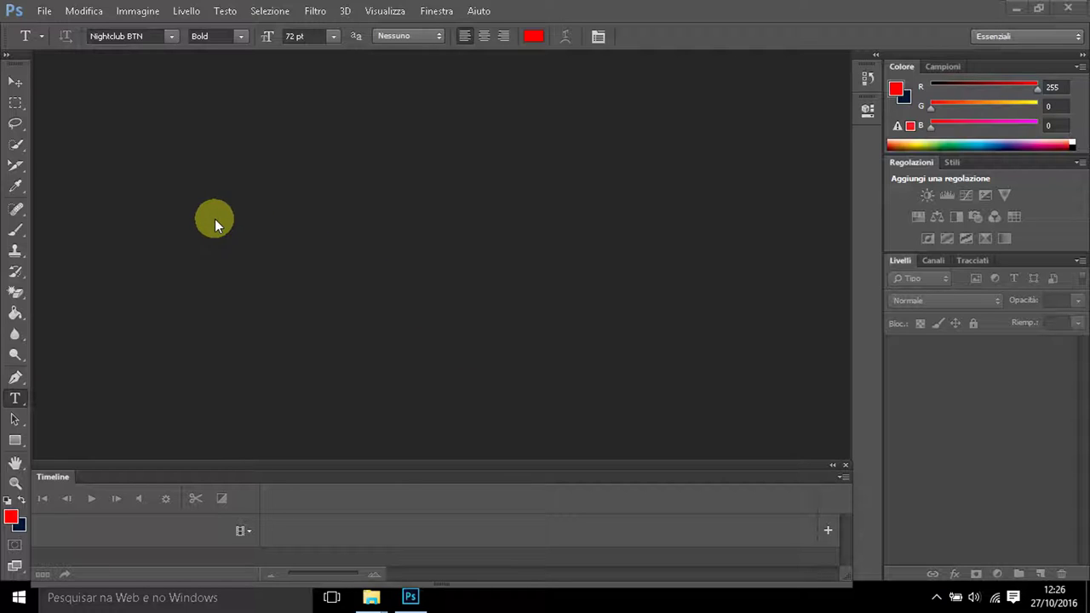
Check the first star frame Senza-titolo-2_01 in the immagini folder, then maximize Photoshop again
{"action": "left_click", "coordinate": [1037, 9]}
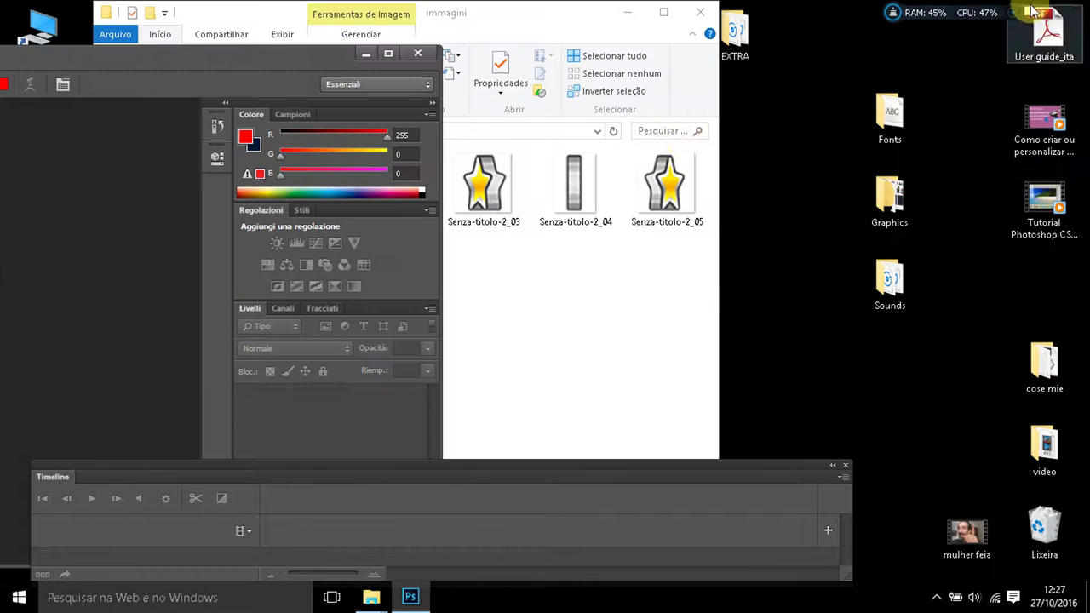
{"action": "left_click", "coordinate": [542, 21]}
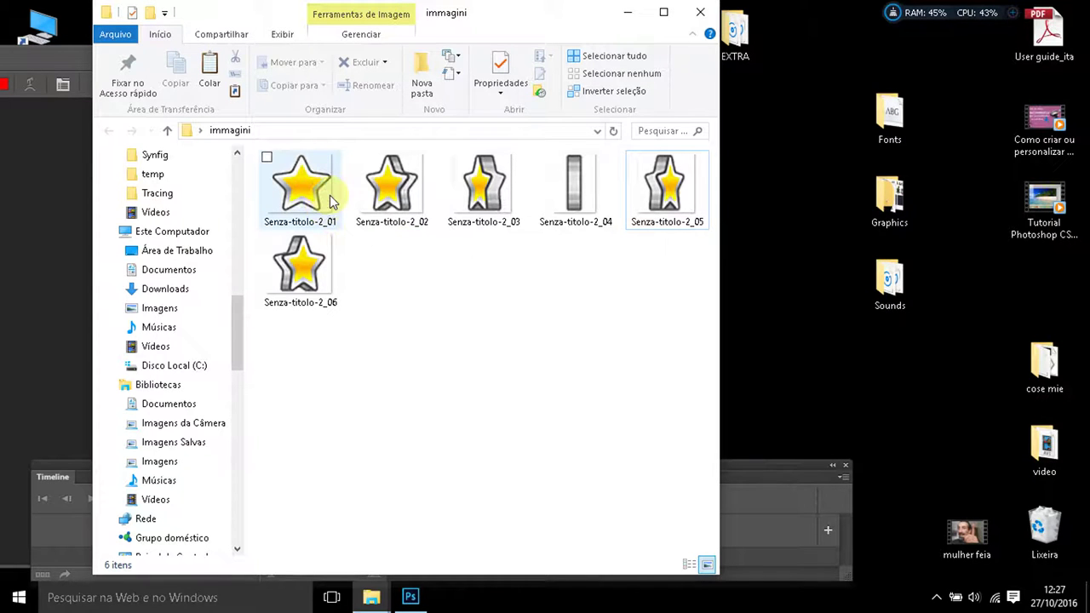
{"action": "mouse_move", "coordinate": [298, 187]}
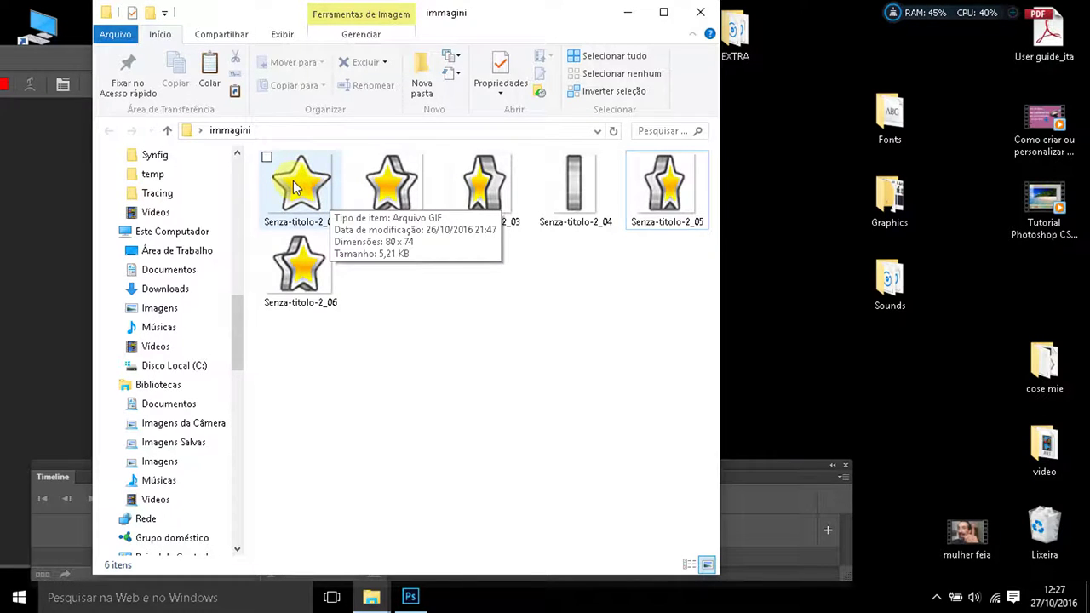
{"action": "left_click", "coordinate": [295, 187]}
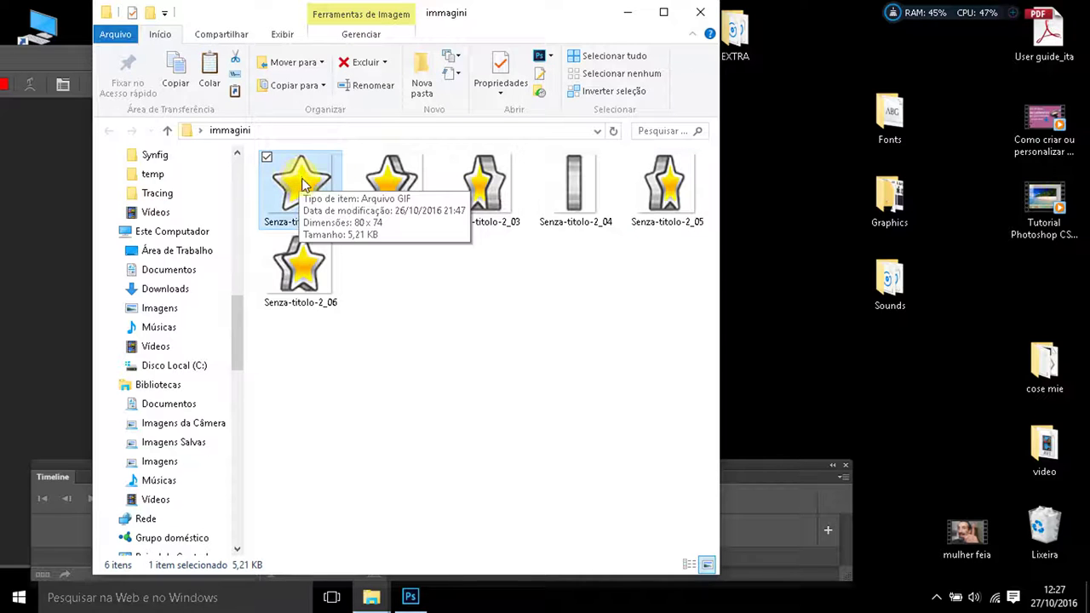
{"action": "left_click", "coordinate": [69, 61]}
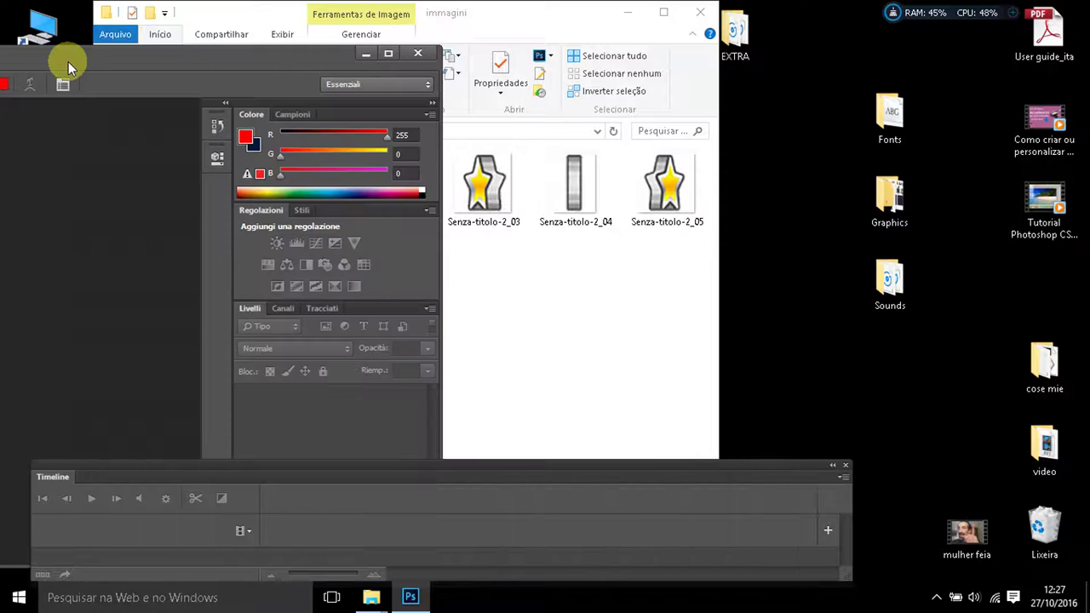
{"action": "left_click", "coordinate": [388, 55]}
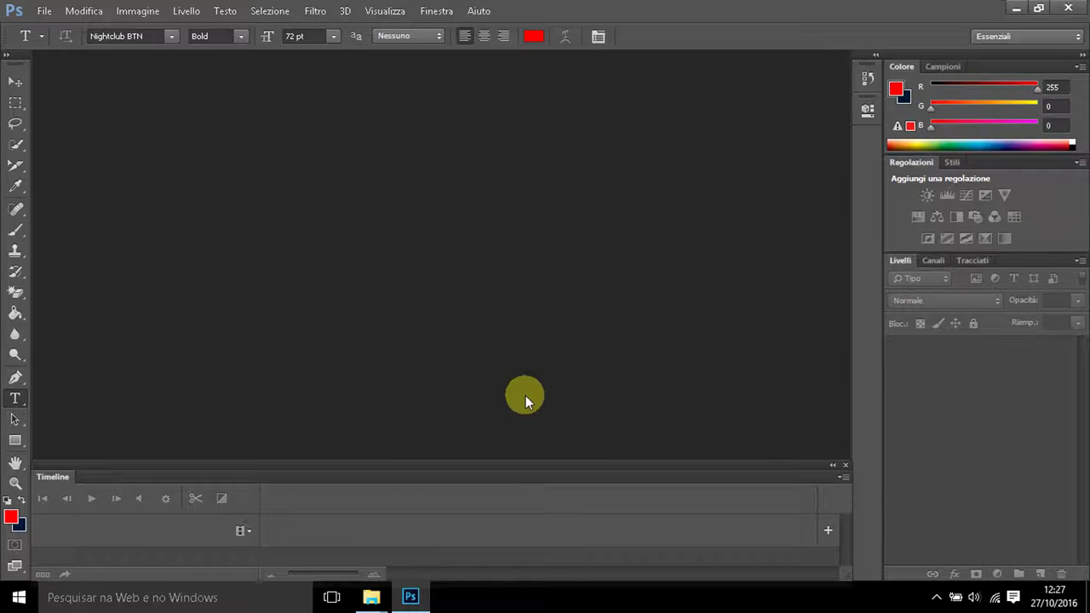
Create a new 75 × 73 pixel transparent document and minimize Photoshop
{"action": "left_click", "coordinate": [44, 12]}
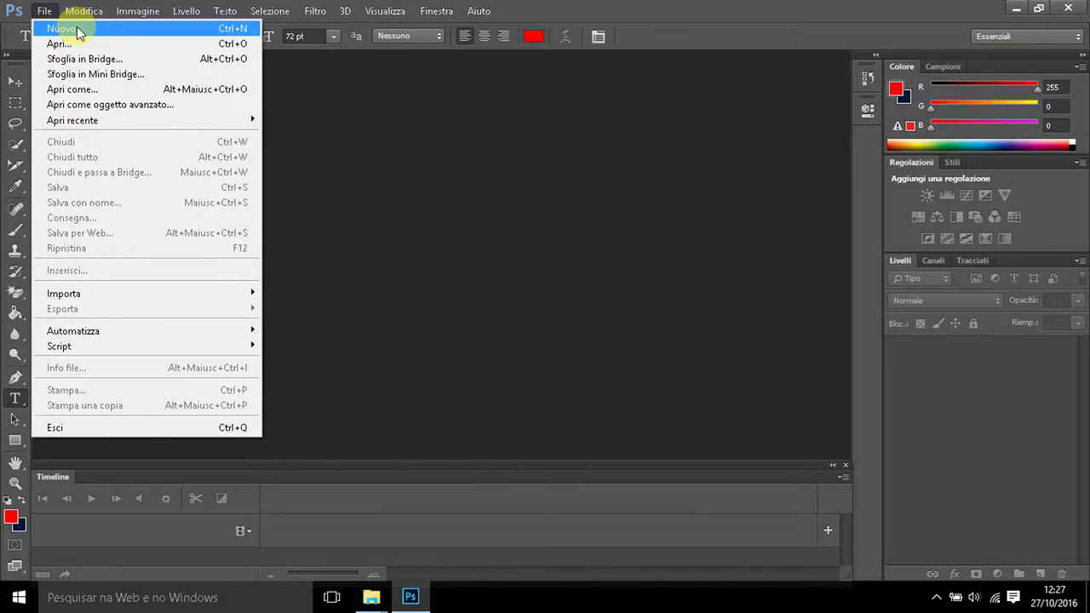
{"action": "left_click", "coordinate": [77, 30]}
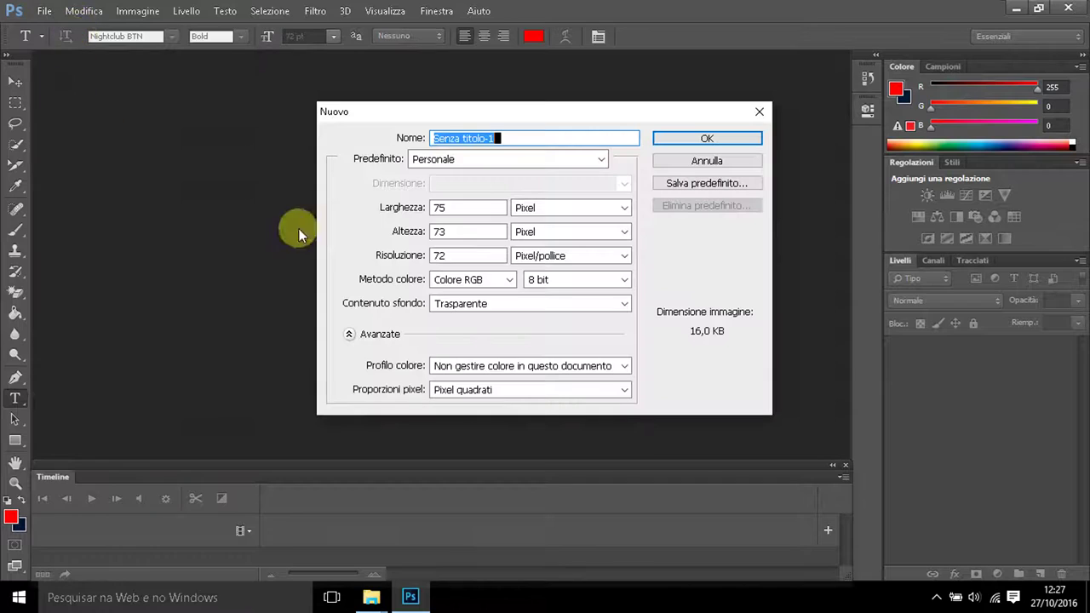
{"action": "left_click", "coordinate": [681, 140]}
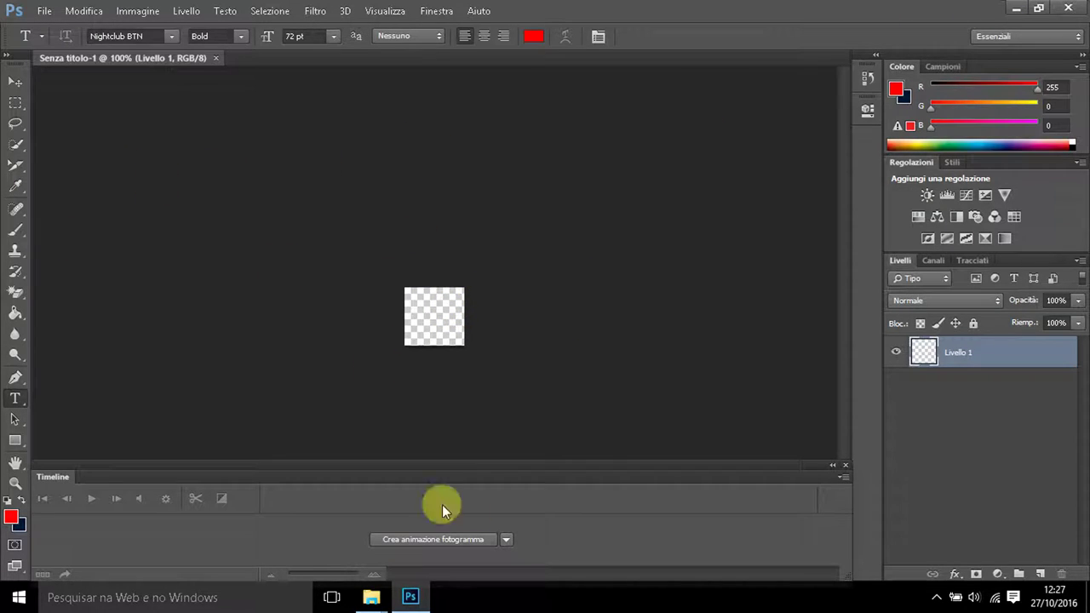
{"action": "left_click", "coordinate": [1013, 12]}
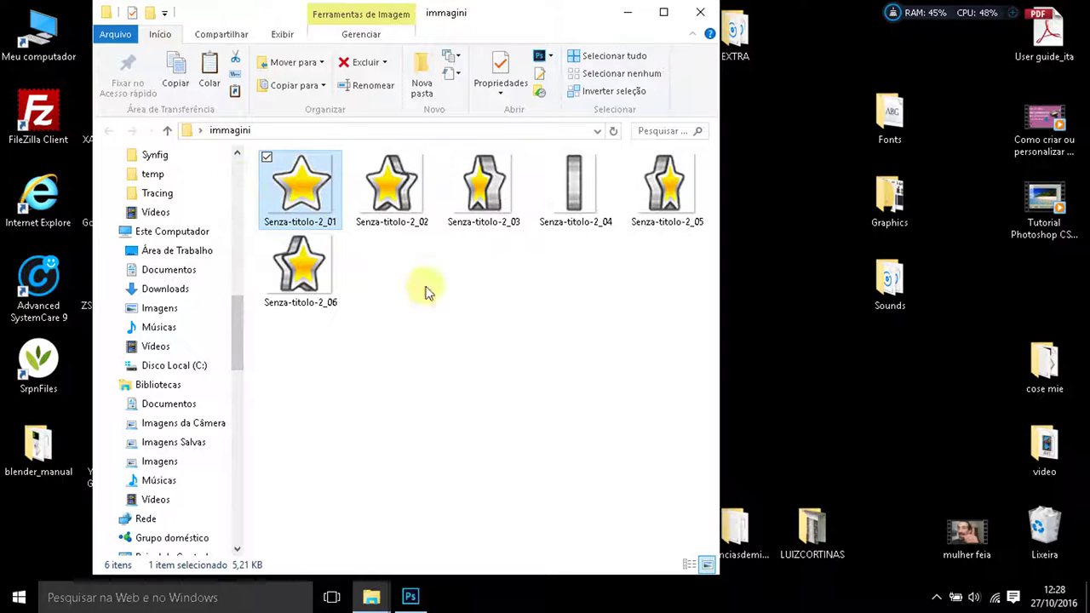
Open star frames Senza-titolo-2_01 through Senza-titolo-2_06 from Explorer into Photoshop, then maximize Photoshop
{"action": "double_click", "coordinate": [303, 177]}
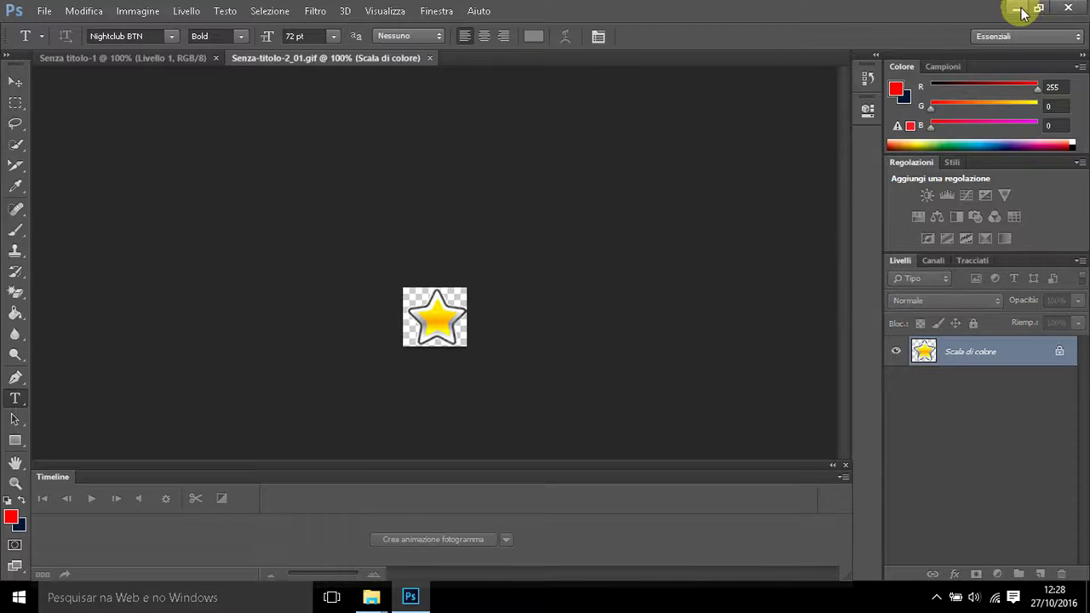
{"action": "left_click", "coordinate": [1015, 7]}
{"action": "left_click_drag", "start_coordinate": [495, 18], "coordinate": [874, 19]}
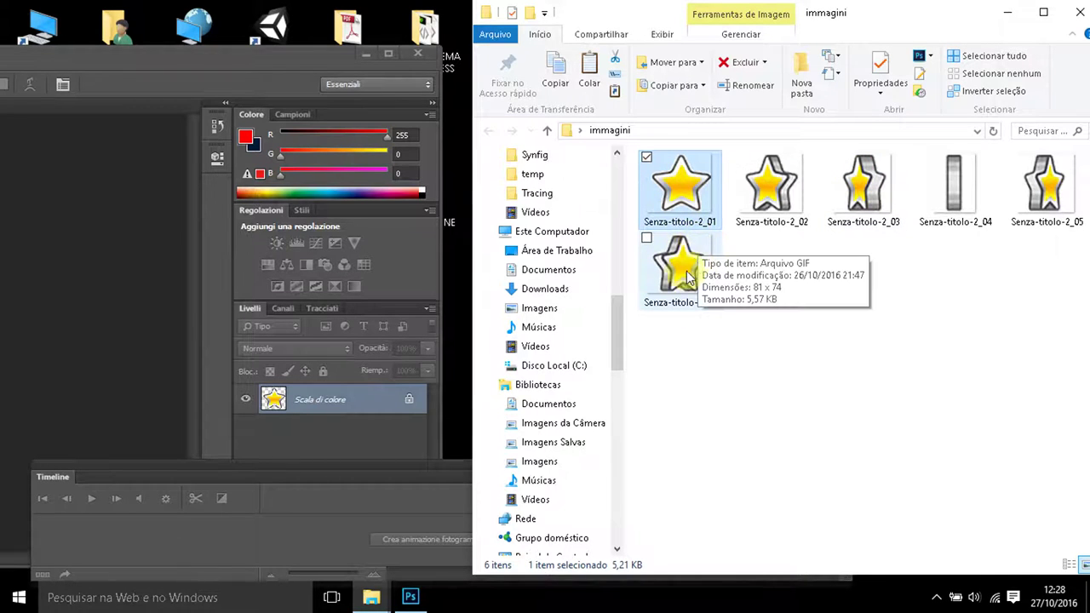
{"action": "mouse_move", "coordinate": [680, 264]}
{"action": "left_click", "coordinate": [774, 194]}
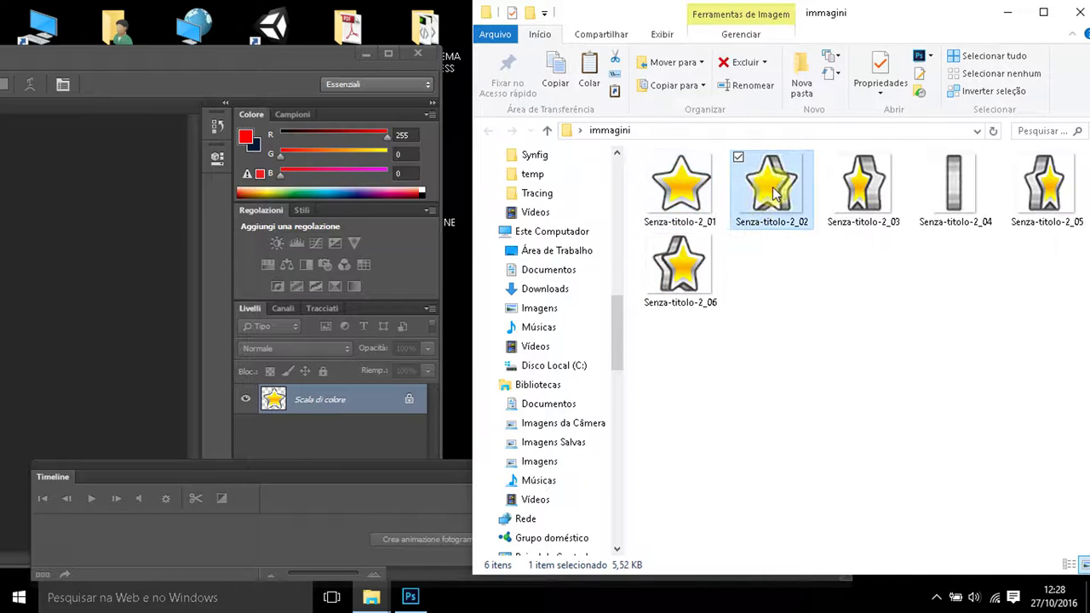
{"action": "left_click", "coordinate": [865, 190]}
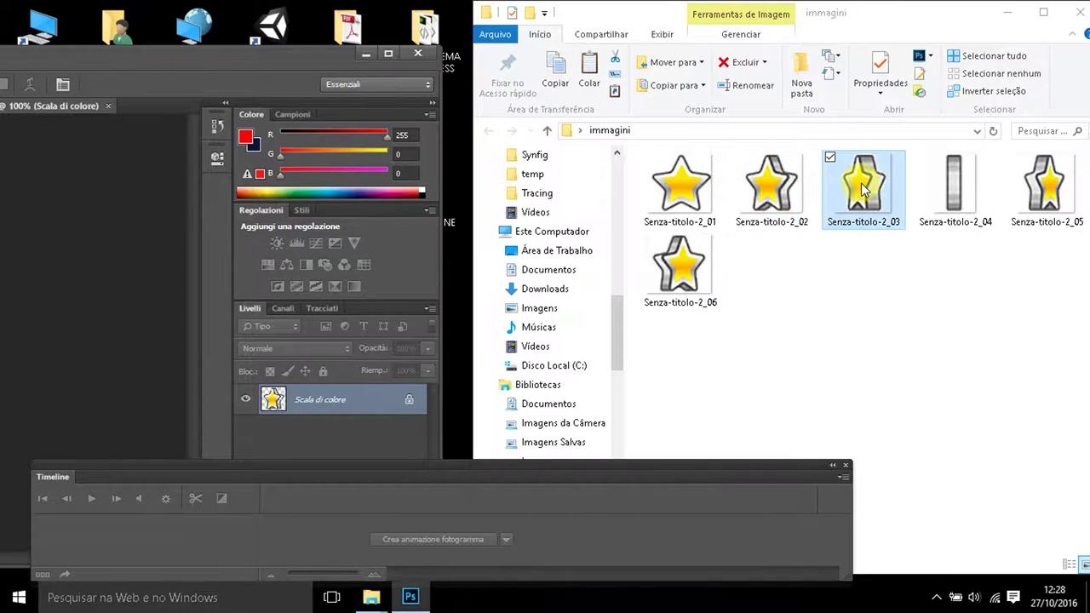
{"action": "left_click", "coordinate": [954, 186]}
{"action": "left_click", "coordinate": [1048, 183]}
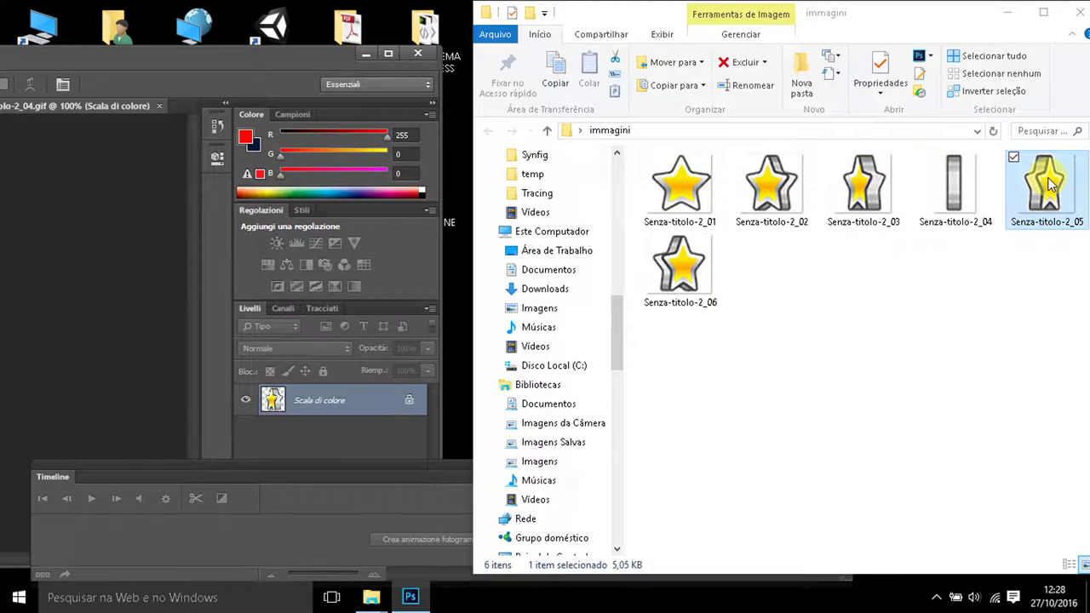
{"action": "left_click", "coordinate": [682, 270]}
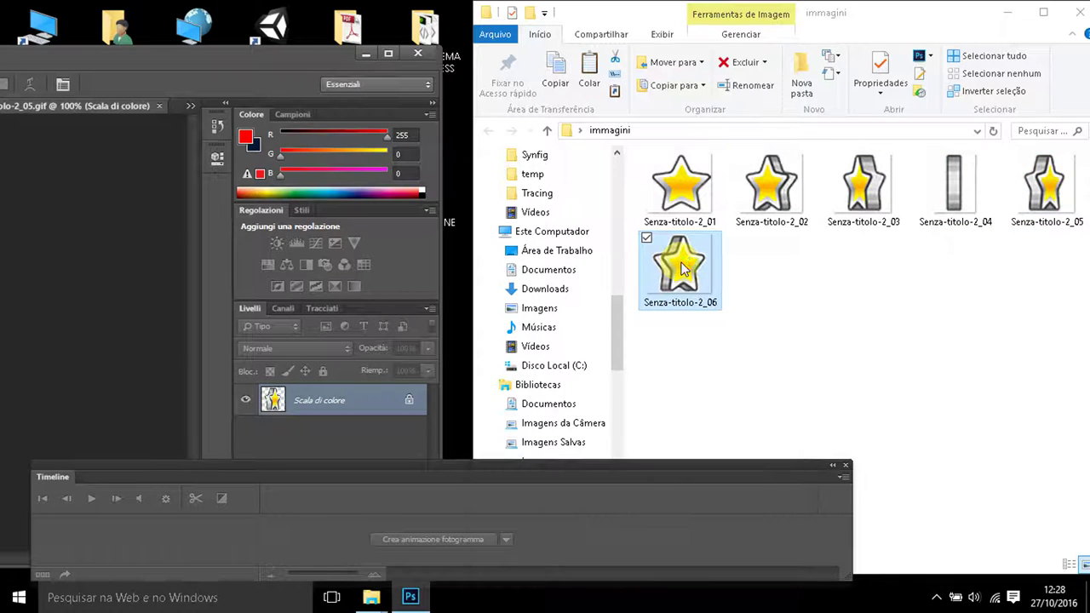
{"action": "left_click", "coordinate": [390, 56]}
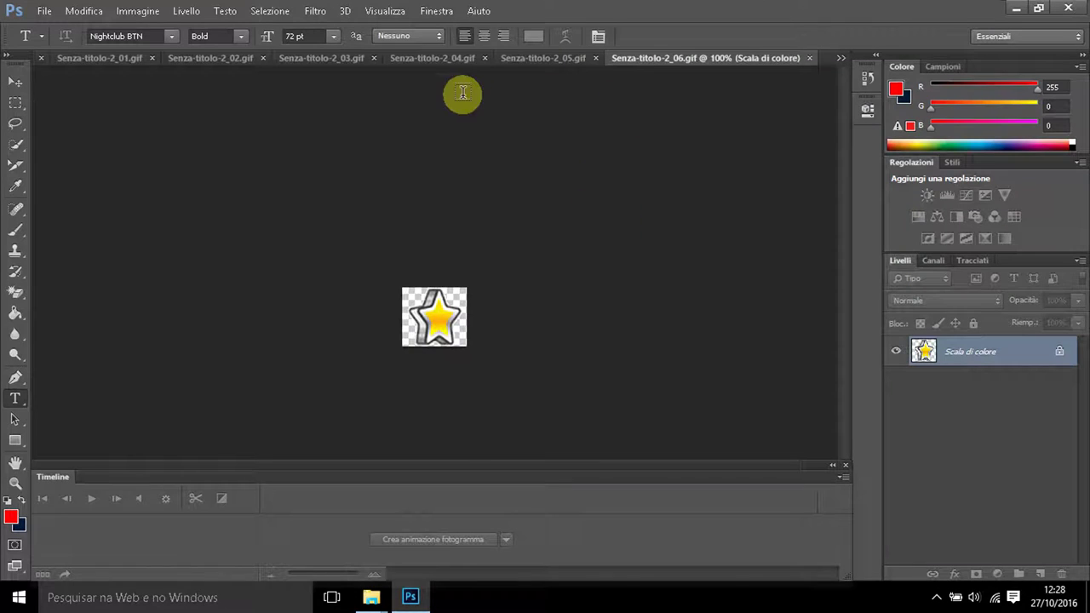
Look through each star frame tab and the open-documents list, ending on blank Senza titolo-1
{"action": "left_click", "coordinate": [521, 56]}
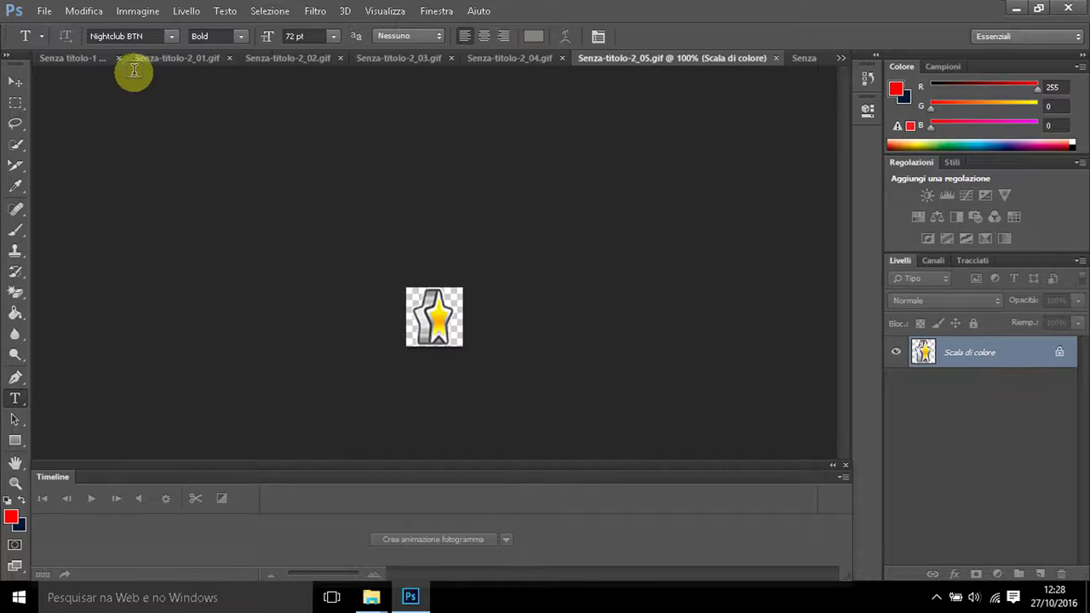
{"action": "left_click", "coordinate": [78, 60]}
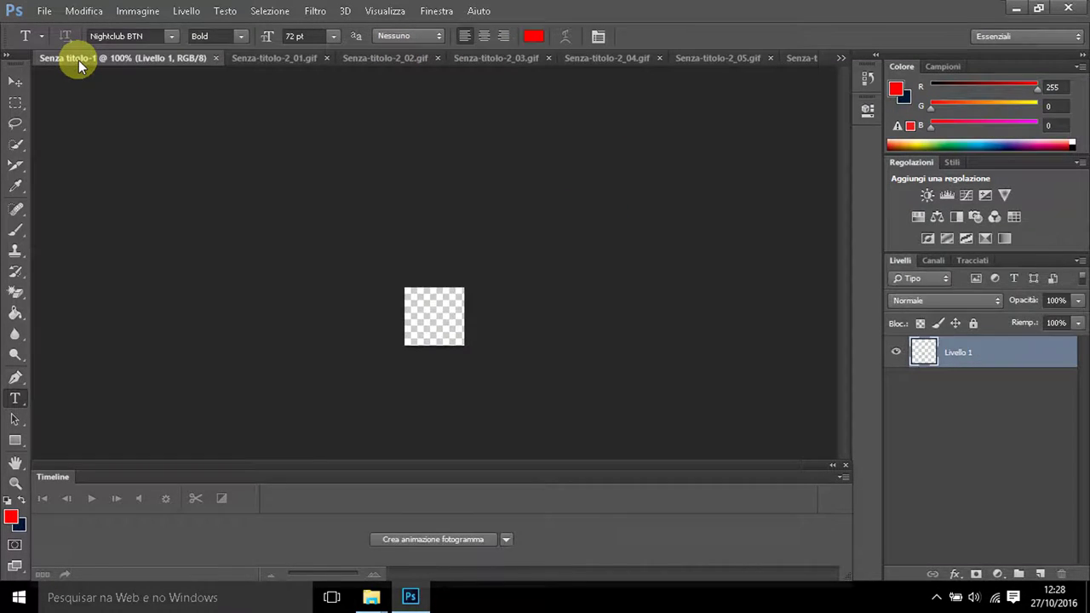
{"action": "left_click", "coordinate": [257, 57]}
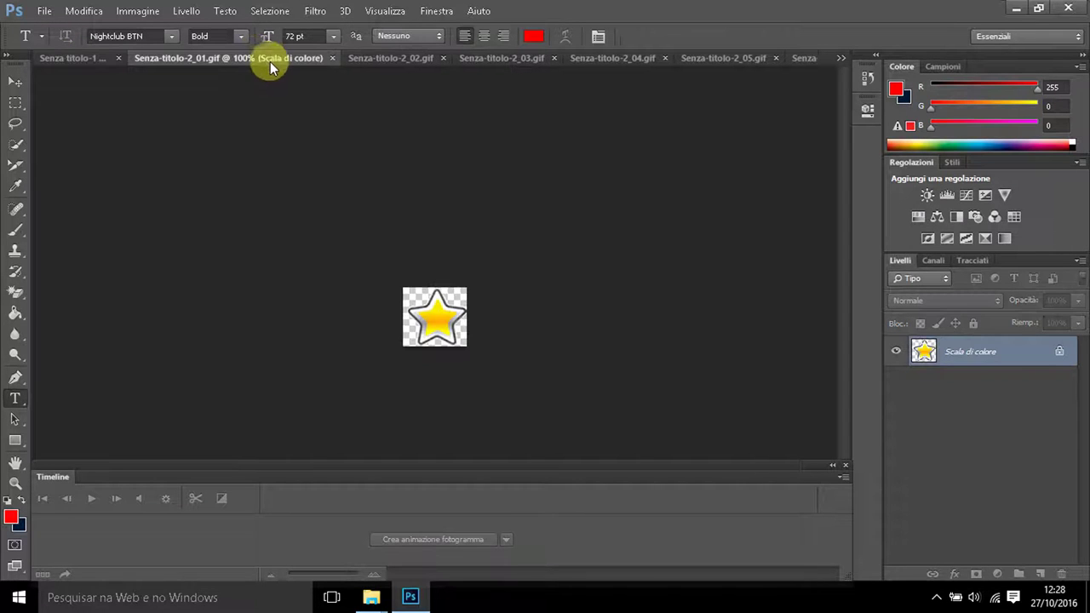
{"action": "left_click", "coordinate": [379, 60]}
{"action": "left_click", "coordinate": [518, 62]}
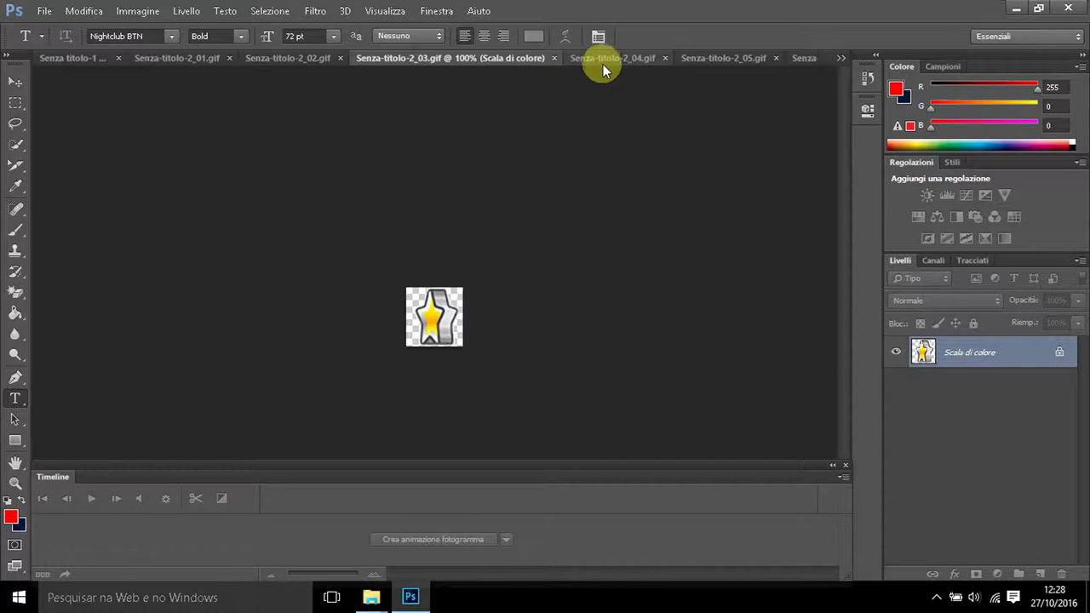
{"action": "left_click", "coordinate": [606, 60]}
{"action": "left_click", "coordinate": [720, 64]}
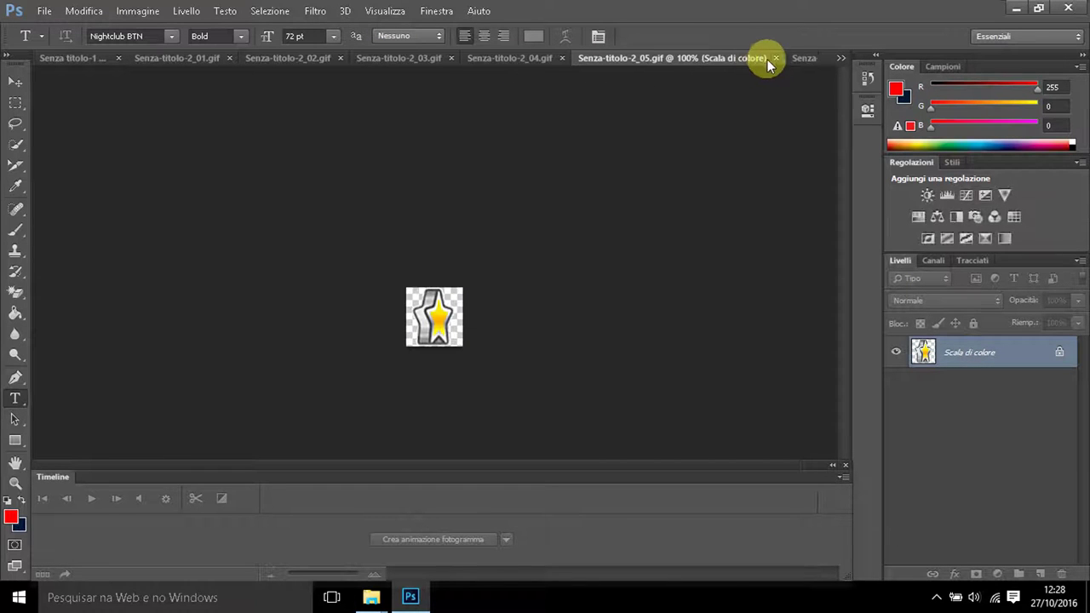
{"action": "left_click", "coordinate": [803, 58]}
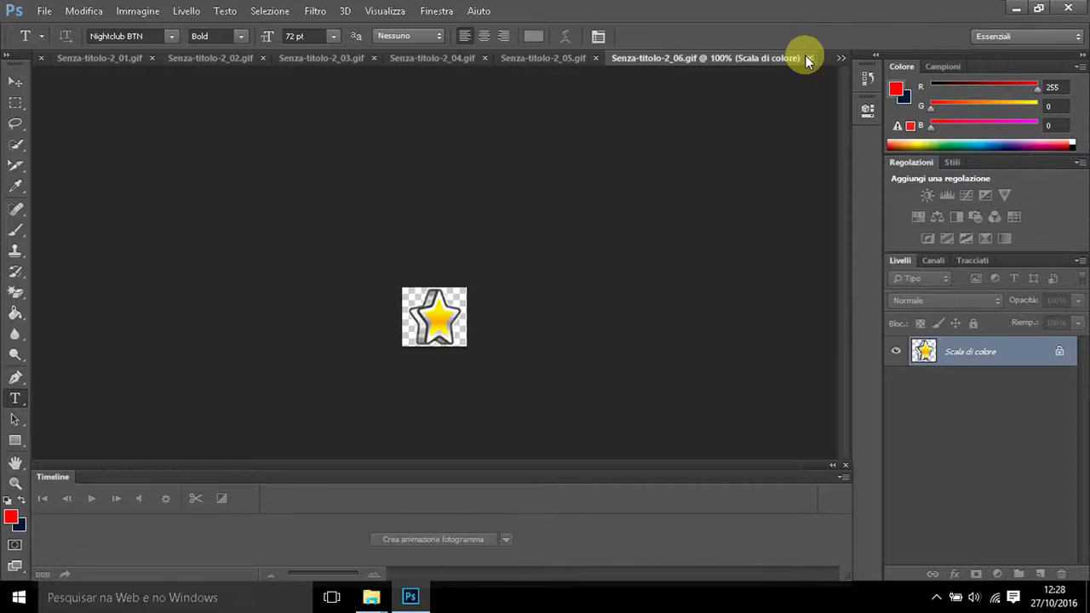
{"action": "left_click", "coordinate": [840, 59]}
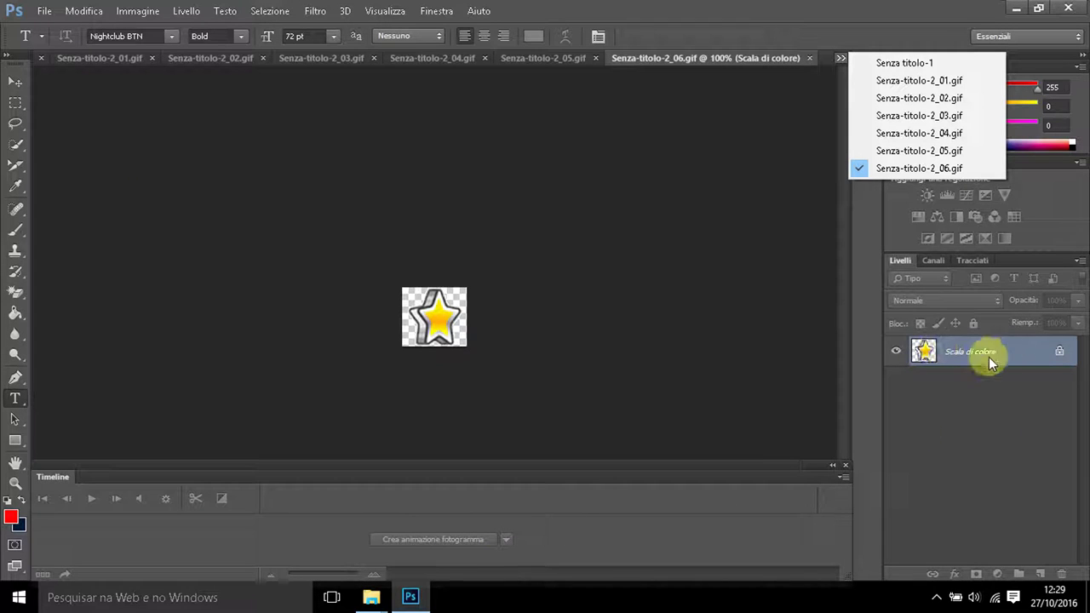
{"action": "left_click", "coordinate": [84, 58]}
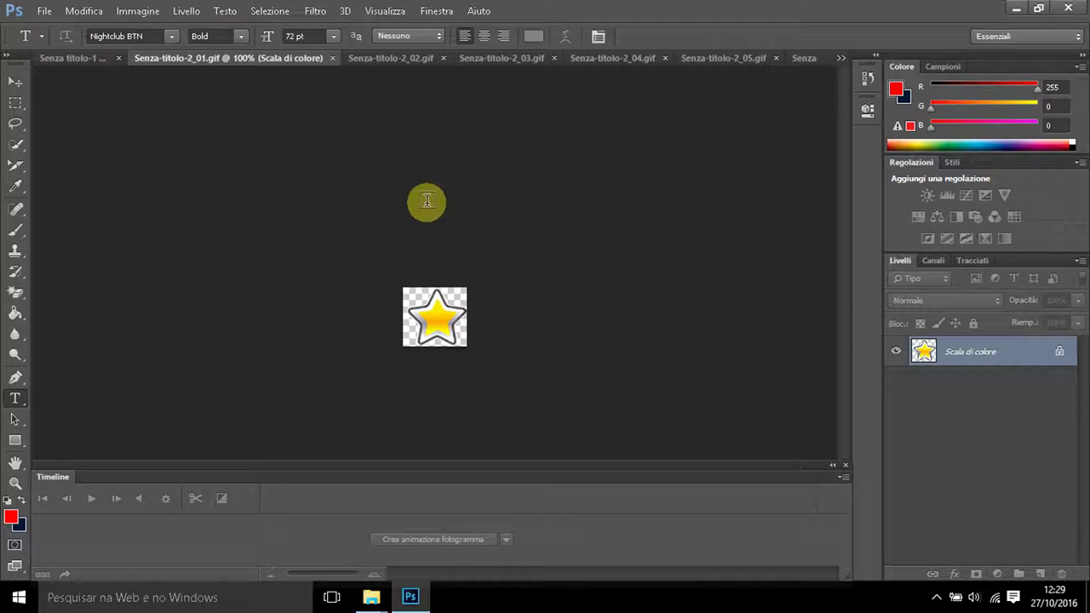
{"action": "left_click", "coordinate": [67, 60]}
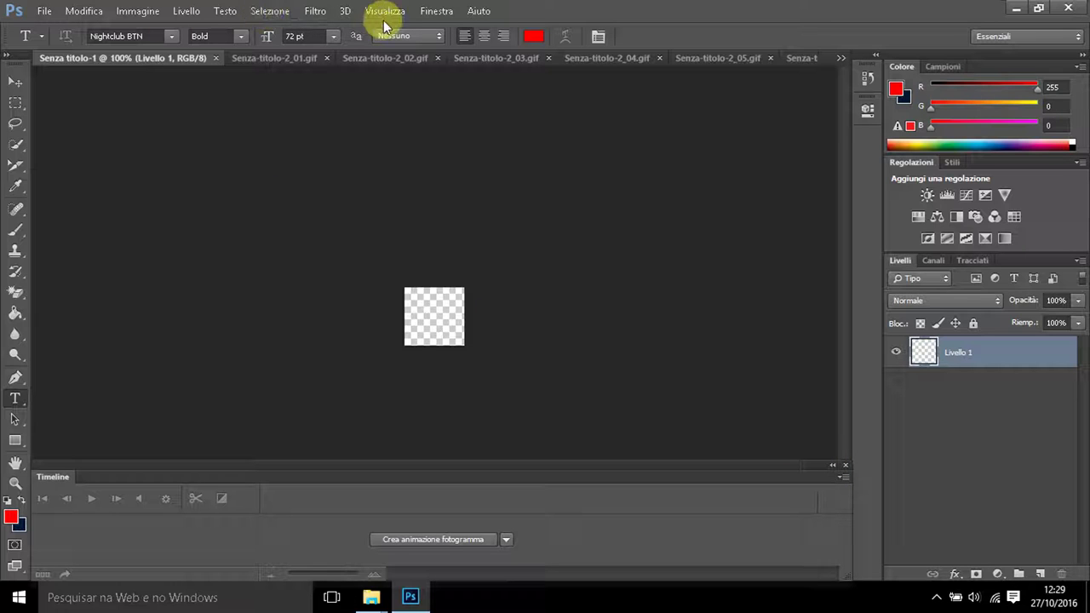
Show the Timeline in frame animation mode and create the first frame for Senza titolo-1
{"action": "left_click", "coordinate": [440, 17]}
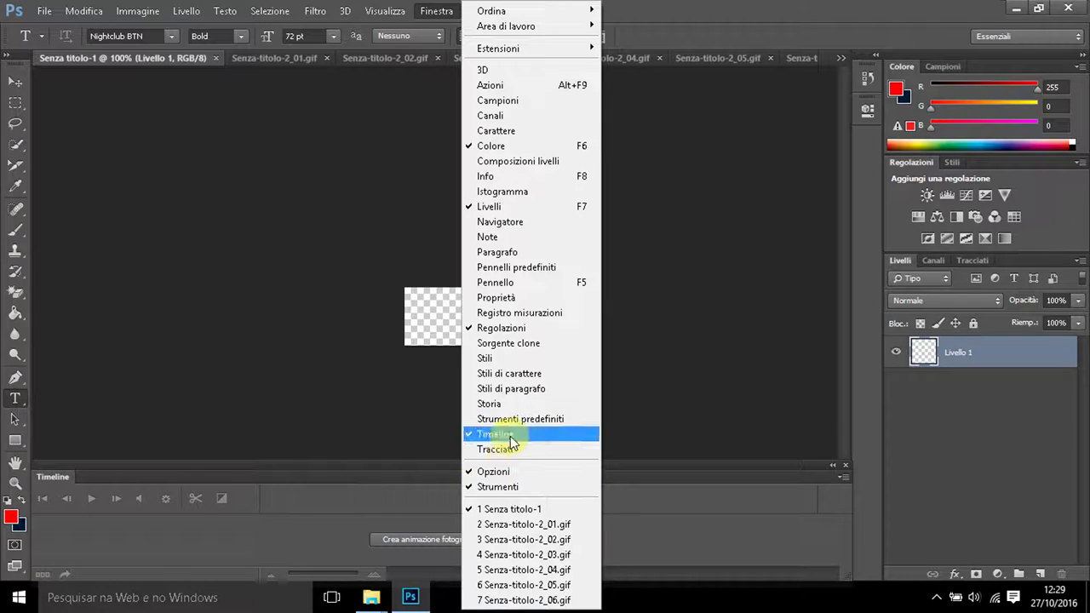
{"action": "left_click", "coordinate": [294, 409]}
{"action": "left_click", "coordinate": [505, 541]}
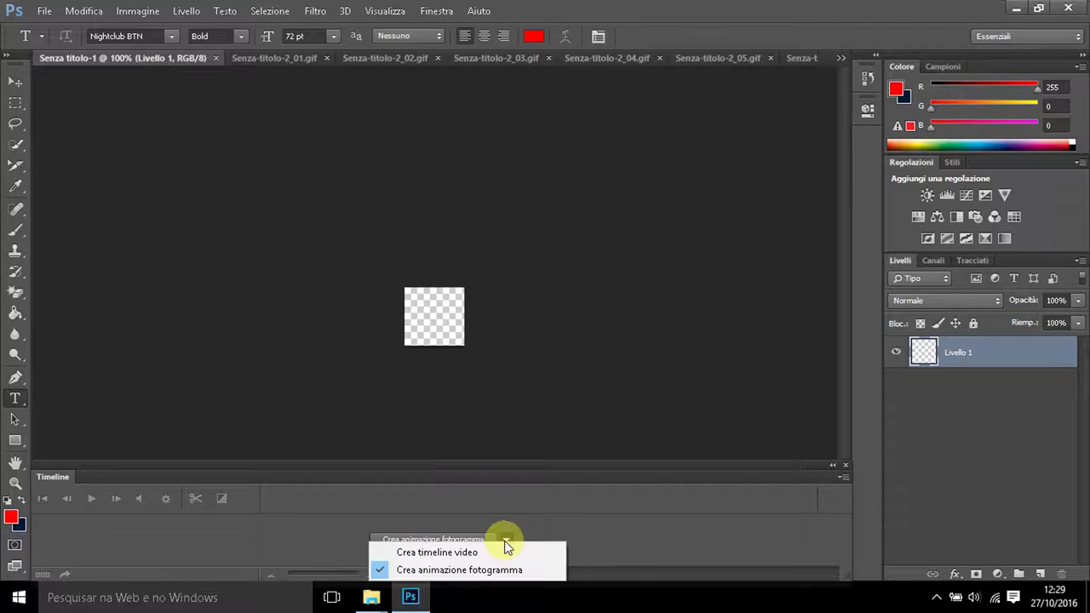
{"action": "left_click", "coordinate": [473, 570]}
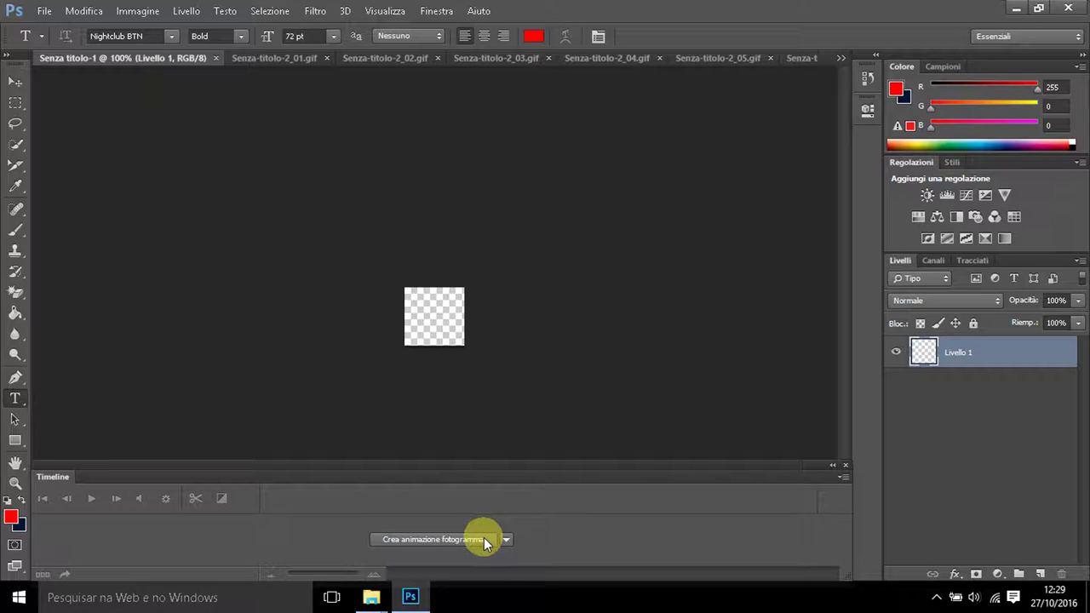
{"action": "left_click", "coordinate": [401, 539]}
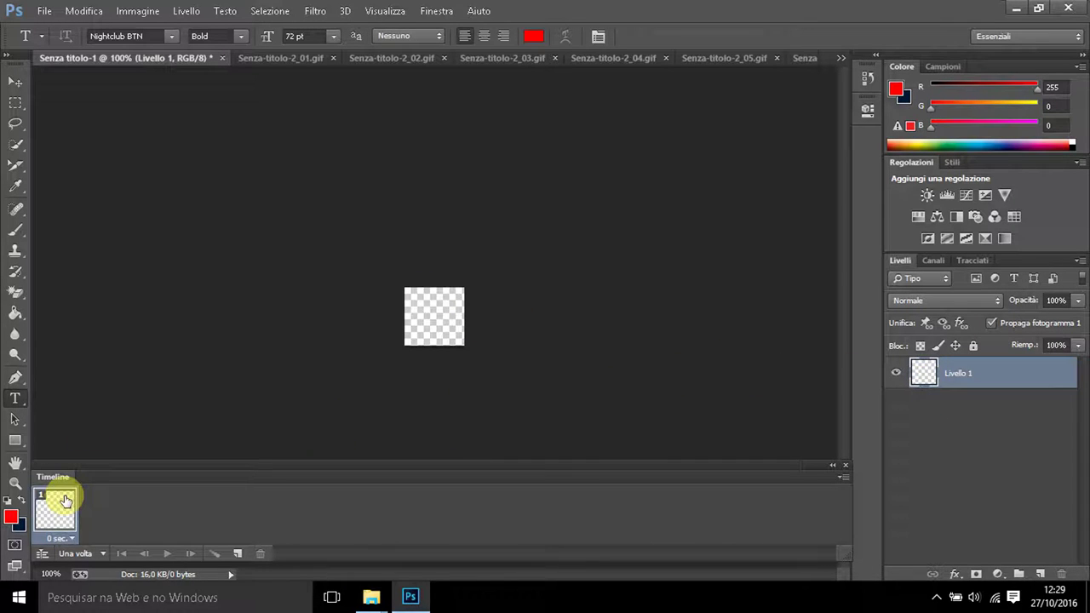
Copy the Senza-titolo-2_01 star into Senza titolo-1 as a layer and close its file
{"action": "left_click", "coordinate": [275, 58]}
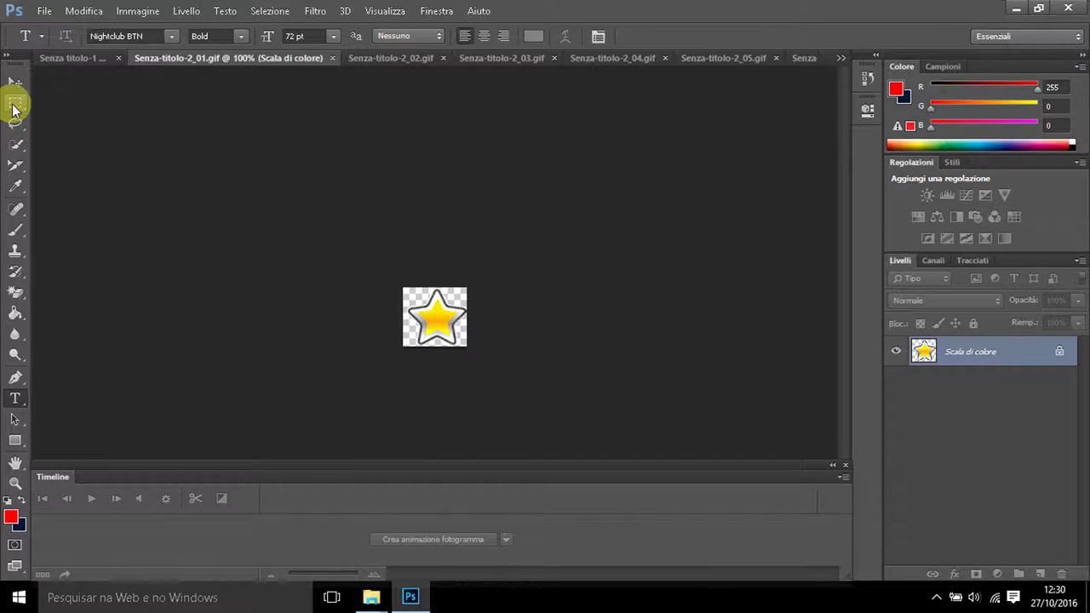
{"action": "left_click", "coordinate": [13, 103]}
{"action": "left_click_drag", "start_coordinate": [362, 251], "coordinate": [549, 386]}
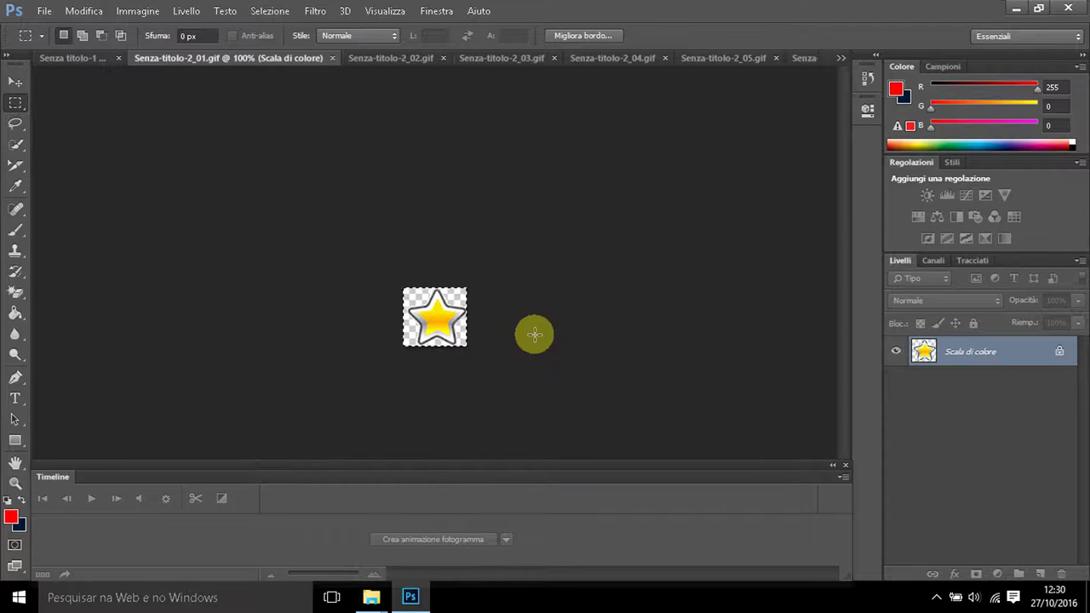
{"action": "left_click", "coordinate": [84, 10]}
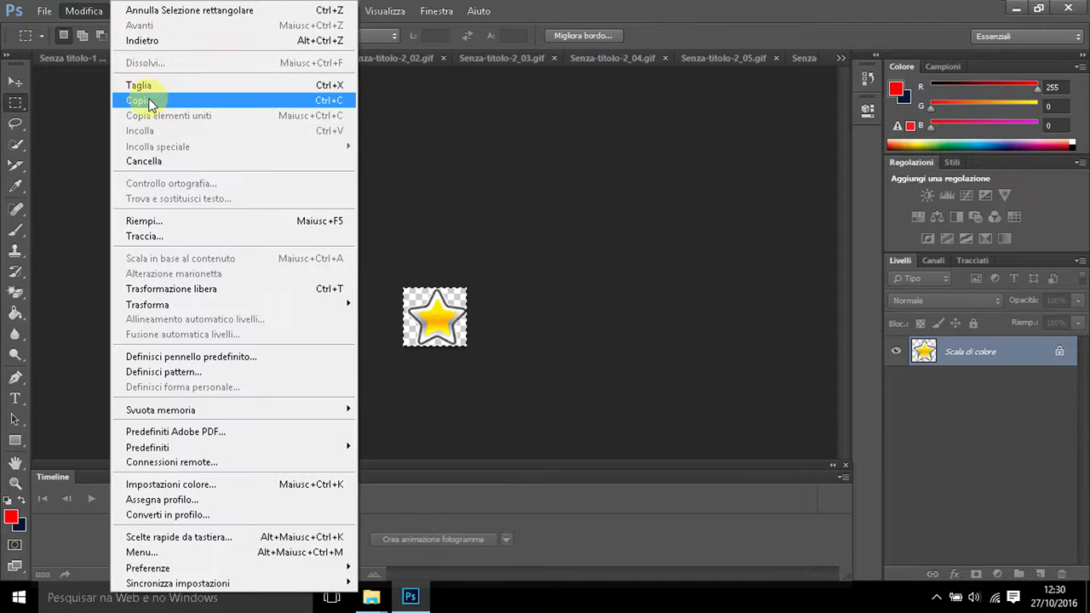
{"action": "left_click", "coordinate": [132, 100]}
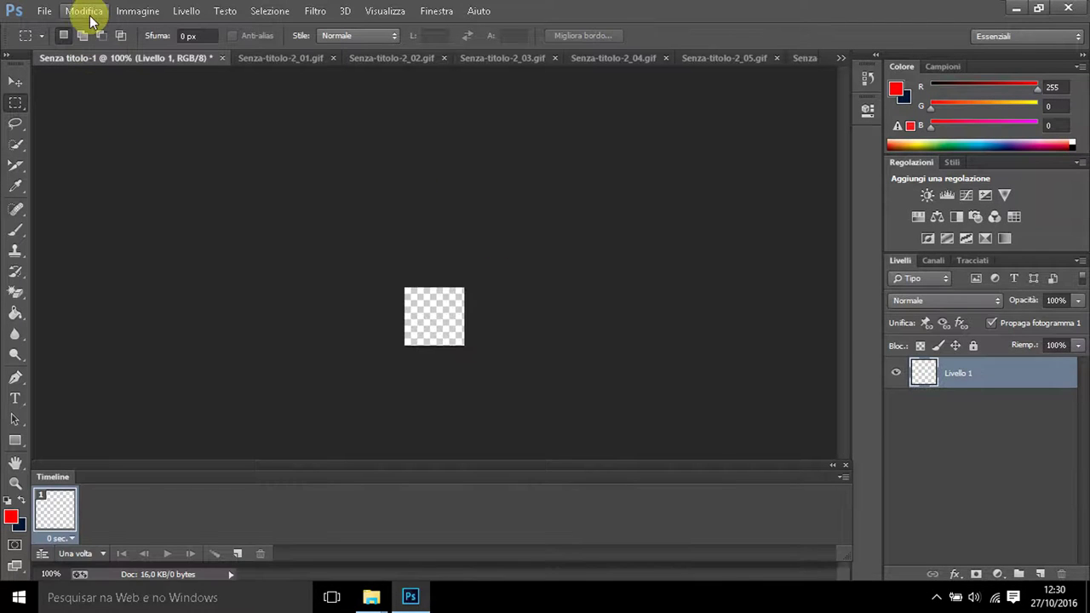
{"action": "left_click", "coordinate": [88, 16]}
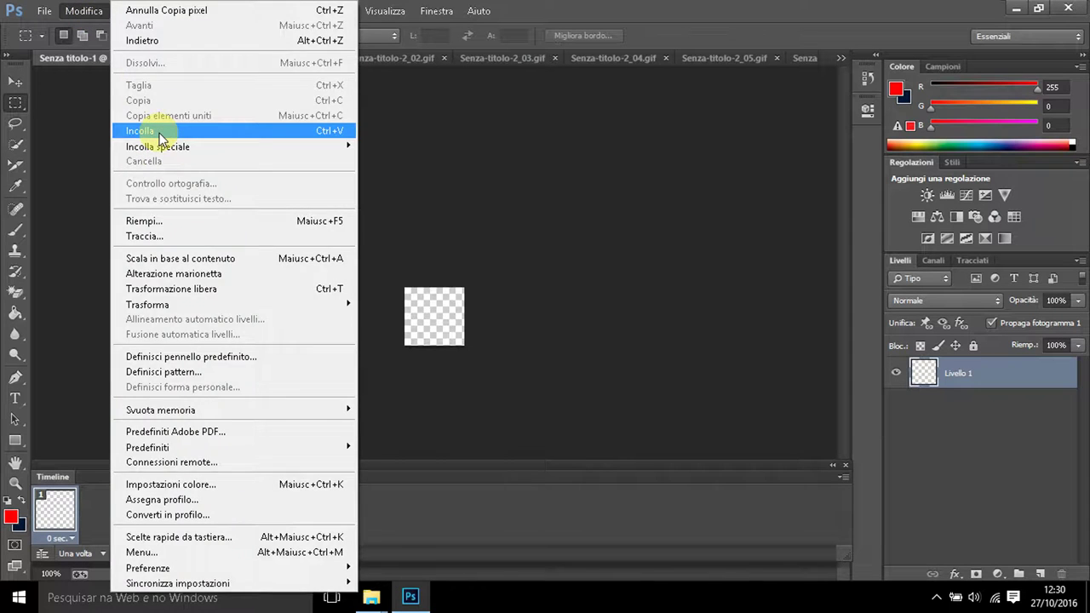
{"action": "left_click", "coordinate": [151, 130]}
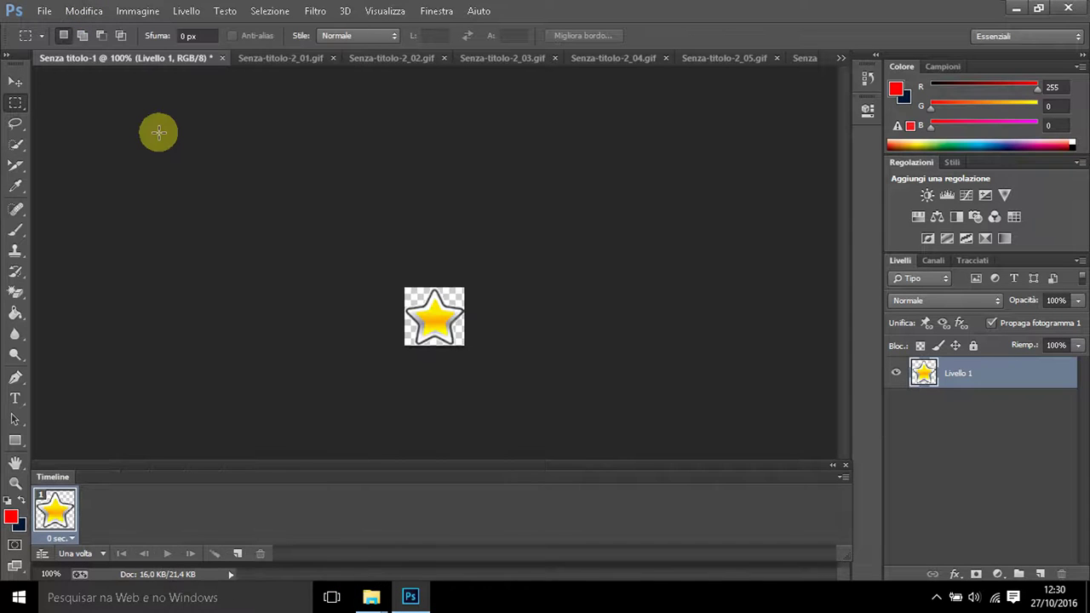
{"action": "left_click", "coordinate": [300, 59]}
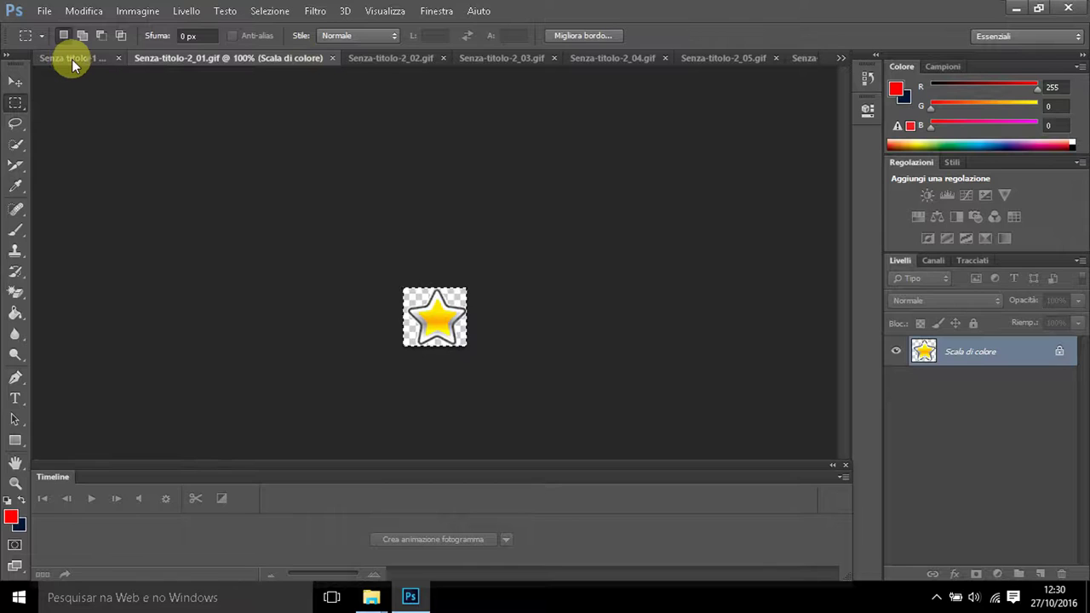
{"action": "left_click", "coordinate": [72, 59]}
{"action": "left_click", "coordinate": [290, 58]}
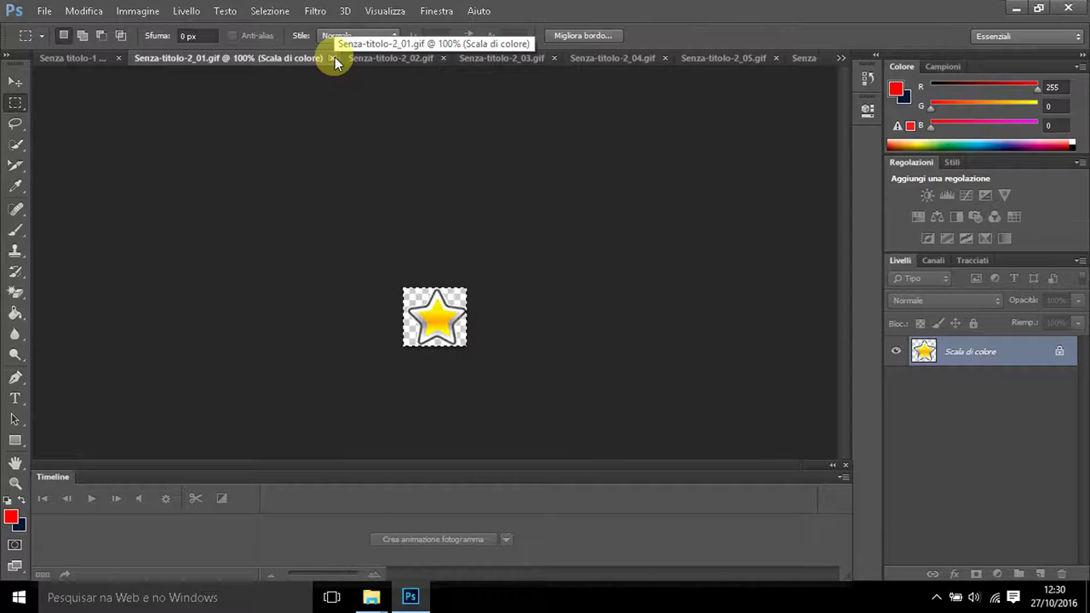
{"action": "left_click", "coordinate": [332, 59]}
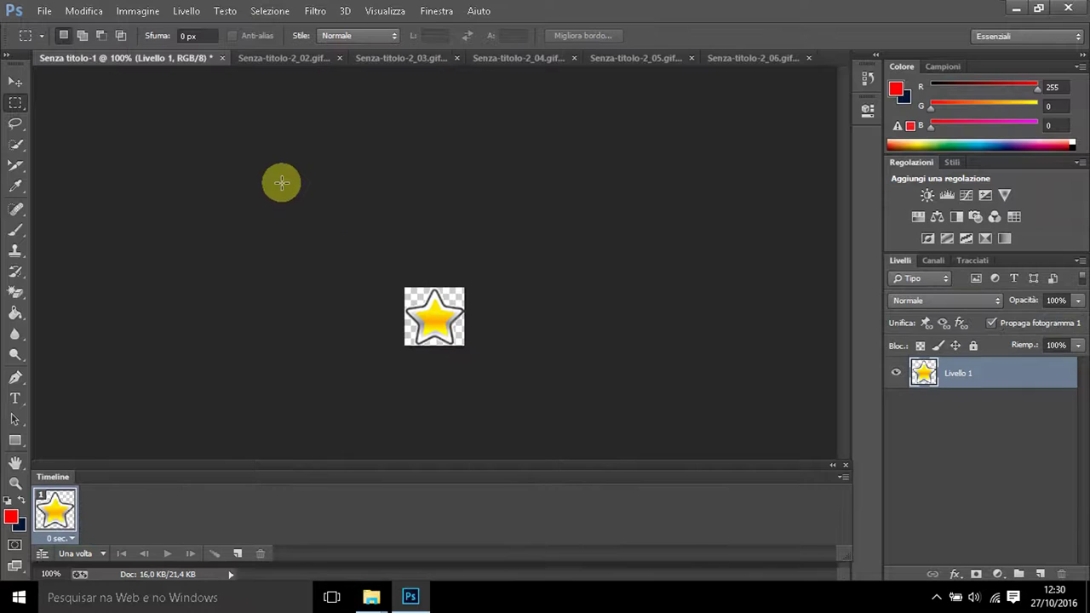
Paste the Senza-titolo-2_02 star into Senza titolo-1 as a new layer and close its file
{"action": "left_click", "coordinate": [267, 59]}
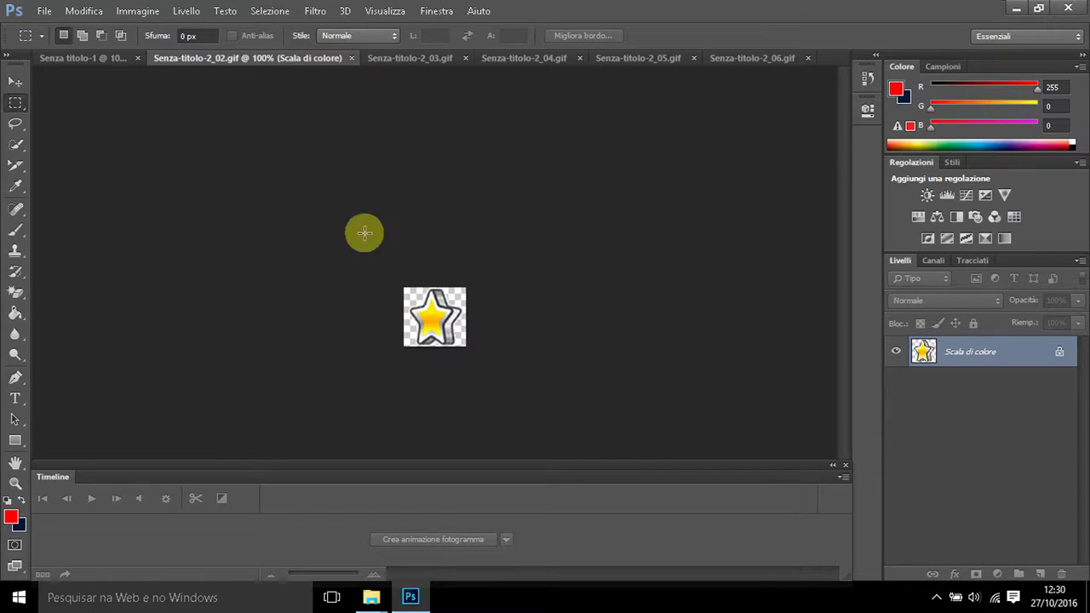
{"action": "left_click", "coordinate": [83, 10]}
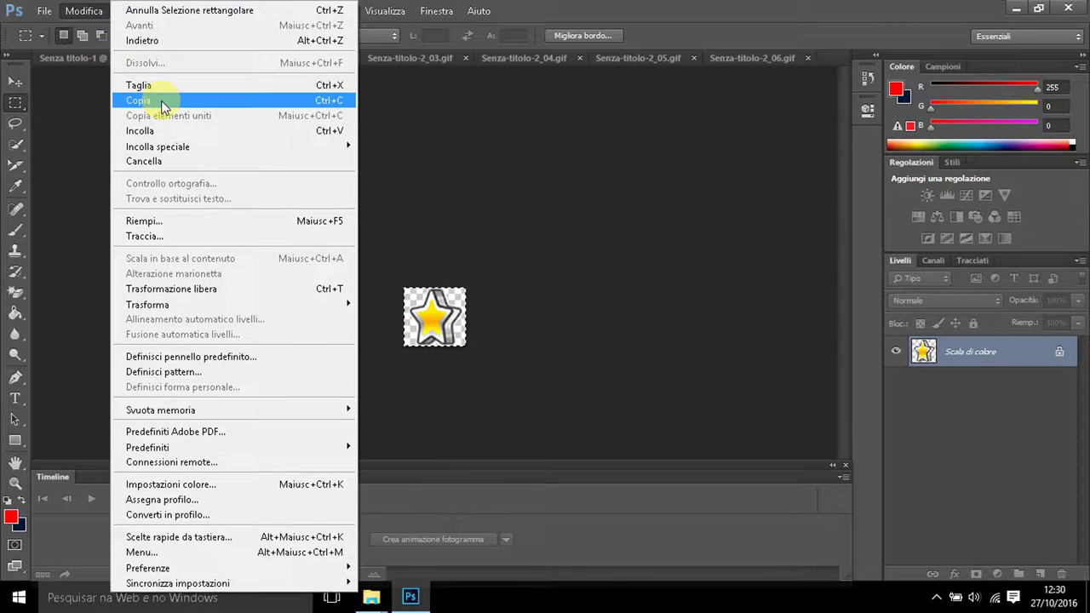
{"action": "left_click", "coordinate": [138, 101]}
{"action": "left_click", "coordinate": [93, 57]}
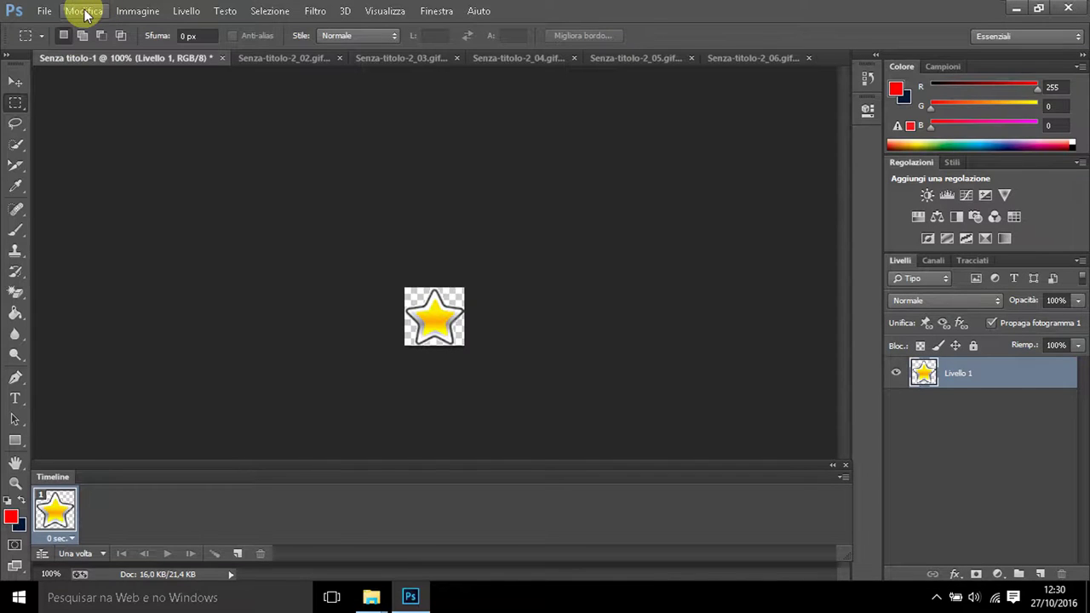
{"action": "left_click", "coordinate": [85, 12]}
{"action": "left_click", "coordinate": [164, 136]}
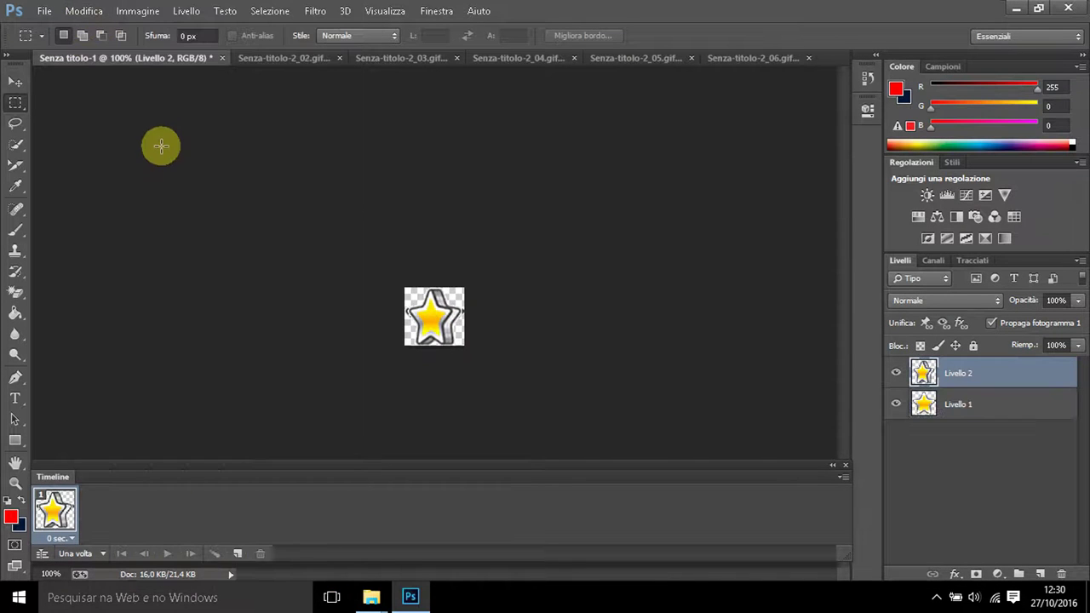
{"action": "left_click", "coordinate": [305, 59]}
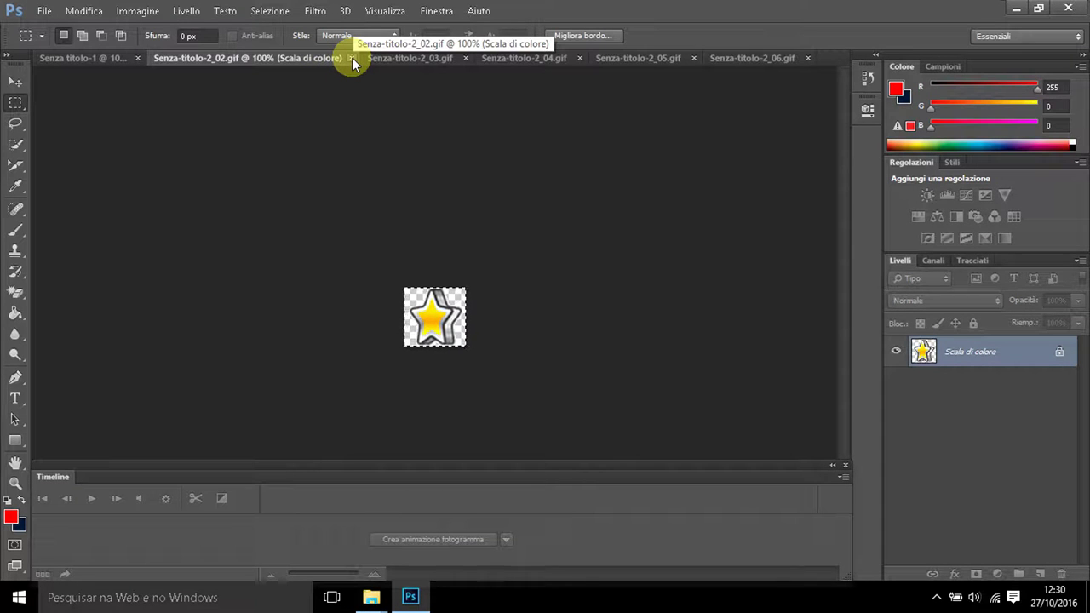
{"action": "left_click", "coordinate": [351, 58]}
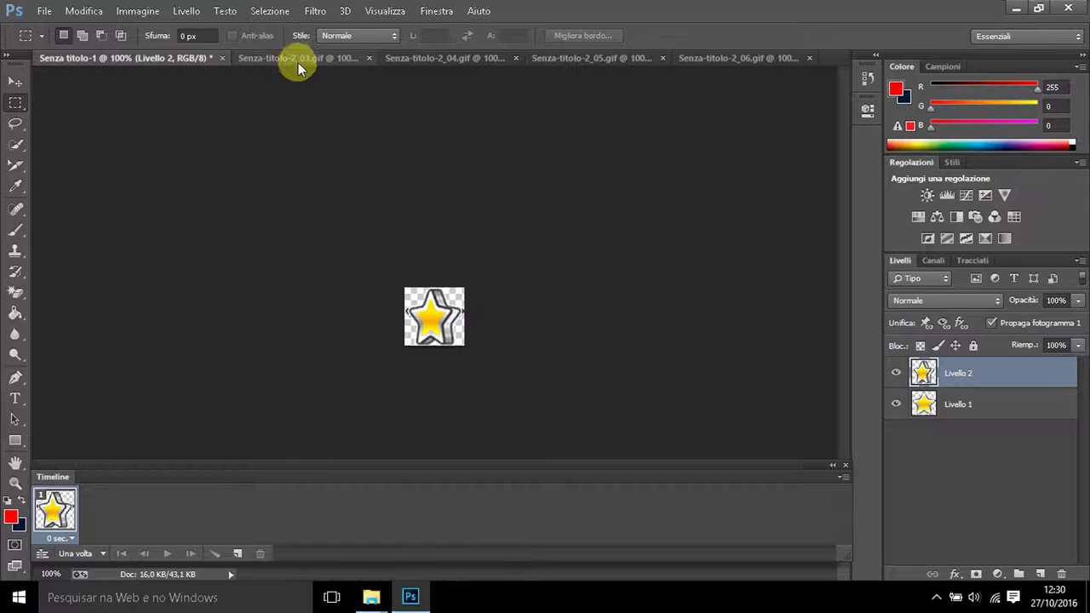
Paste the Senza-titolo-2_03 star into Senza titolo-1 as a new layer and close its file
{"action": "left_click", "coordinate": [298, 61]}
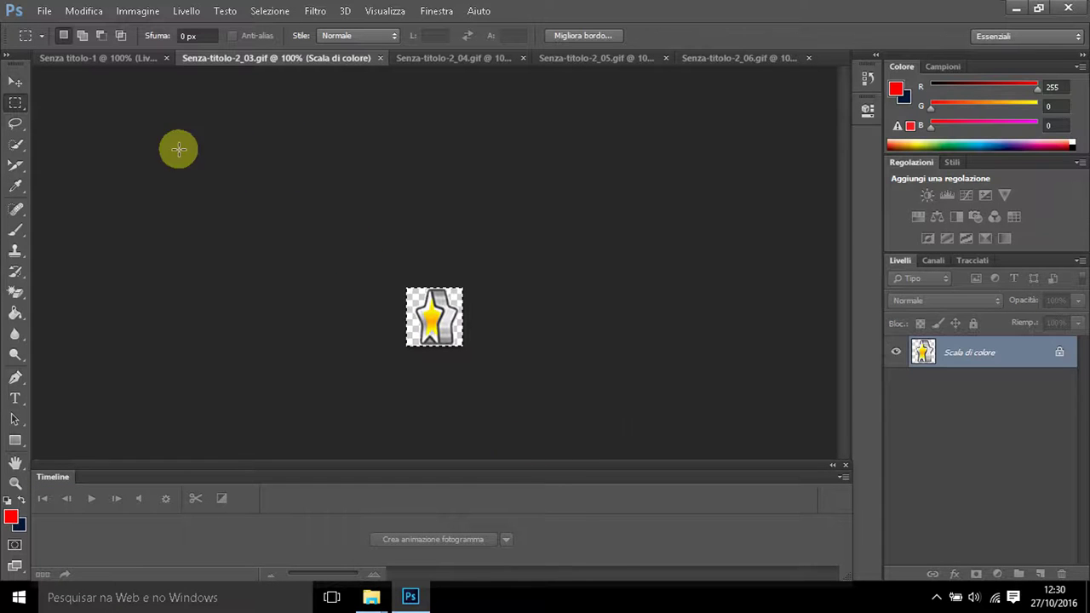
{"action": "left_click", "coordinate": [76, 12]}
{"action": "left_click", "coordinate": [196, 100]}
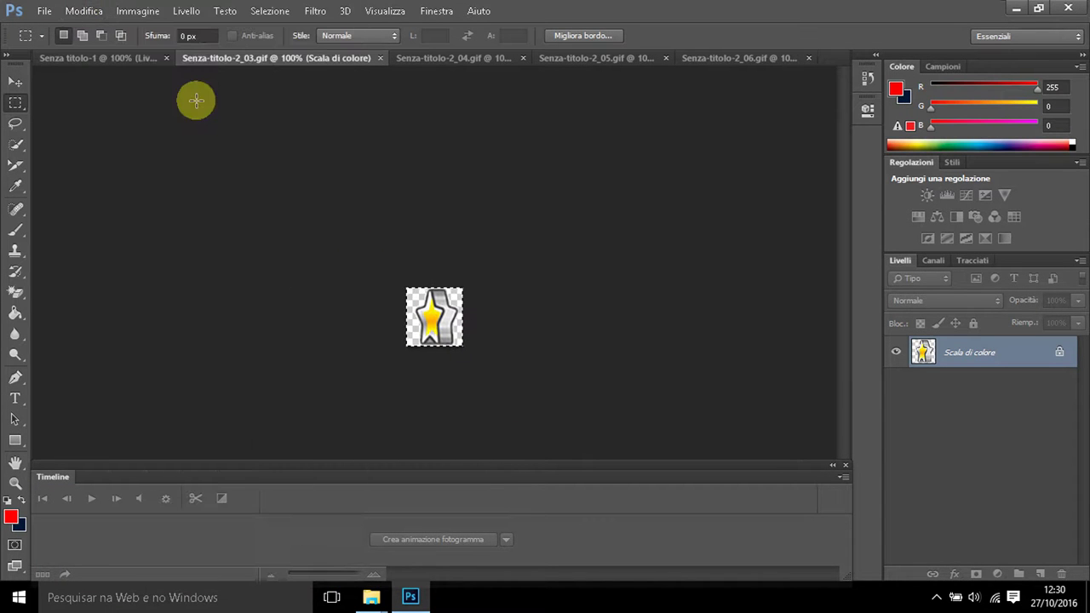
{"action": "left_click", "coordinate": [71, 61]}
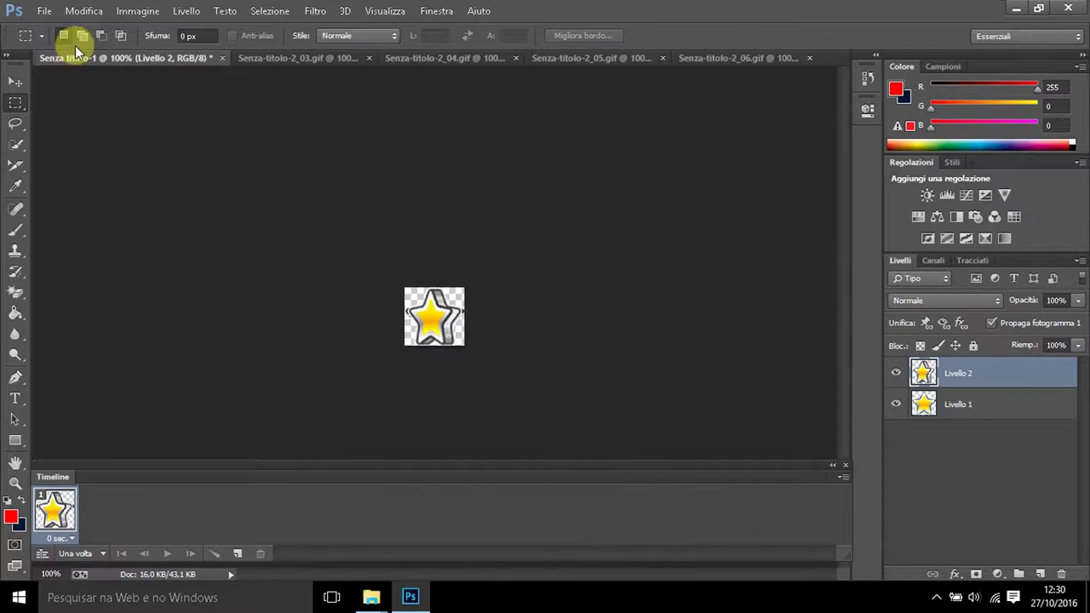
{"action": "left_click", "coordinate": [83, 11]}
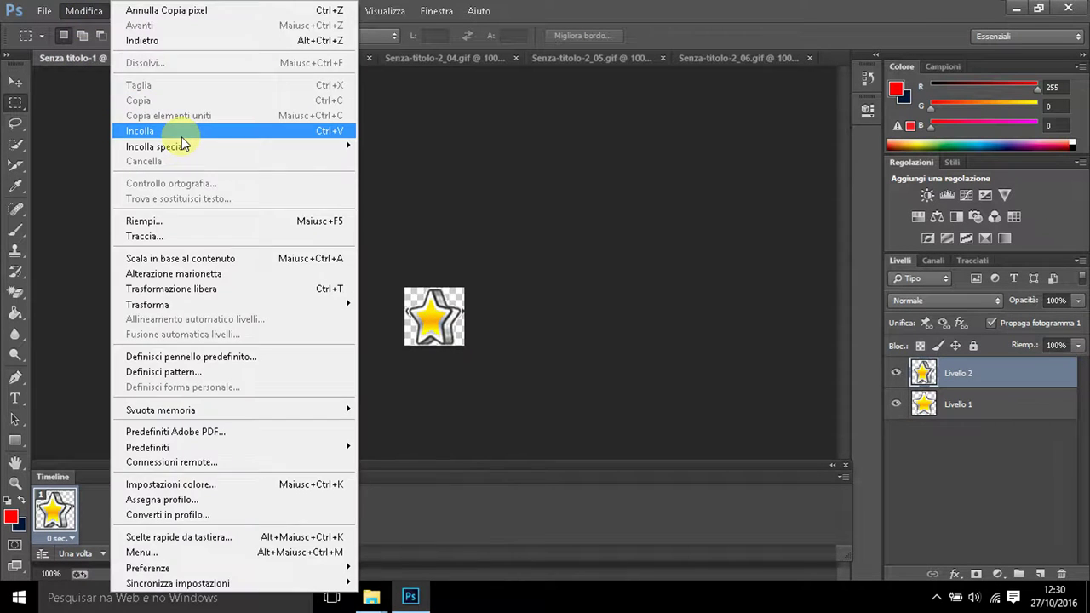
{"action": "left_click", "coordinate": [181, 136]}
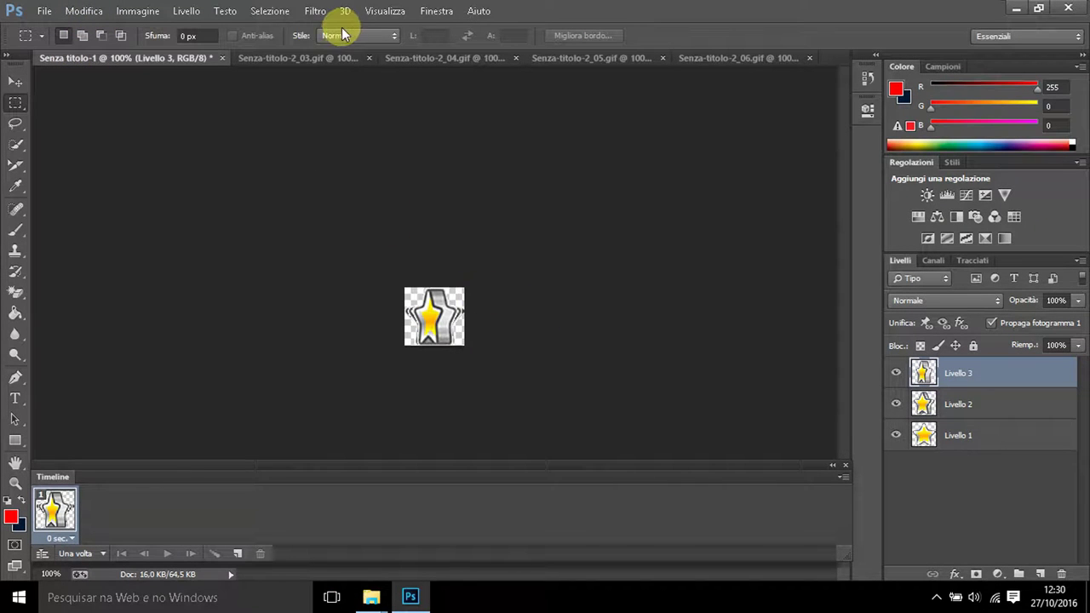
{"action": "left_click", "coordinate": [311, 57]}
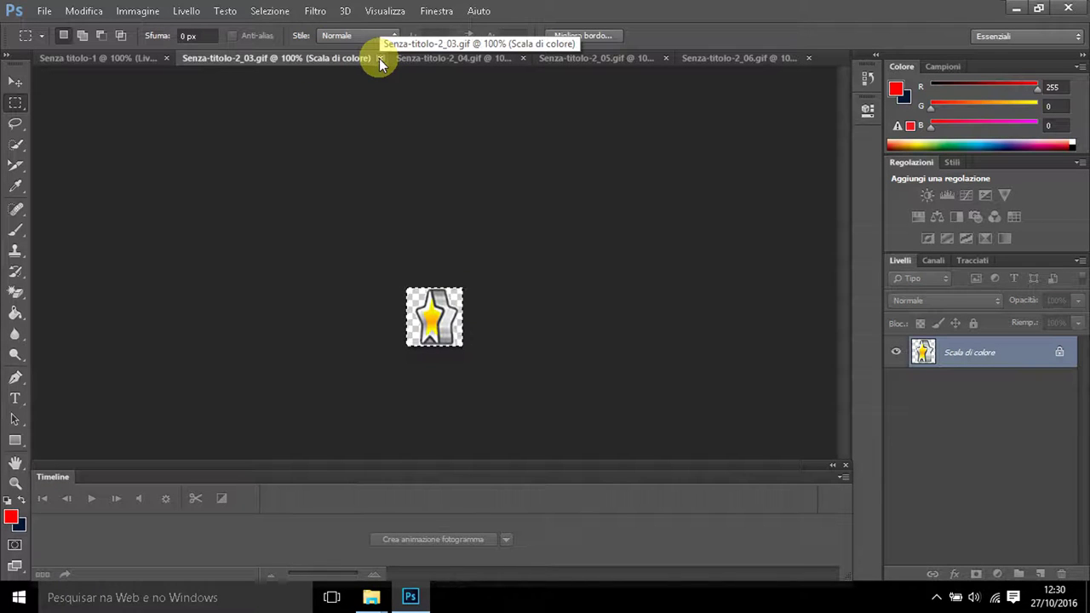
{"action": "left_click", "coordinate": [380, 58]}
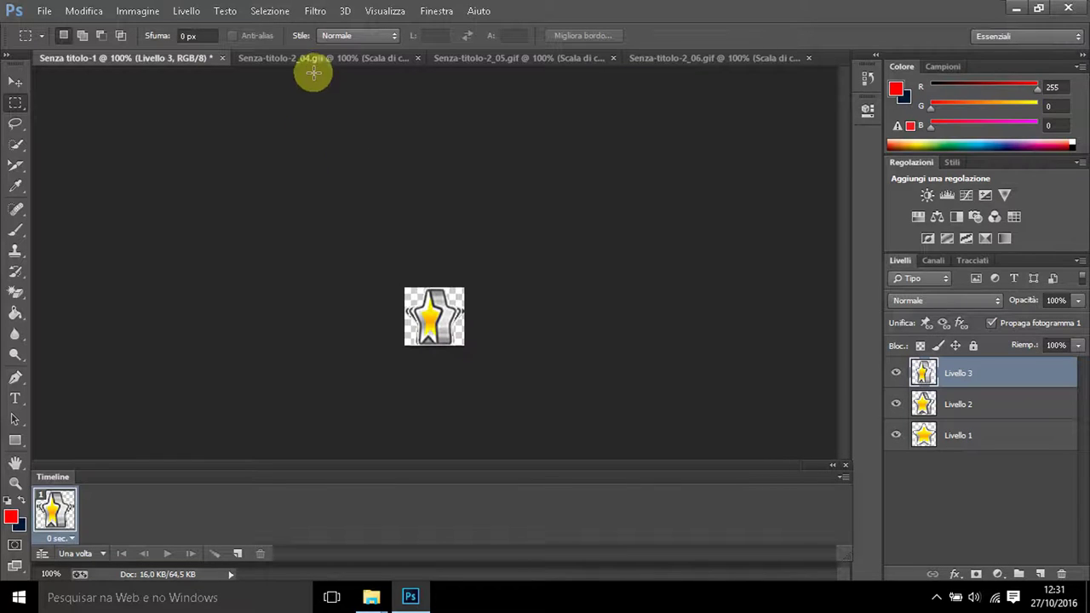
Paste the Senza-titolo-2_04 star into Senza titolo-1 as a new layer and close its file
{"action": "left_click", "coordinate": [272, 57]}
{"action": "left_click_drag", "start_coordinate": [401, 296], "coordinate": [499, 389]}
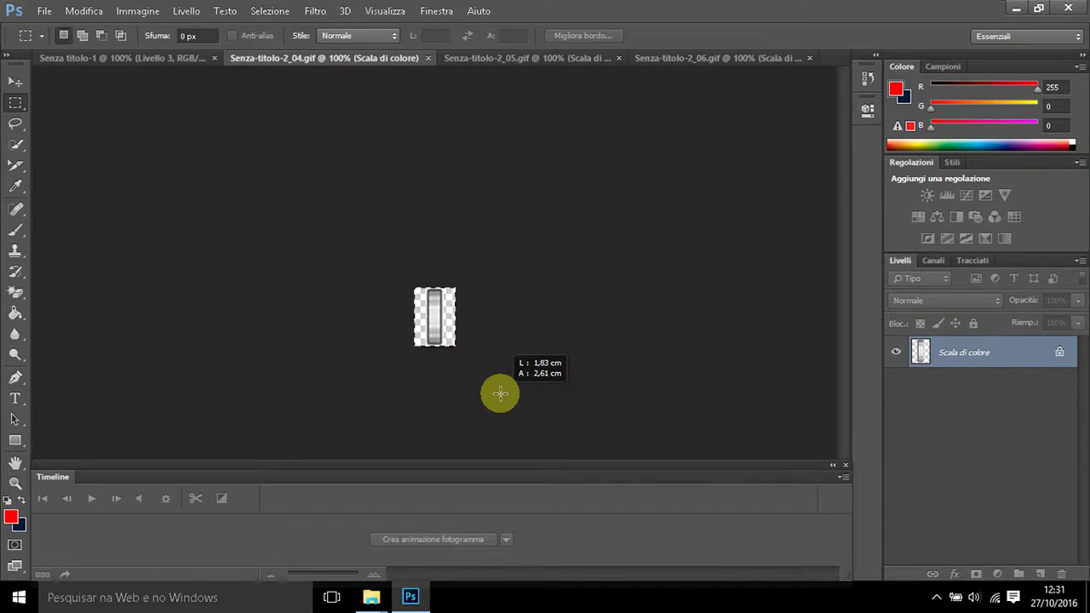
{"action": "left_click", "coordinate": [80, 10]}
{"action": "left_click", "coordinate": [155, 109]}
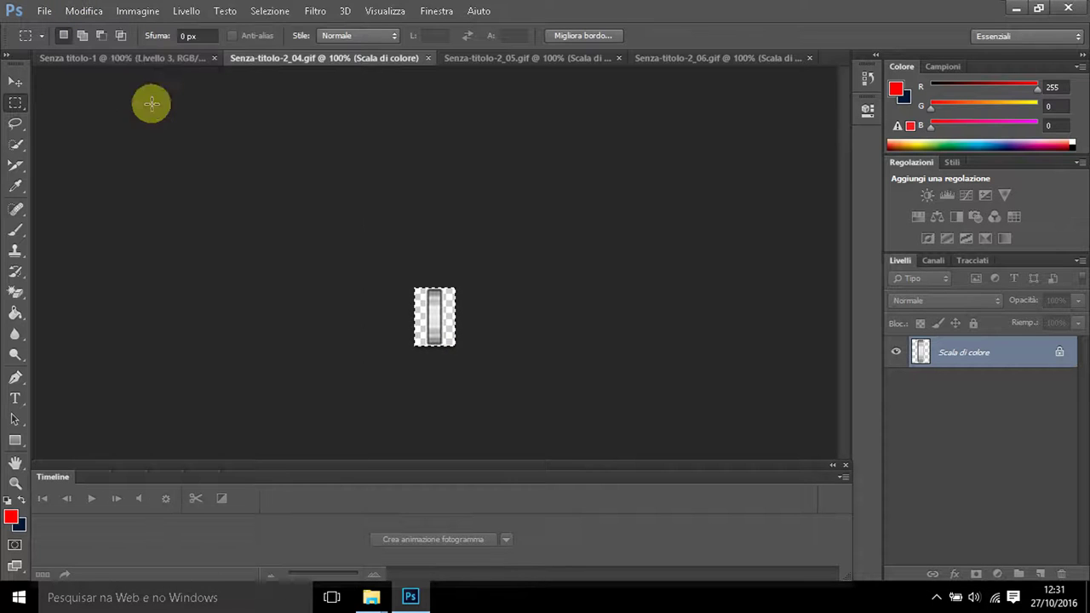
{"action": "left_click", "coordinate": [135, 56]}
{"action": "left_click", "coordinate": [86, 12]}
{"action": "left_click", "coordinate": [147, 134]}
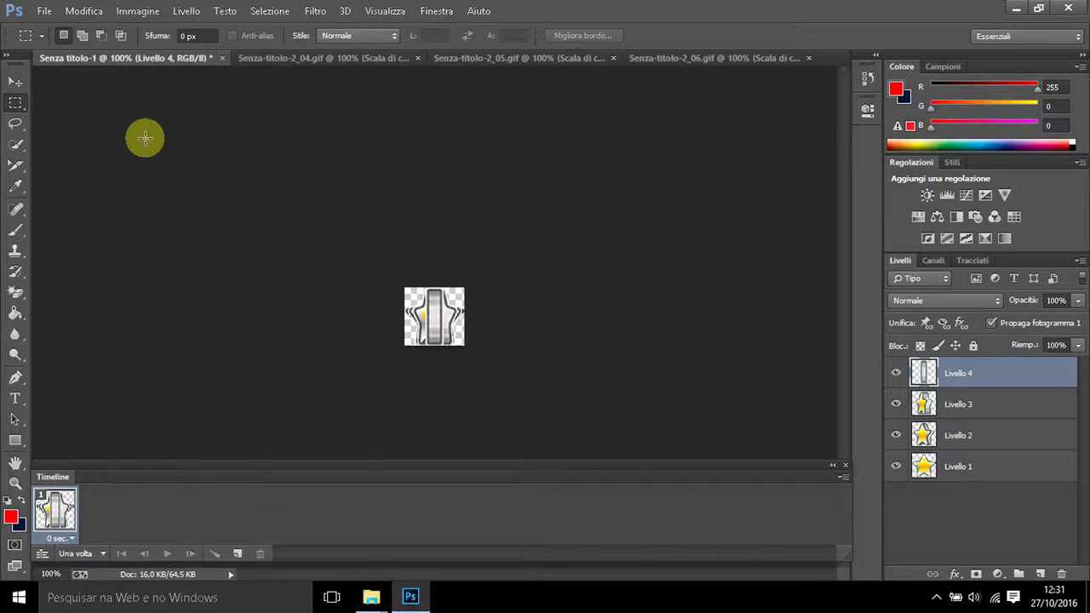
{"action": "left_click", "coordinate": [311, 58]}
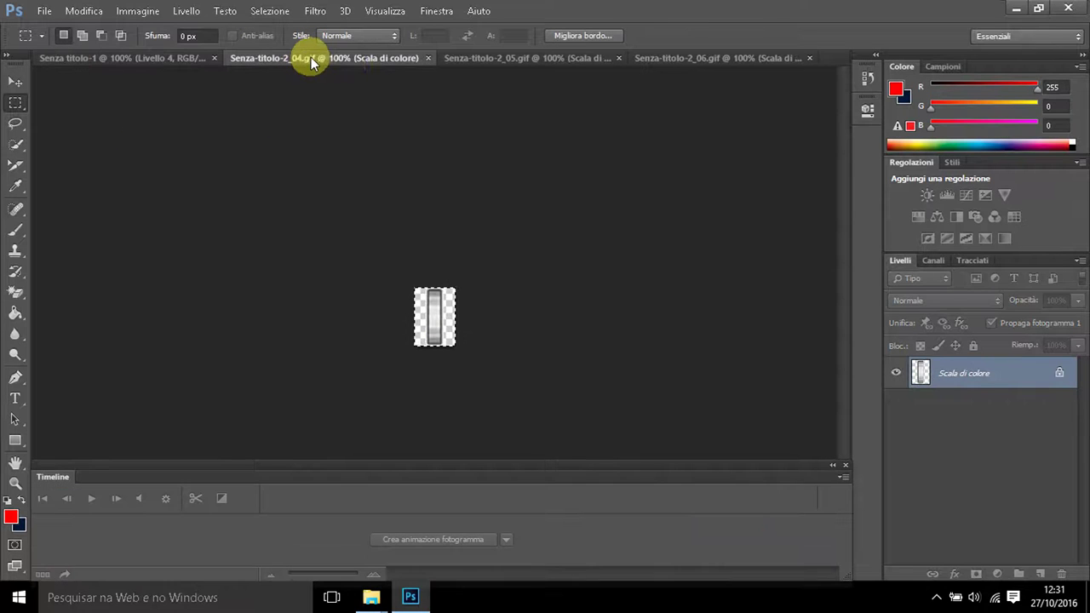
{"action": "left_click", "coordinate": [428, 57]}
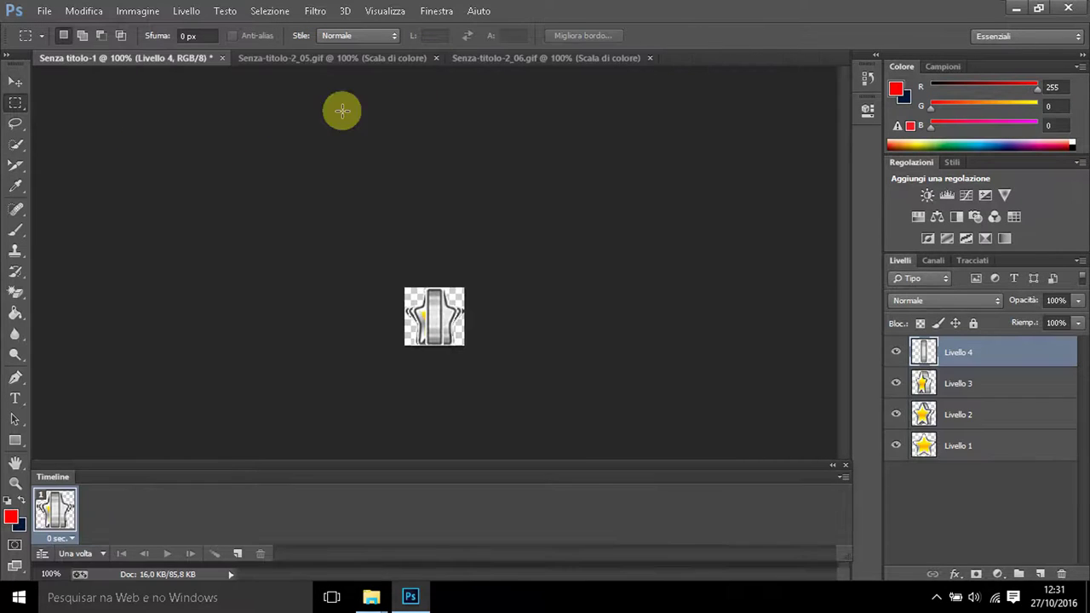
Paste the Senza-titolo-2_05 star into Senza titolo-1 as Livello 5 and close its file
{"action": "left_click", "coordinate": [322, 59]}
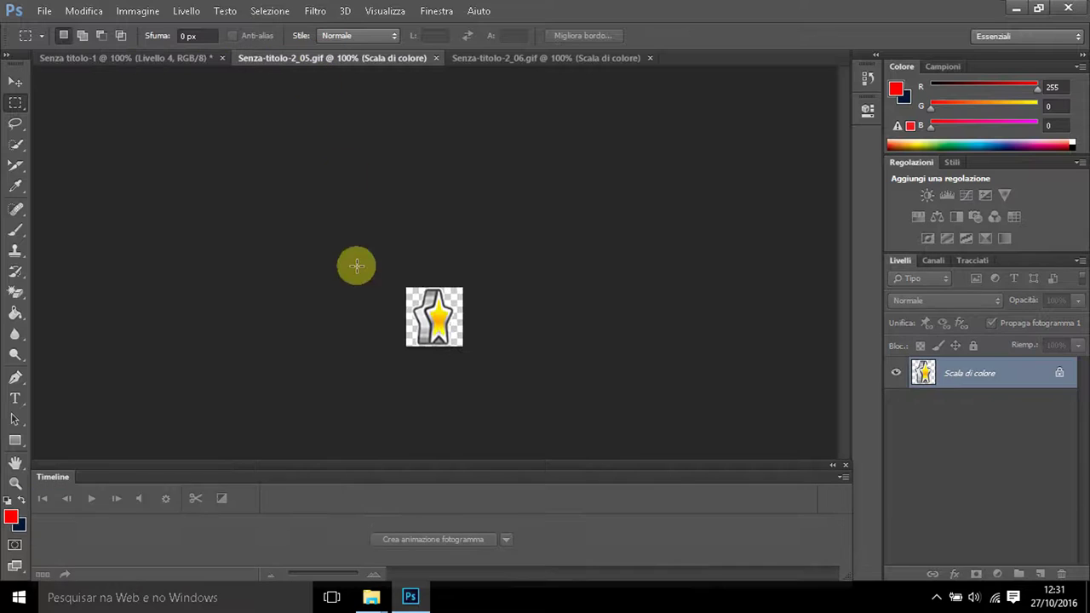
{"action": "left_click_drag", "start_coordinate": [455, 308], "coordinate": [469, 403]}
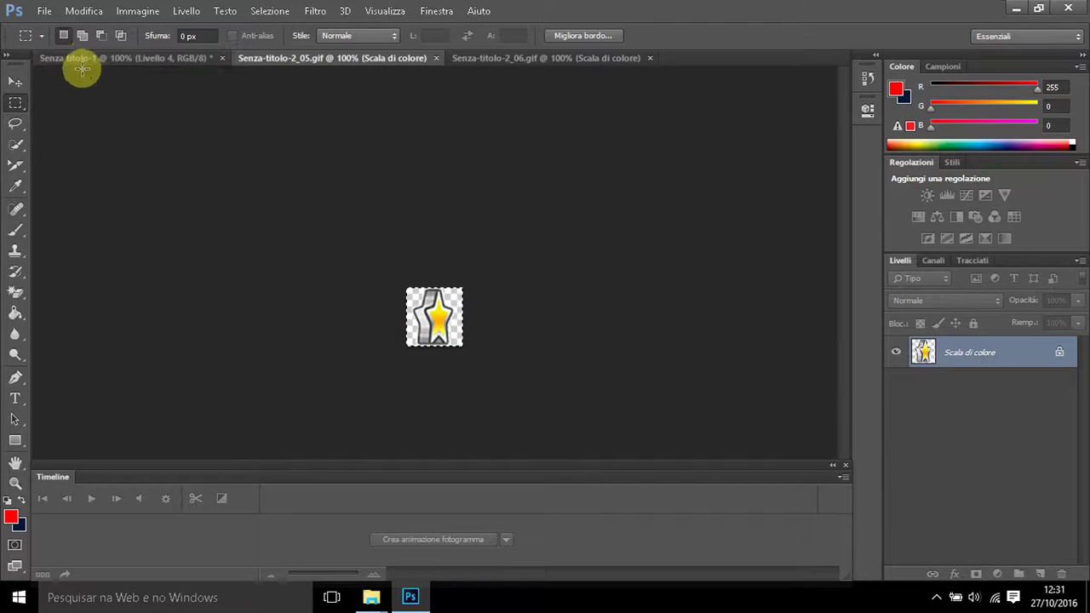
{"action": "left_click", "coordinate": [85, 12]}
{"action": "left_click", "coordinate": [151, 100]}
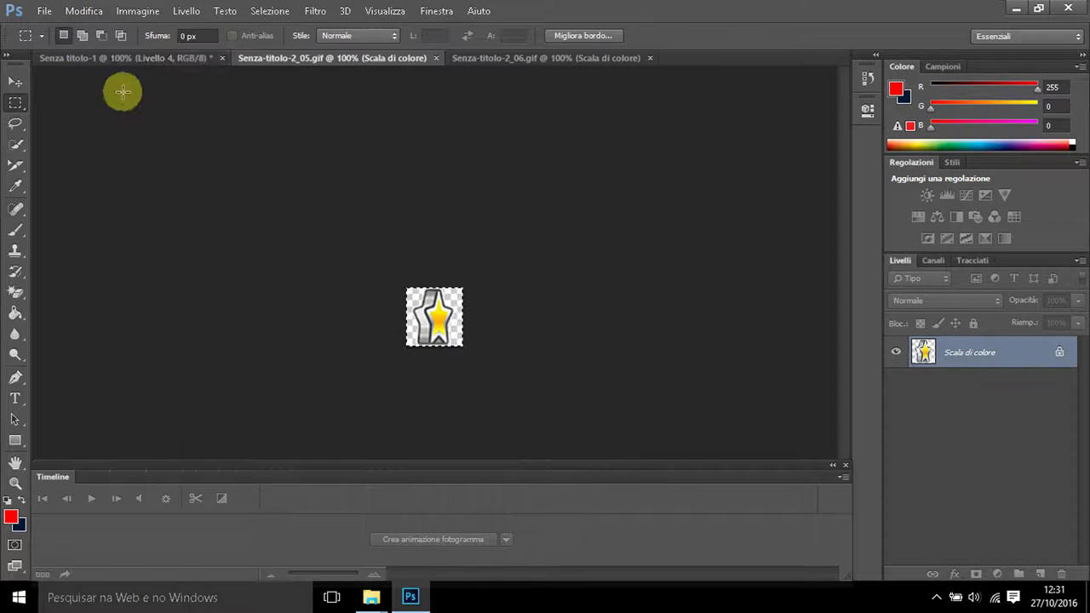
{"action": "left_click", "coordinate": [80, 58]}
{"action": "left_click", "coordinate": [85, 11]}
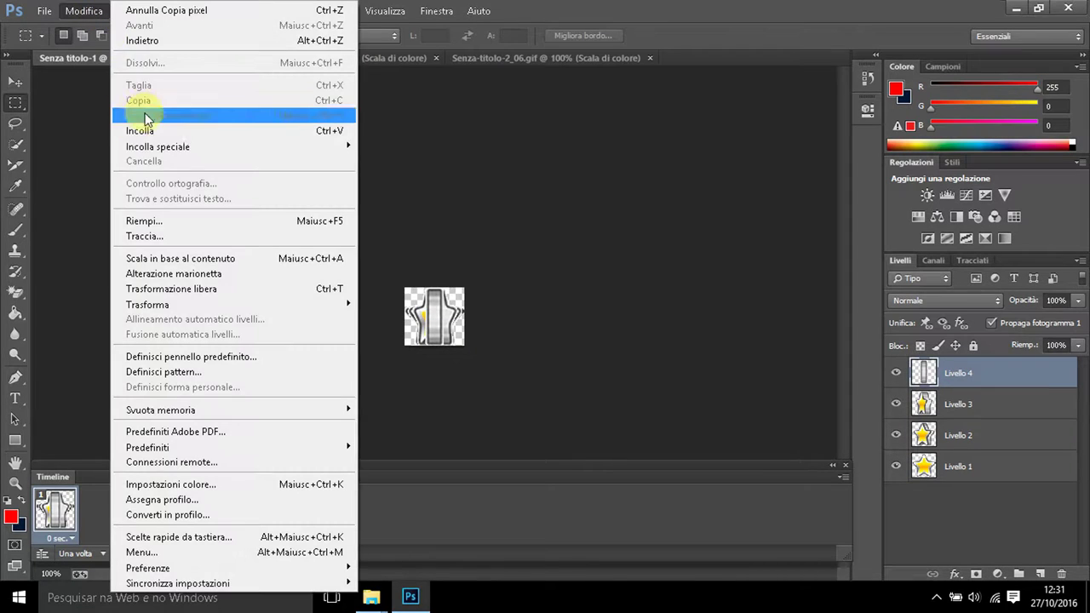
{"action": "left_click", "coordinate": [147, 133]}
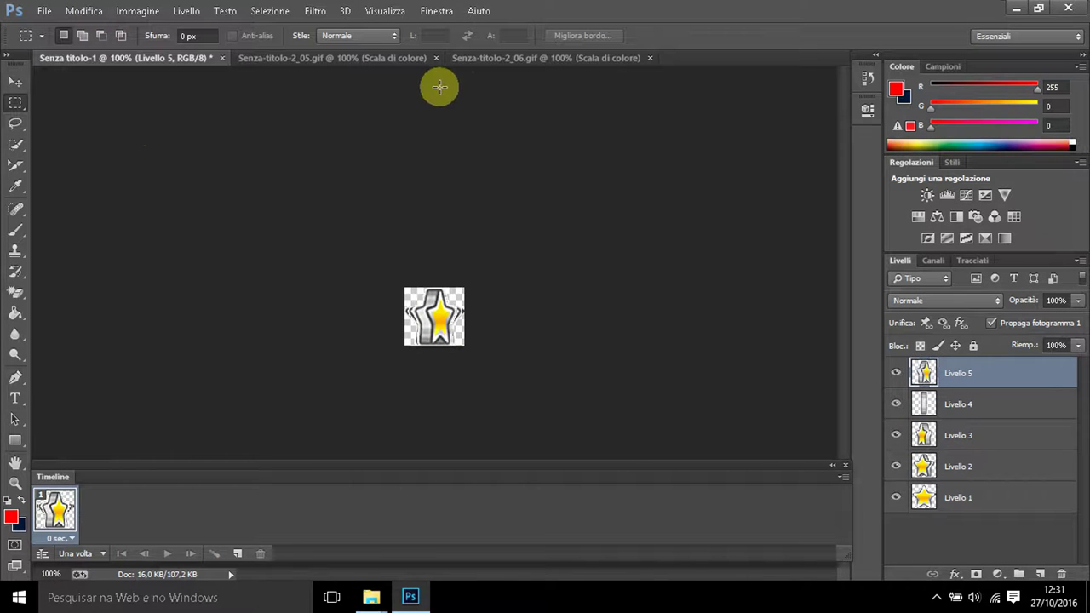
{"action": "left_click", "coordinate": [408, 59]}
{"action": "left_click", "coordinate": [436, 58]}
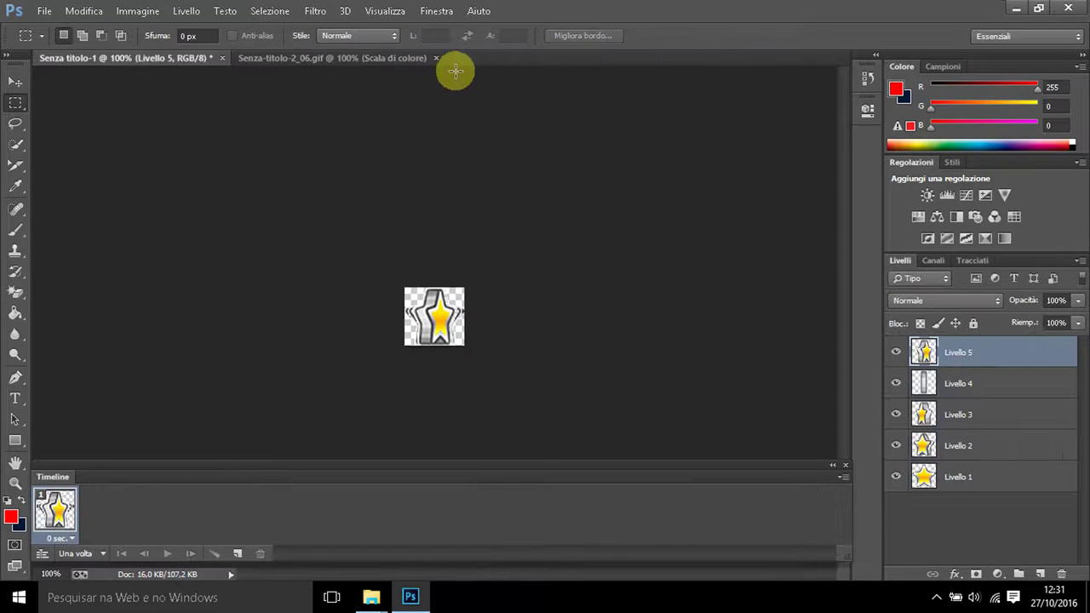
Paste the Senza-titolo-2_06 star into Senza titolo-1 as Livello 6 and close its file
{"action": "left_click", "coordinate": [335, 58]}
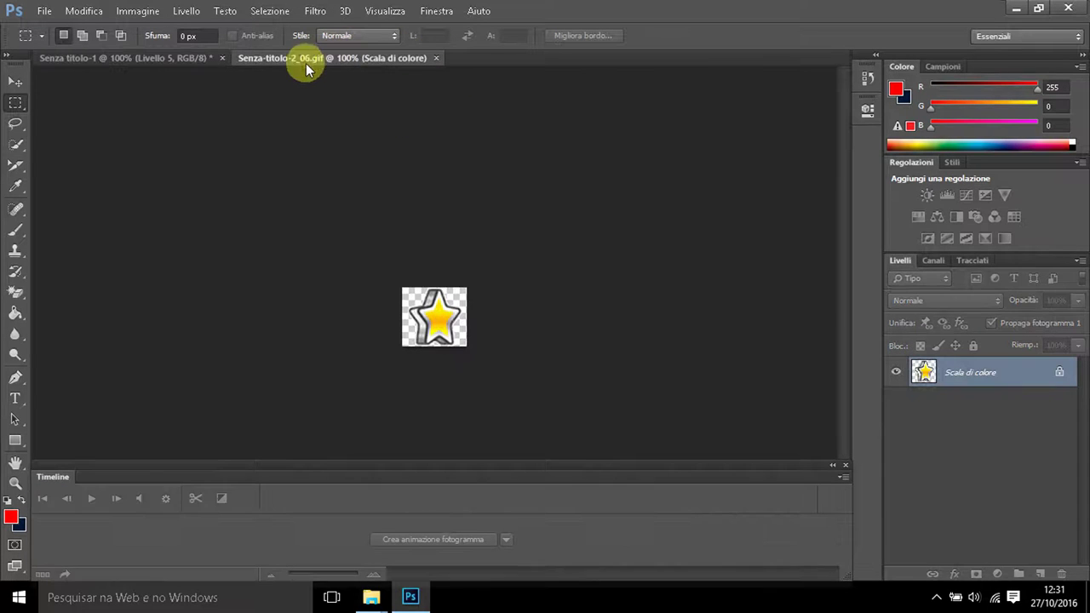
{"action": "left_click", "coordinate": [82, 11]}
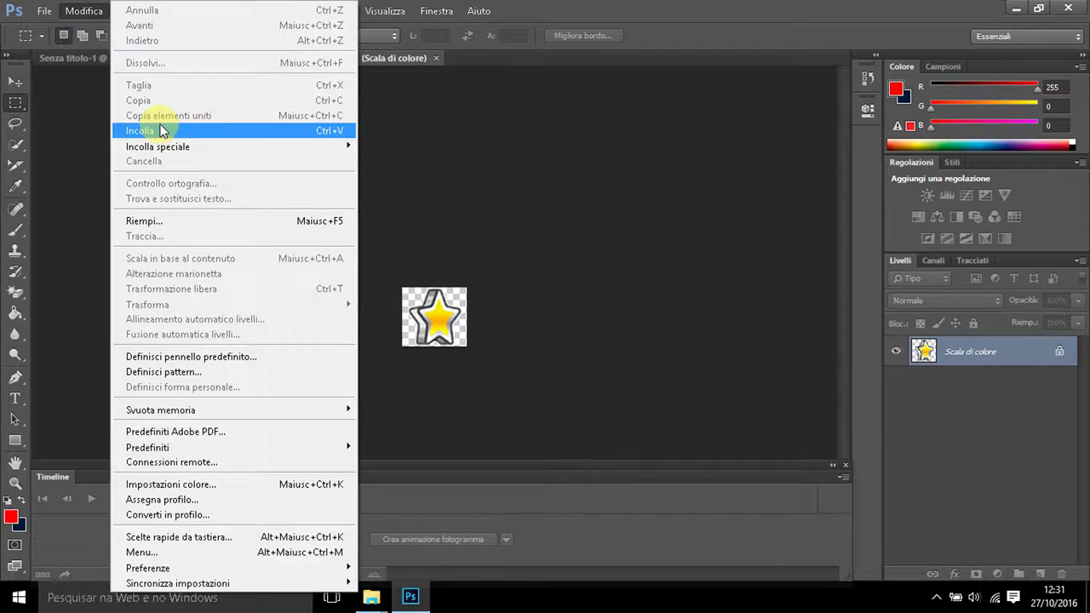
{"action": "left_click_drag", "start_coordinate": [377, 267], "coordinate": [511, 394]}
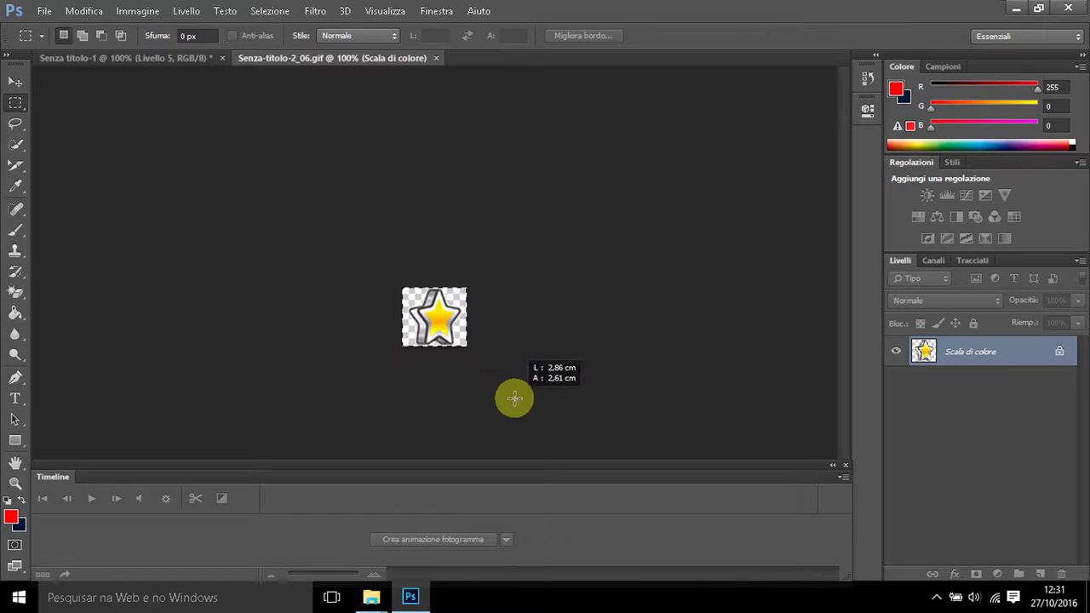
{"action": "left_click", "coordinate": [82, 10]}
{"action": "left_click", "coordinate": [115, 93]}
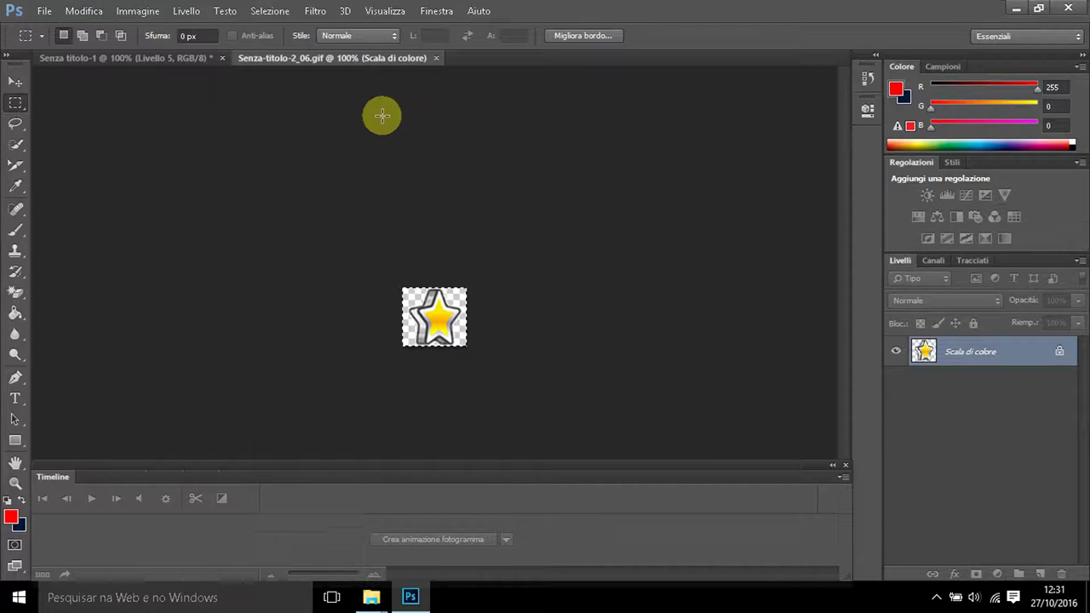
{"action": "left_click", "coordinate": [155, 60]}
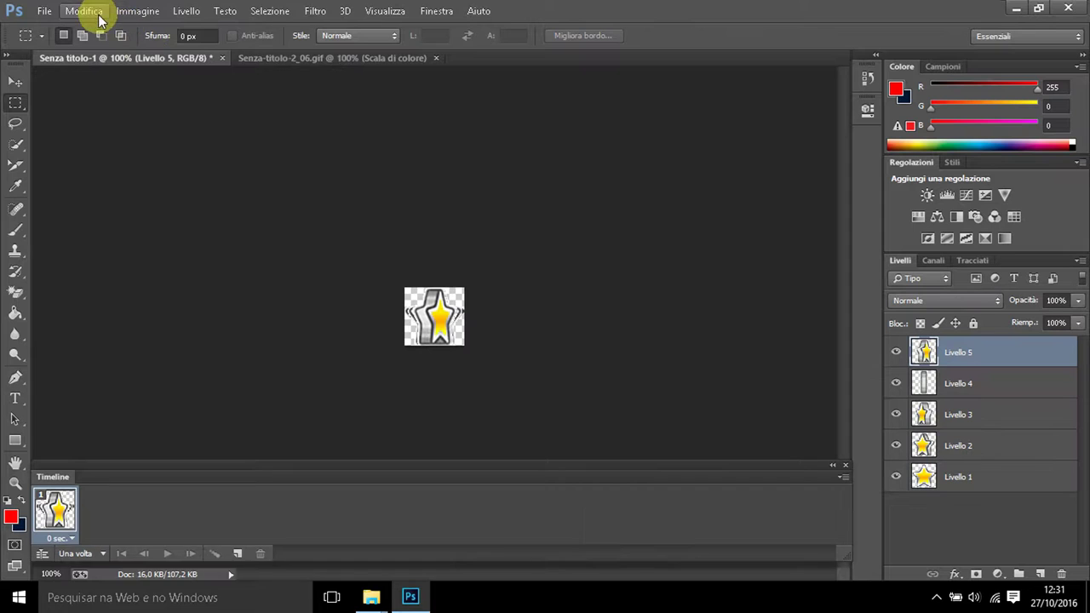
{"action": "left_click", "coordinate": [90, 11]}
{"action": "left_click", "coordinate": [143, 130]}
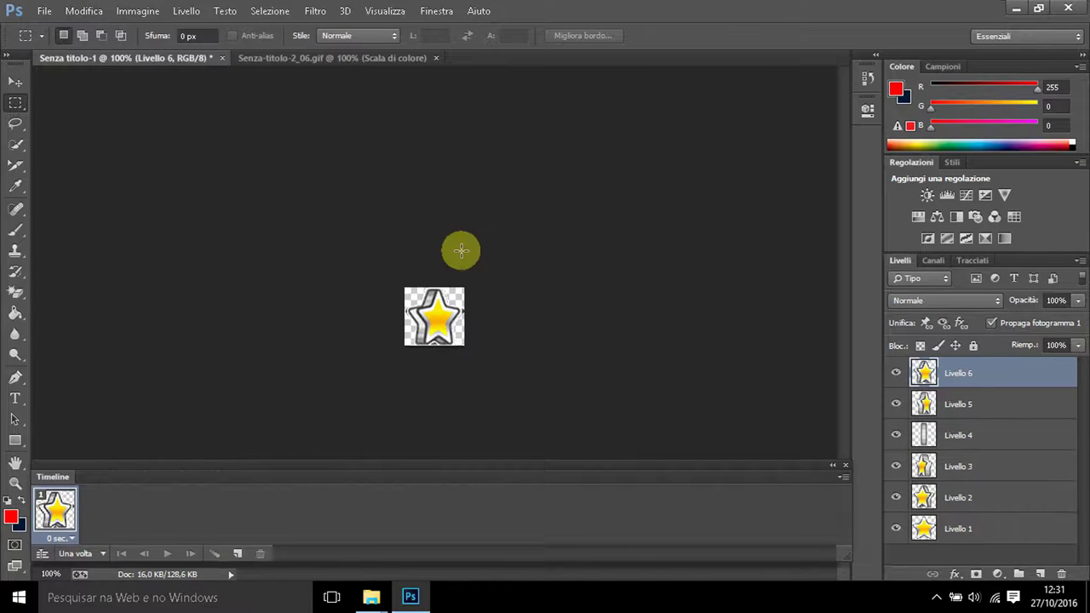
{"action": "left_click", "coordinate": [436, 57]}
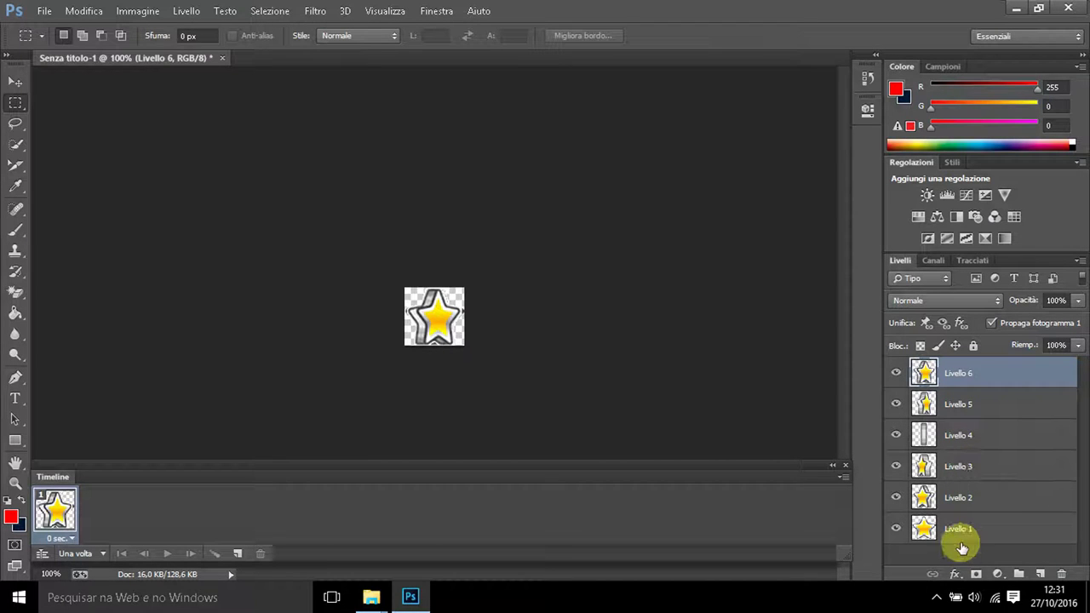
Duplicate the selected timeline frame repeatedly to add more animation frames
{"action": "left_click", "coordinate": [240, 556]}
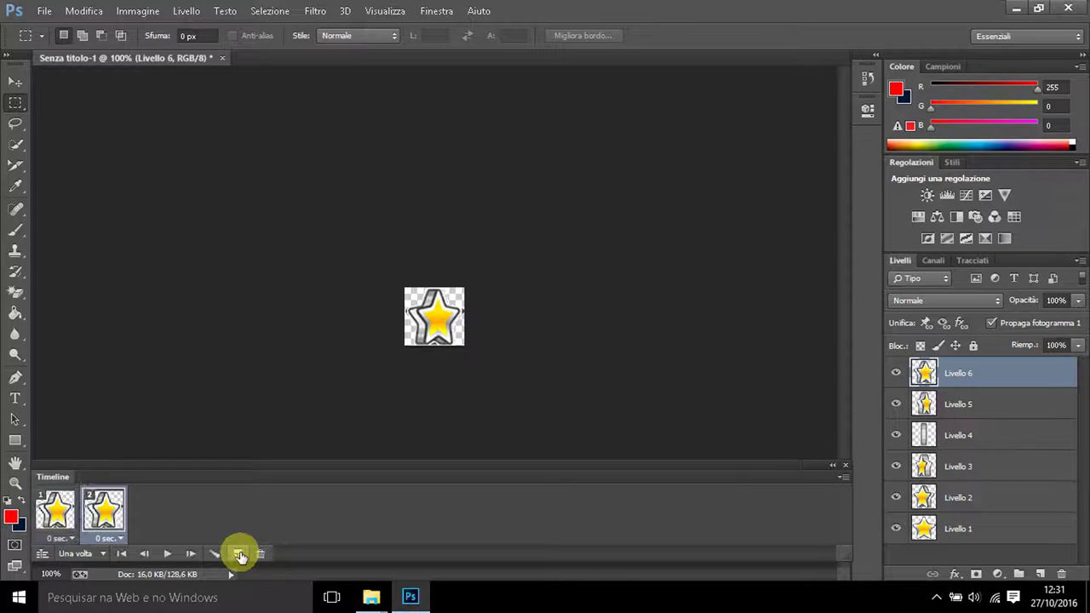
{"action": "left_click", "coordinate": [240, 556]}
{"action": "left_click", "coordinate": [241, 556]}
{"action": "left_click", "coordinate": [241, 556]}
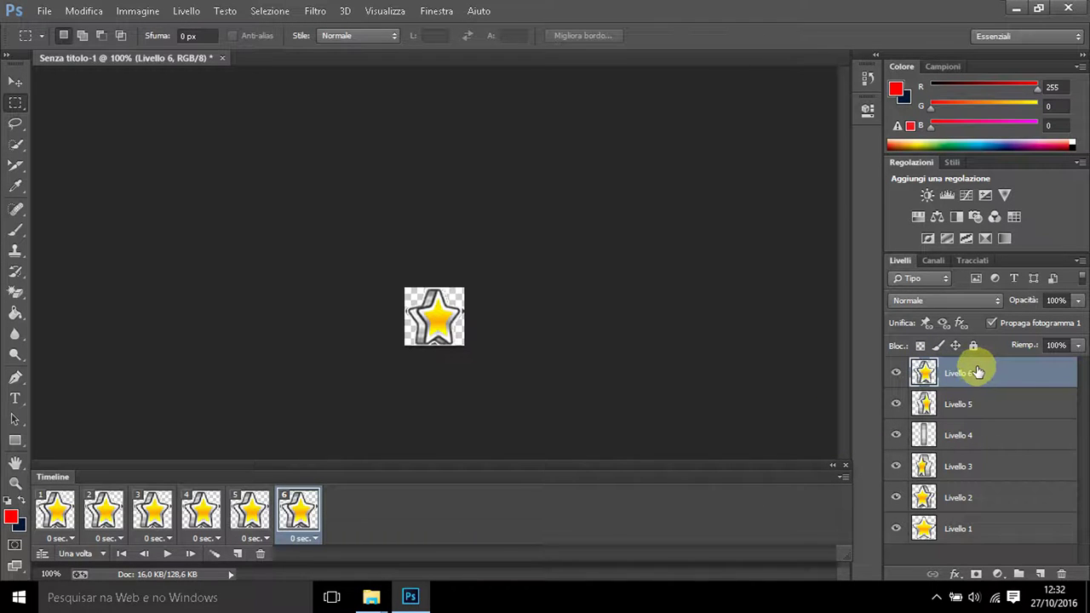
Step through the six frames, then in frame 1 hide Livello 2, 3 and 4
{"action": "left_click", "coordinate": [53, 507]}
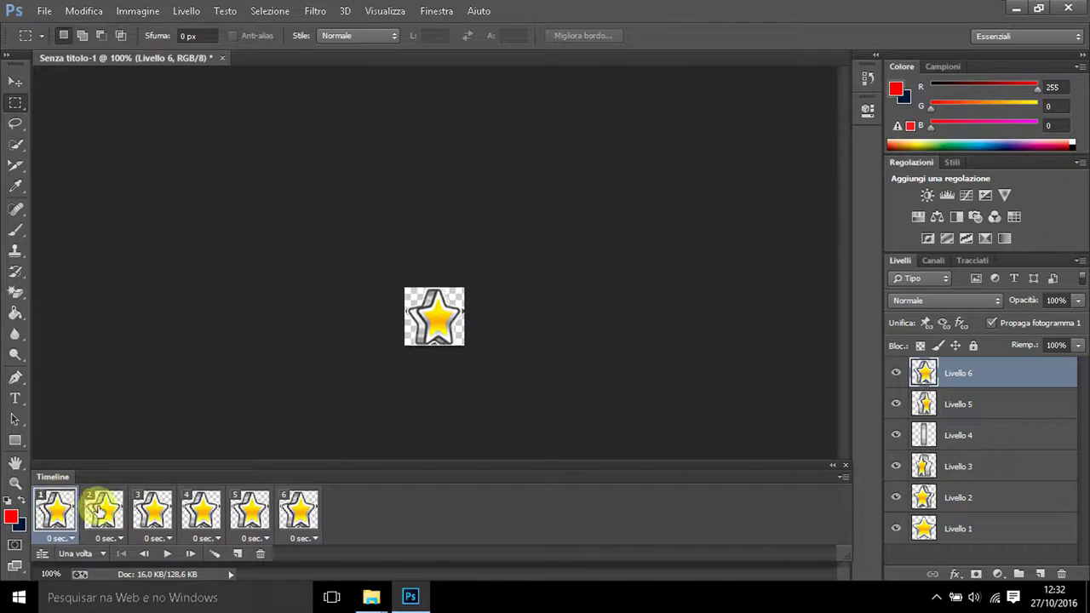
{"action": "left_click", "coordinate": [102, 509]}
{"action": "left_click", "coordinate": [152, 509]}
{"action": "left_click", "coordinate": [201, 509]}
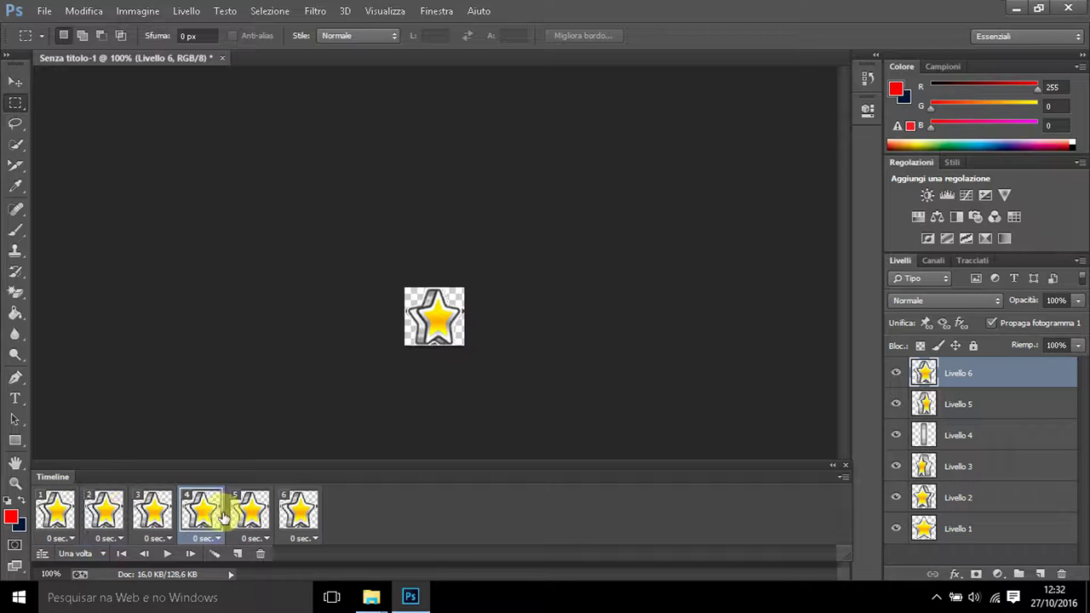
{"action": "left_click", "coordinate": [294, 509]}
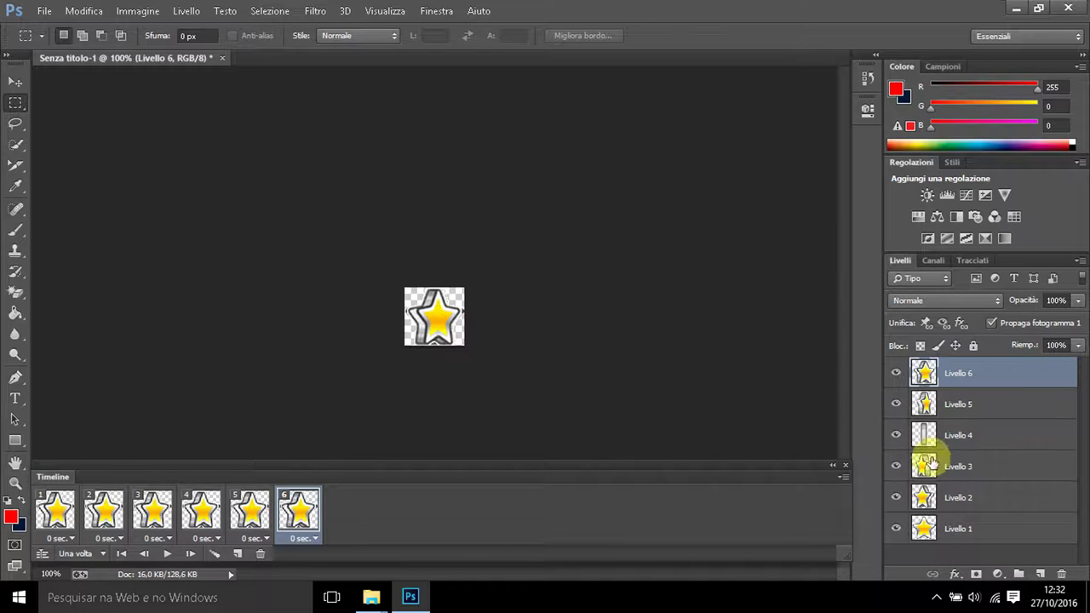
{"action": "left_click", "coordinate": [60, 509]}
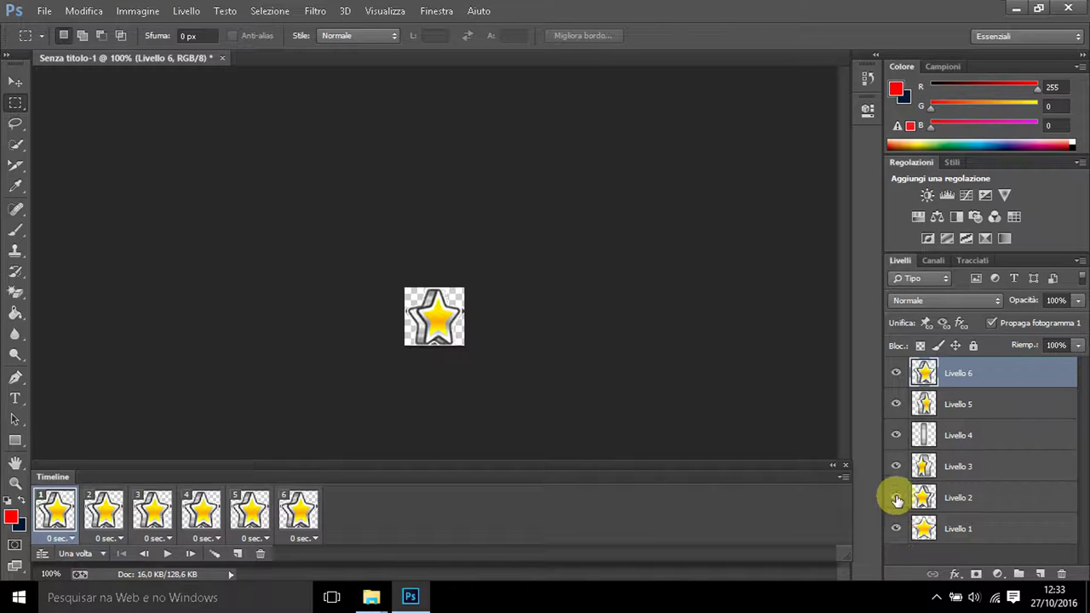
{"action": "left_click_drag", "start_coordinate": [897, 500], "coordinate": [896, 430]}
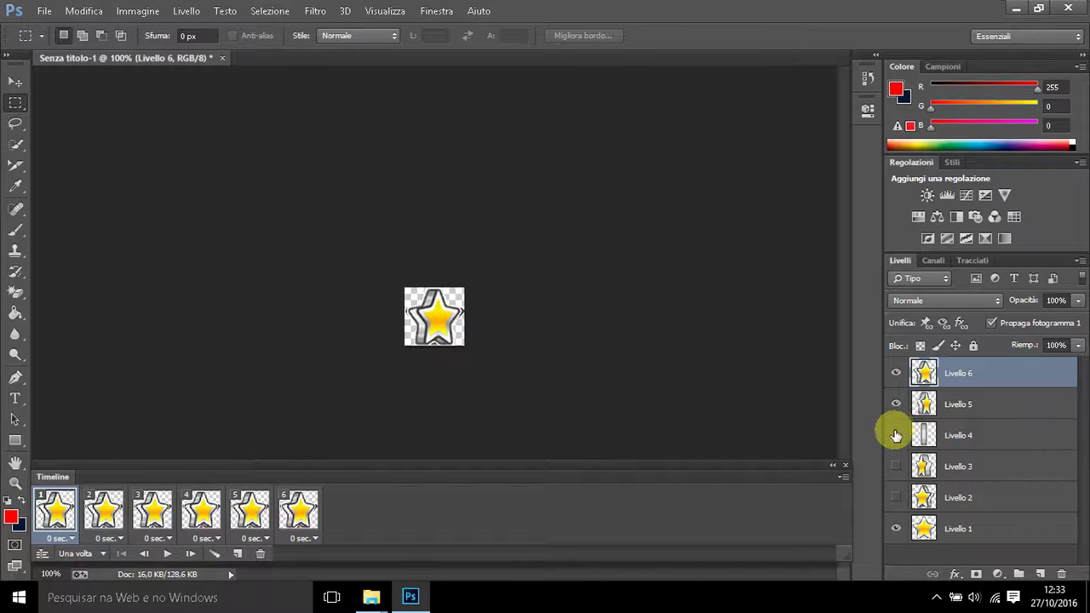
Leave only Livello 1 in frame 1, Livello 2 in frame 2 and Livello 3 in frame 3
{"action": "left_click", "coordinate": [896, 373]}
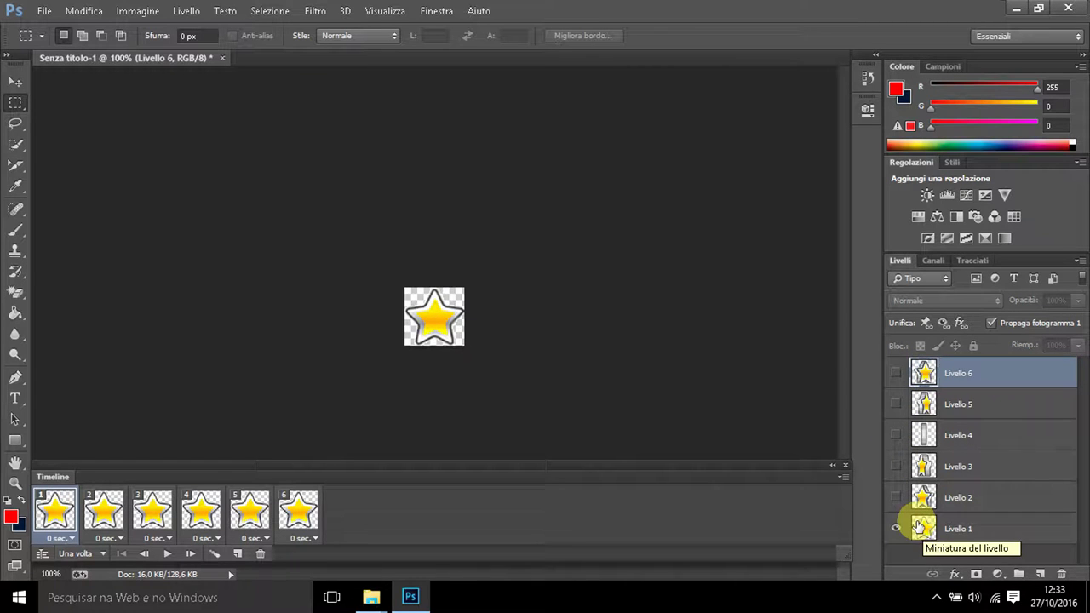
{"action": "left_click", "coordinate": [104, 506]}
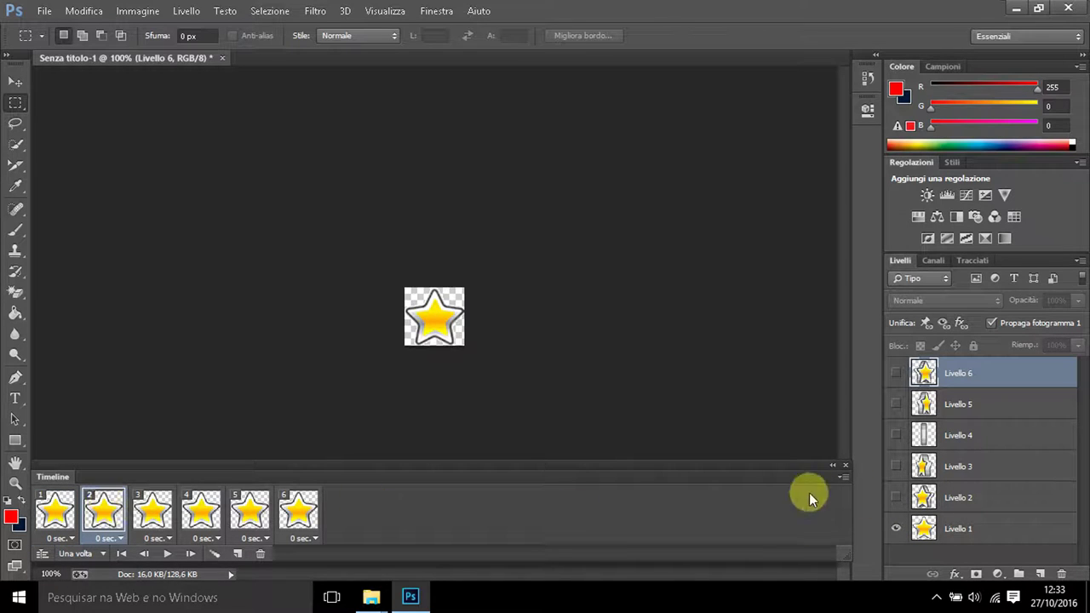
{"action": "left_click", "coordinate": [897, 530]}
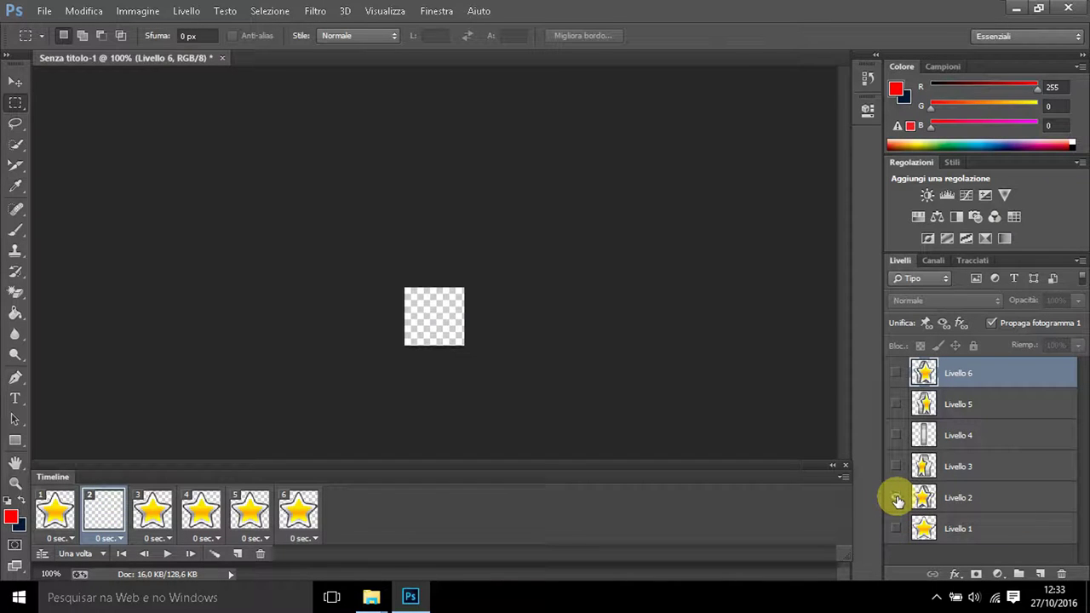
{"action": "left_click", "coordinate": [897, 498]}
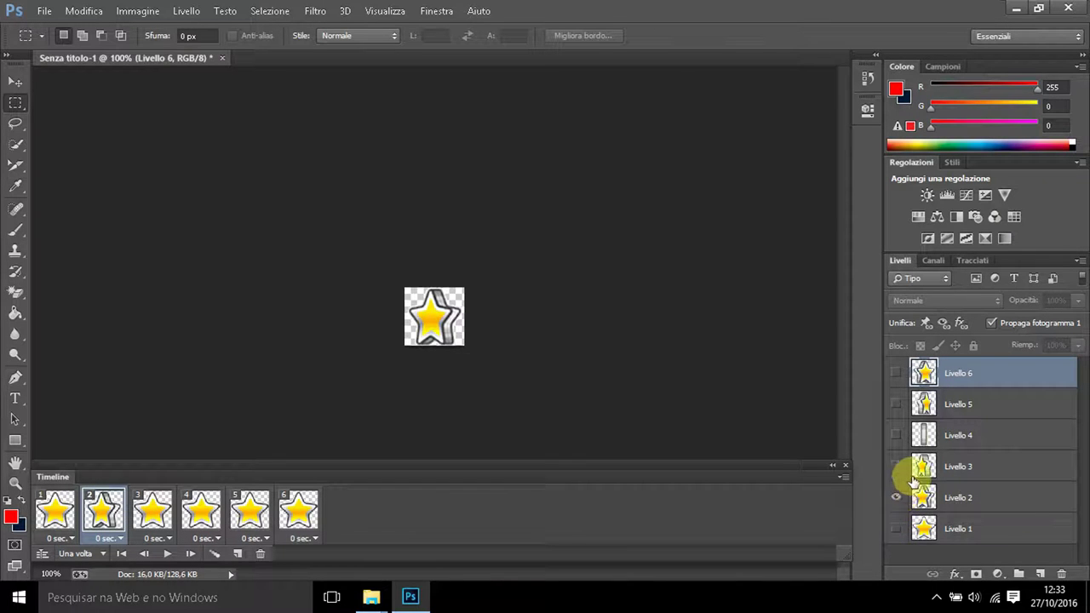
{"action": "left_click", "coordinate": [155, 512]}
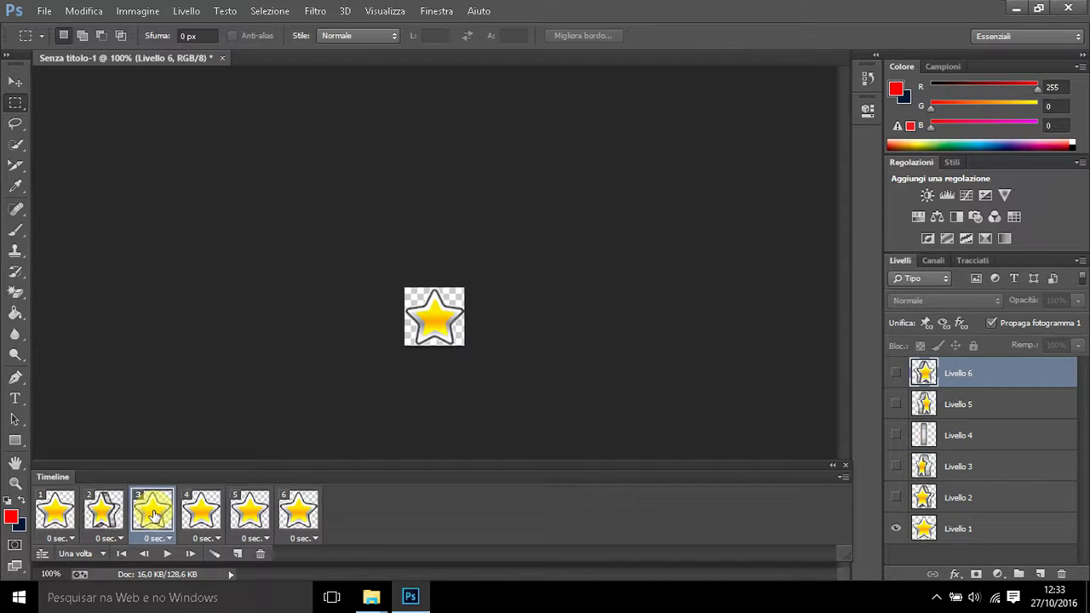
{"action": "left_click", "coordinate": [897, 529]}
{"action": "left_click", "coordinate": [895, 467]}
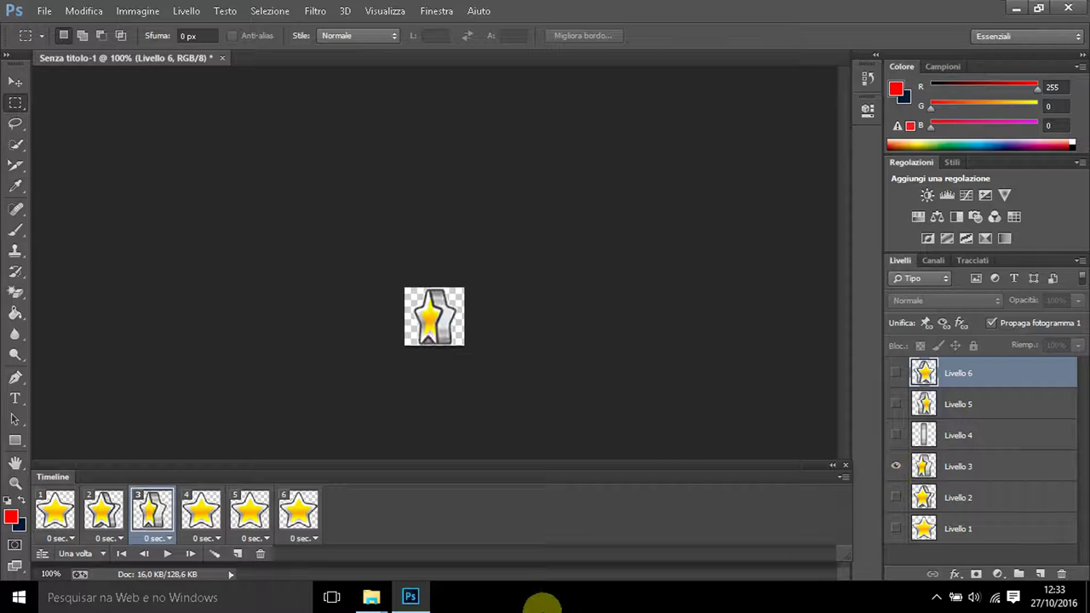
Show only Livello 4, Livello 5 and Livello 6 in frames 4, 5 and 6 respectively
{"action": "left_click", "coordinate": [202, 509]}
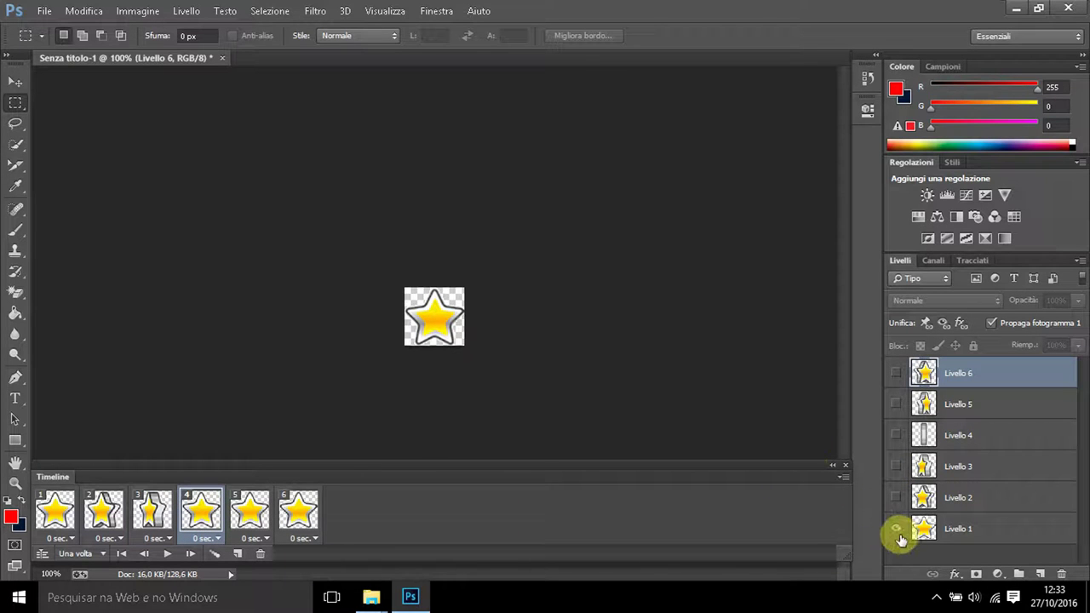
{"action": "left_click", "coordinate": [895, 529]}
{"action": "left_click", "coordinate": [895, 435]}
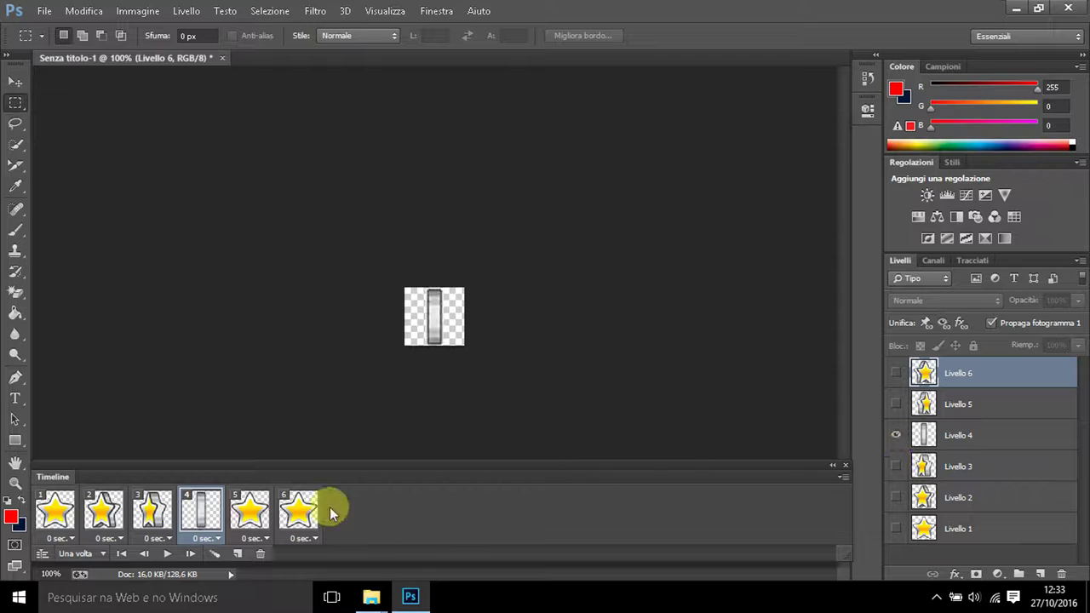
{"action": "left_click", "coordinate": [246, 508]}
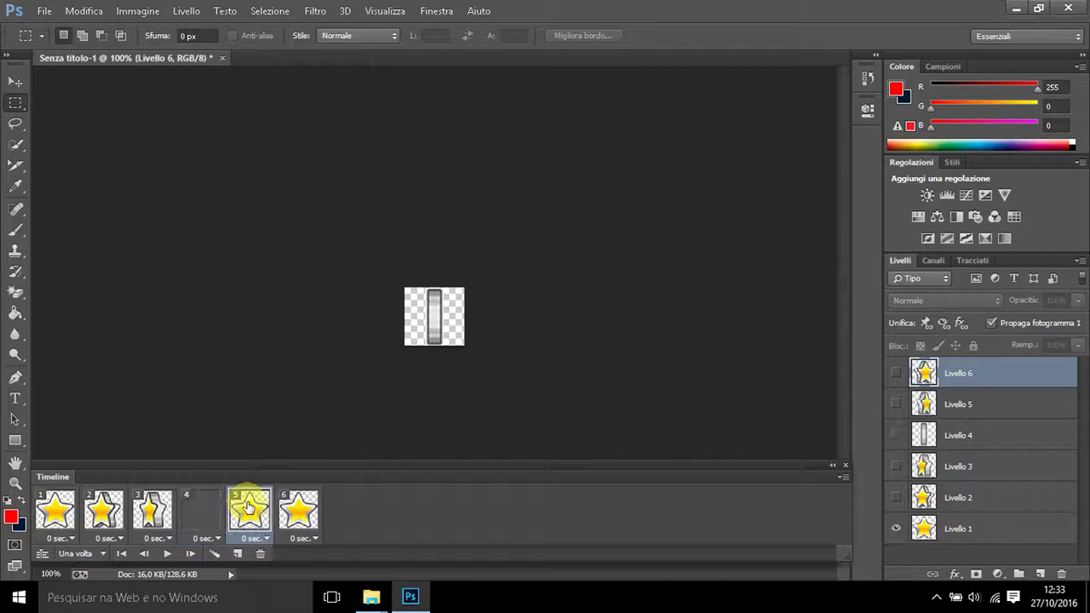
{"action": "left_click", "coordinate": [895, 531]}
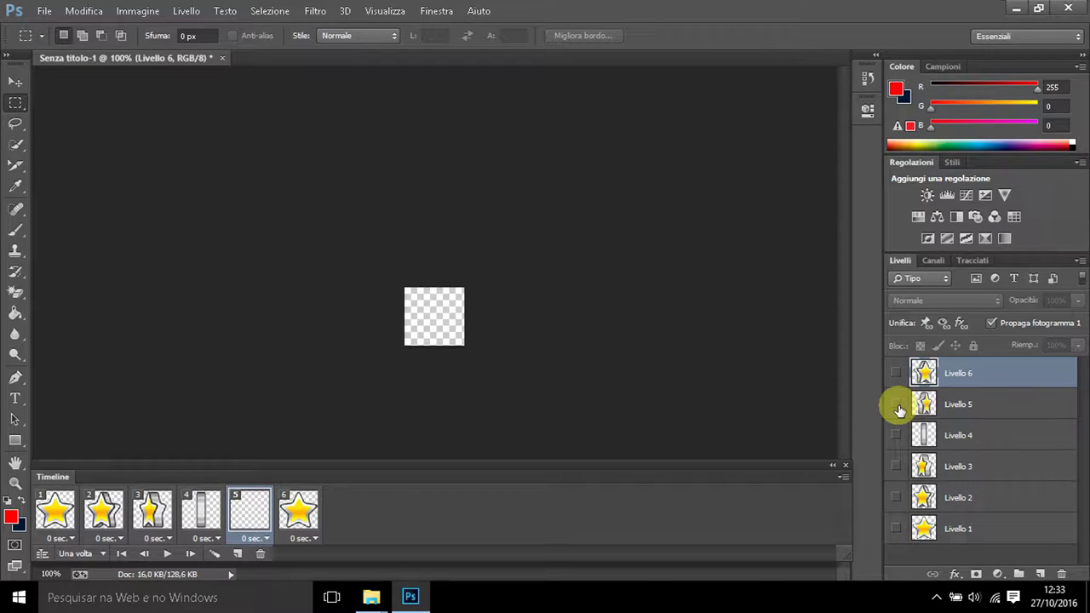
{"action": "left_click", "coordinate": [896, 404]}
{"action": "left_click", "coordinate": [294, 504]}
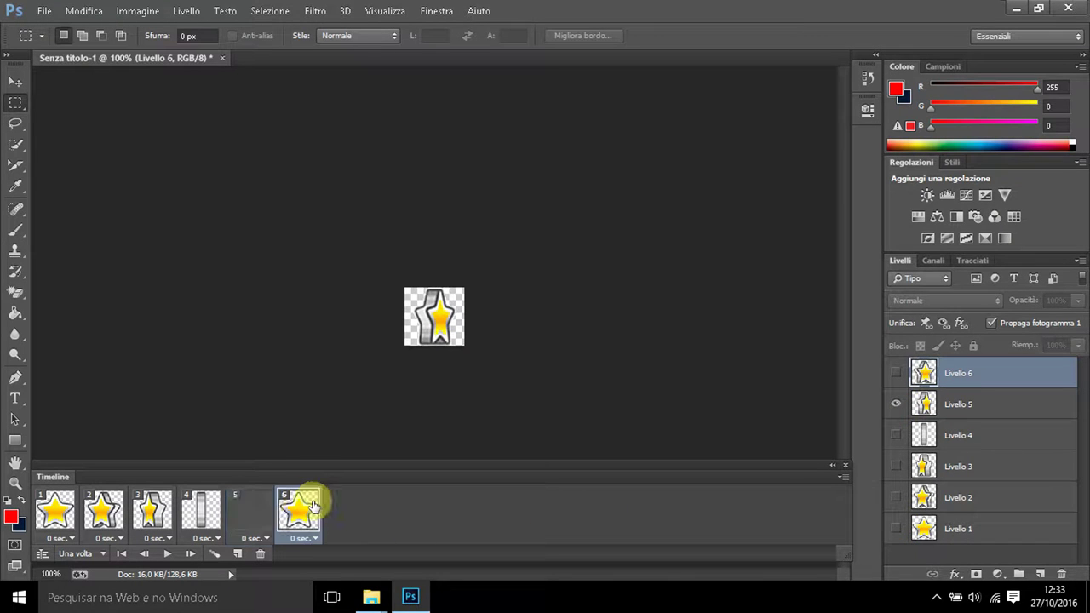
{"action": "left_click", "coordinate": [895, 528]}
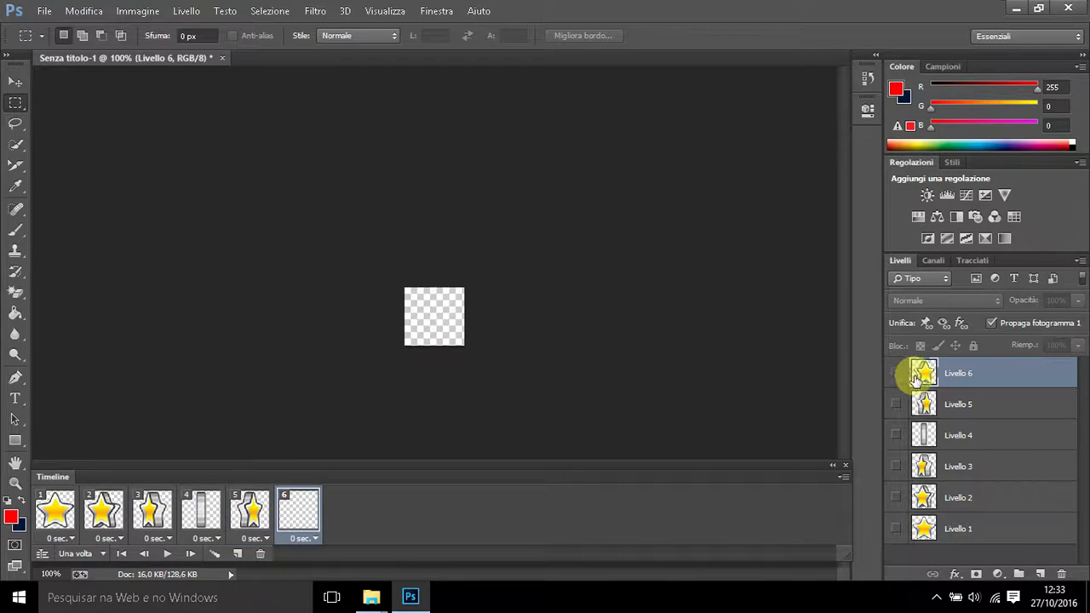
{"action": "left_click", "coordinate": [897, 375]}
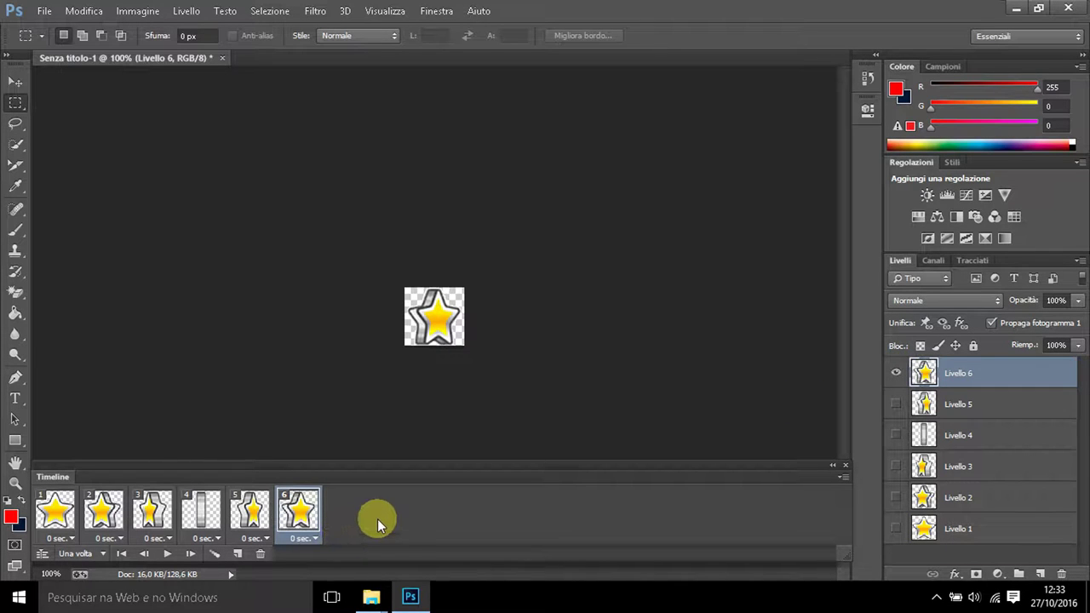
Play the animation three times, then open frame 1's delay time list
{"action": "left_click", "coordinate": [168, 555]}
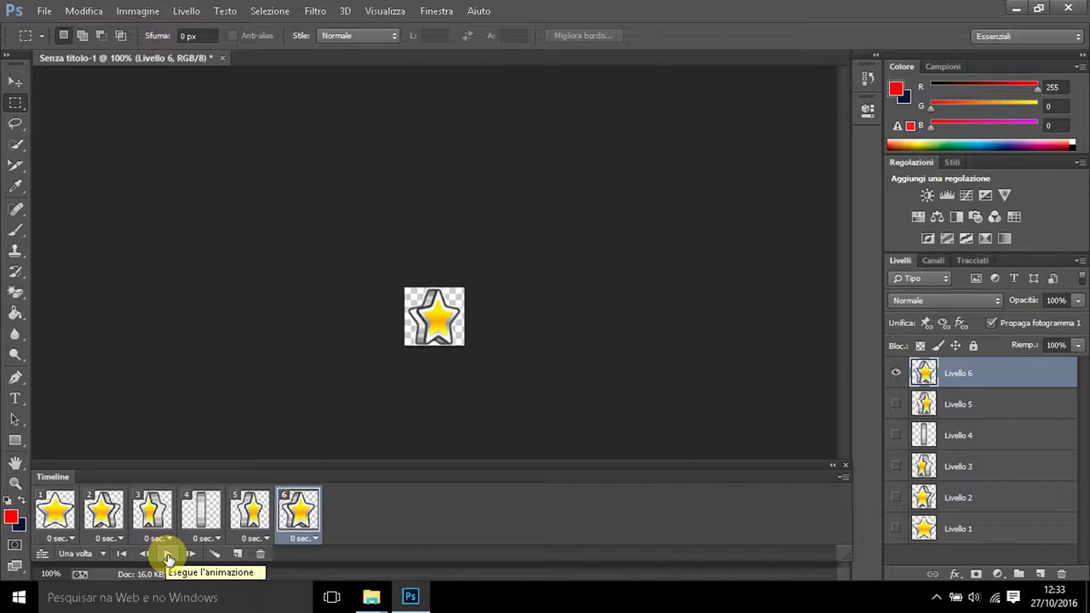
{"action": "left_click", "coordinate": [169, 556]}
{"action": "left_click", "coordinate": [169, 556]}
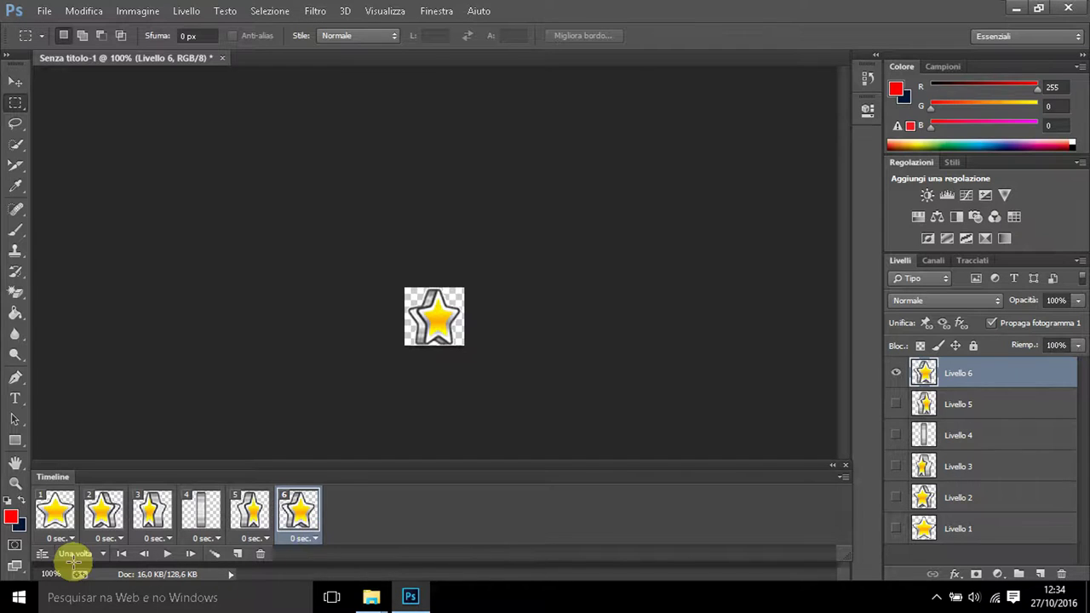
{"action": "left_click", "coordinate": [67, 540]}
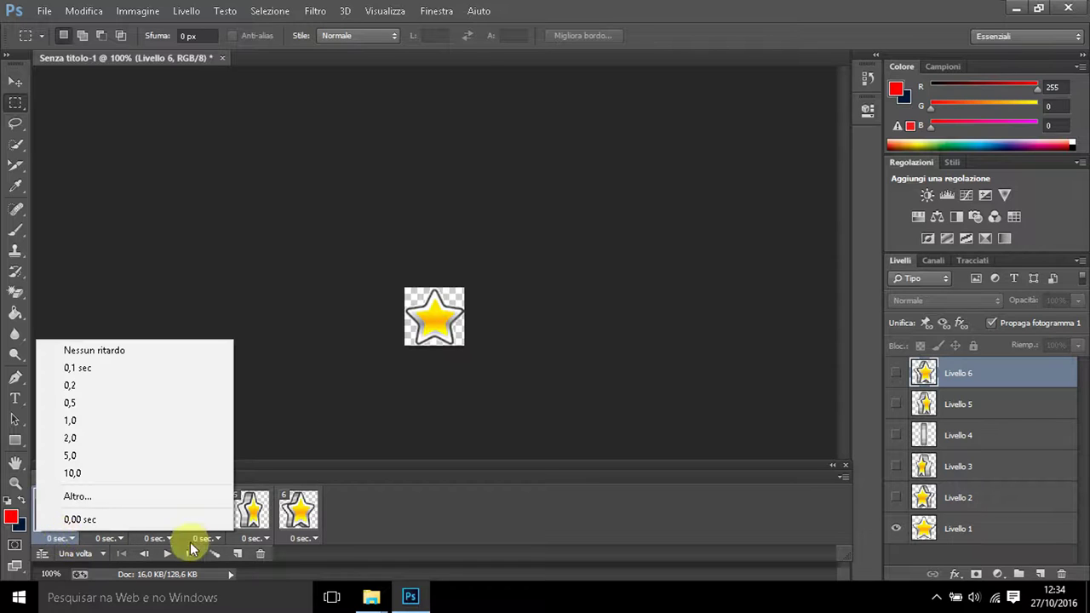
Give all six frames a 0,2 sec. delay, preview the result and open the looping options
{"action": "left_click", "coordinate": [320, 545]}
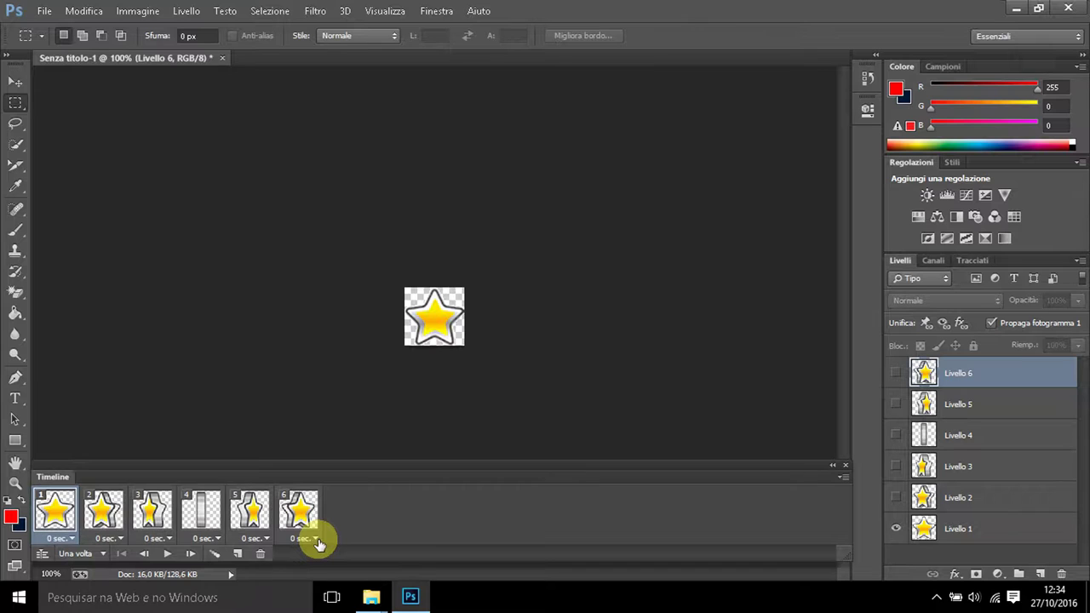
{"action": "left_click", "coordinate": [306, 537], "text": "shift"}
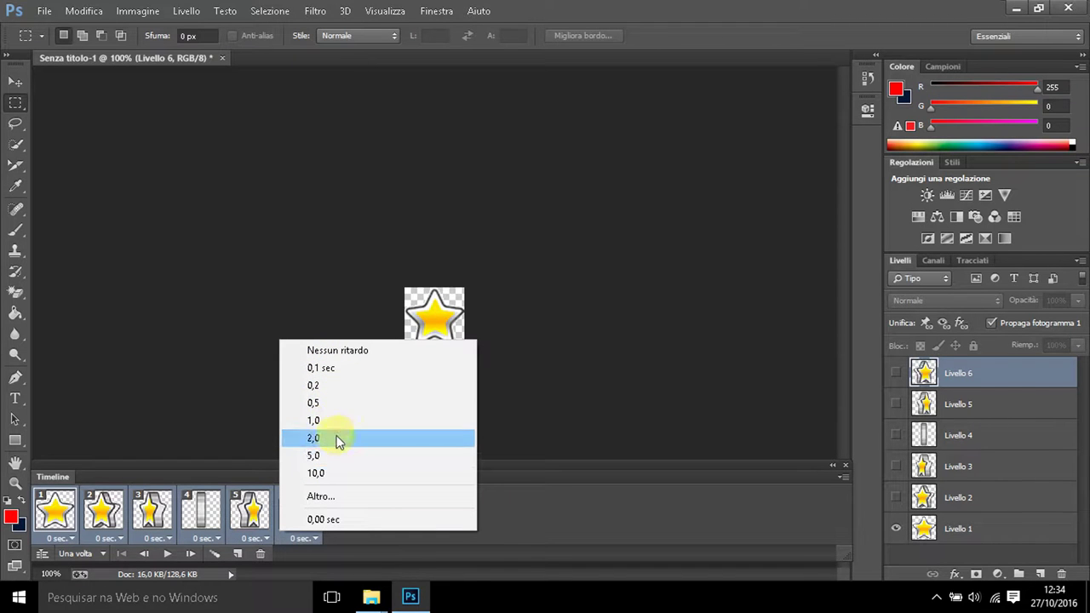
{"action": "left_click", "coordinate": [329, 385]}
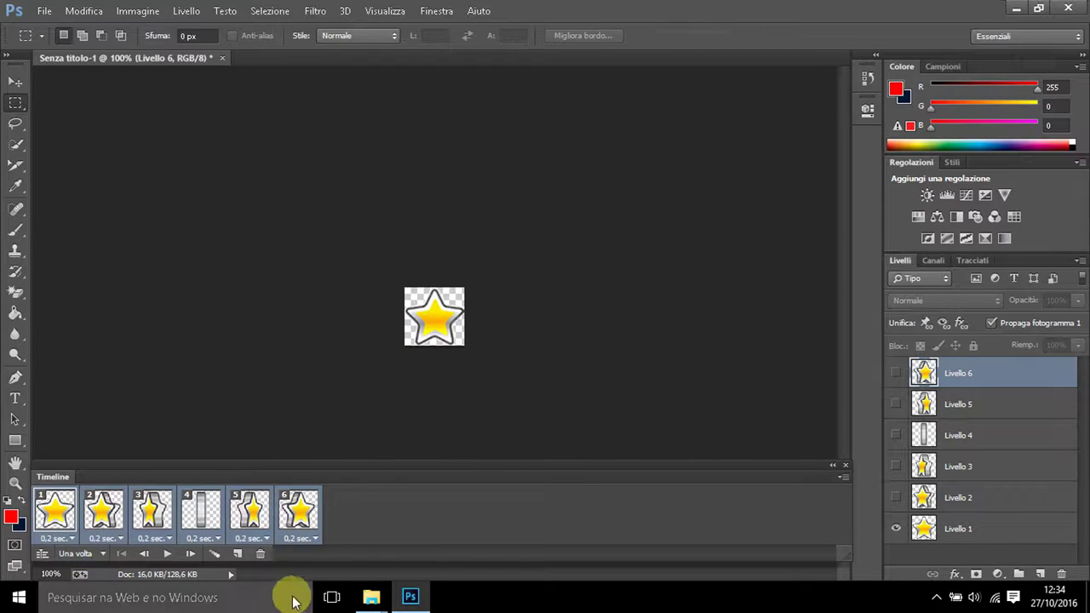
{"action": "left_click", "coordinate": [165, 556]}
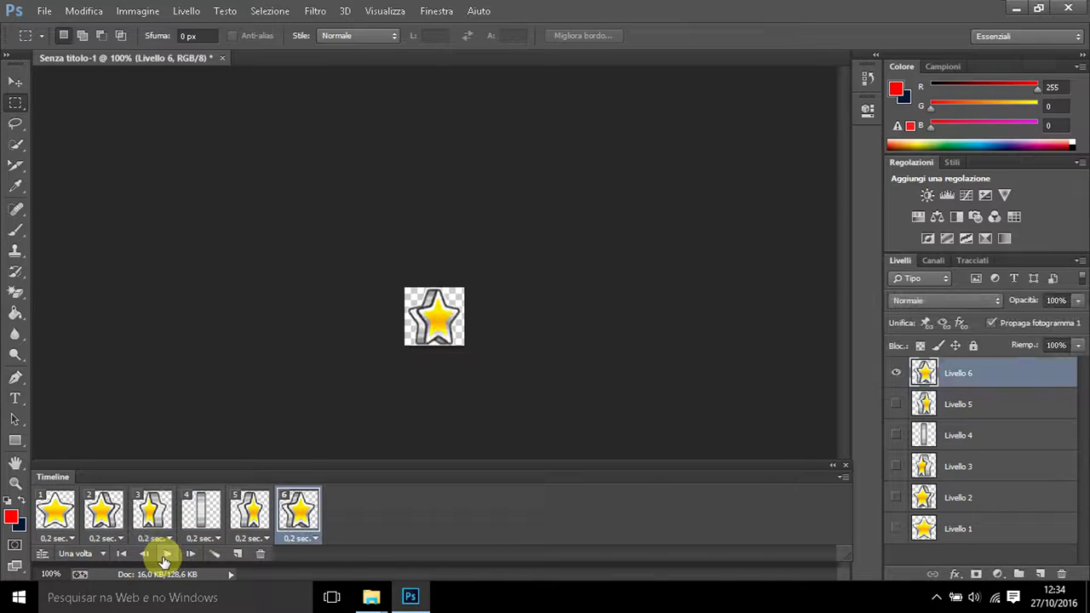
{"action": "left_click", "coordinate": [102, 554]}
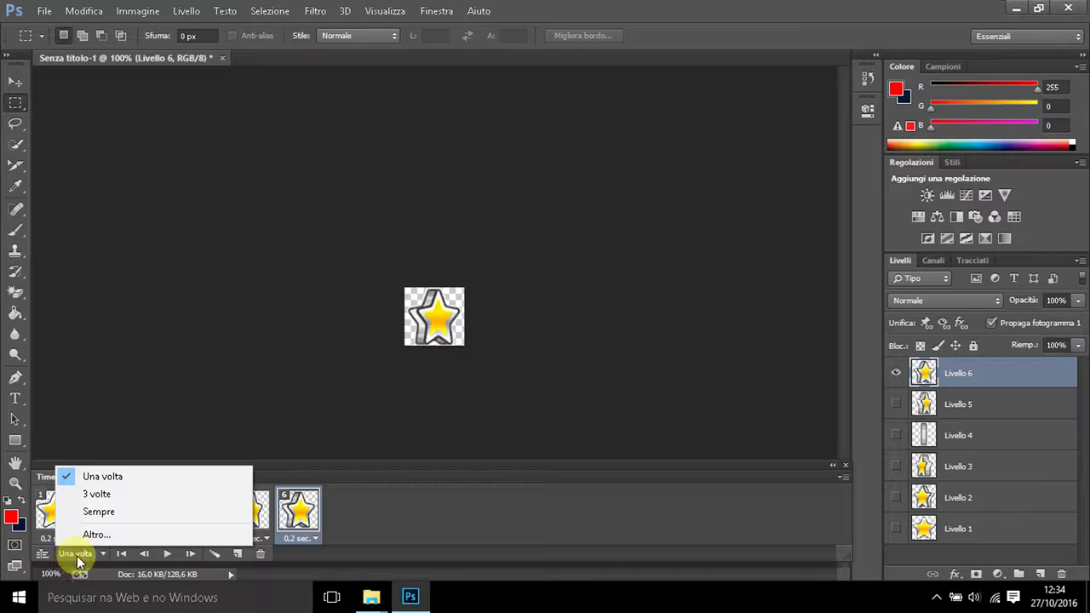
Set the animation to loop forever (Sempre) and play a preview
{"action": "left_click", "coordinate": [94, 512]}
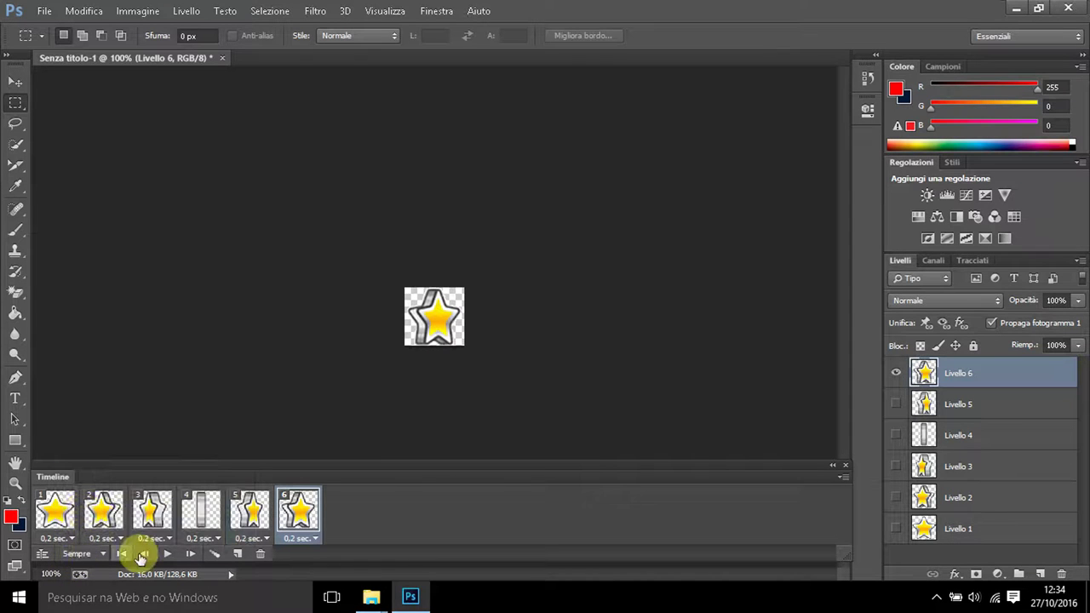
{"action": "left_click", "coordinate": [167, 555]}
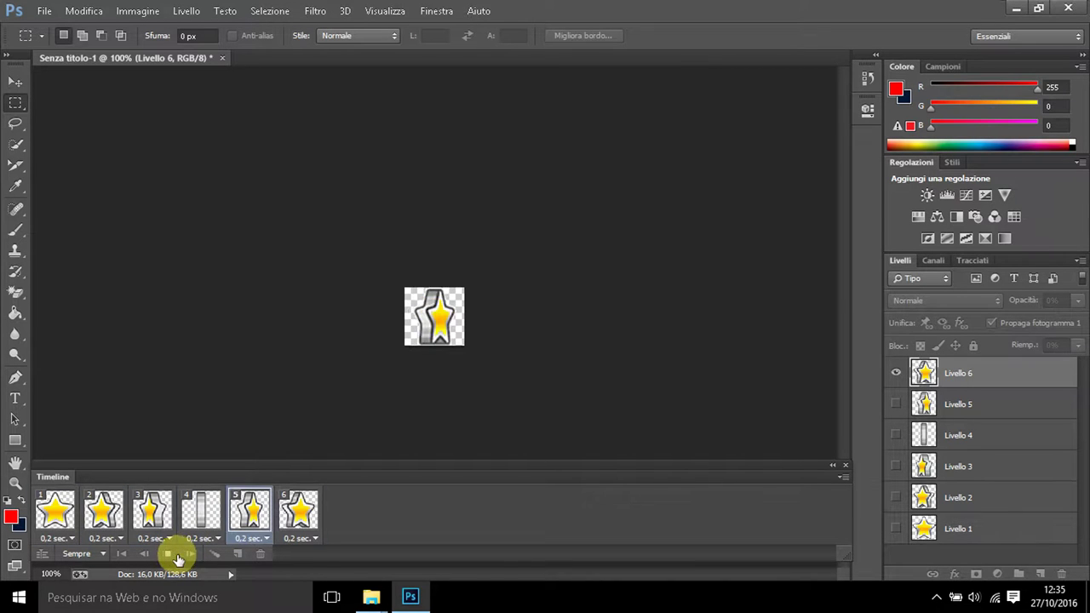
Give frame 4 a 1,0-second delay and preview the animation
{"action": "left_click", "coordinate": [173, 555]}
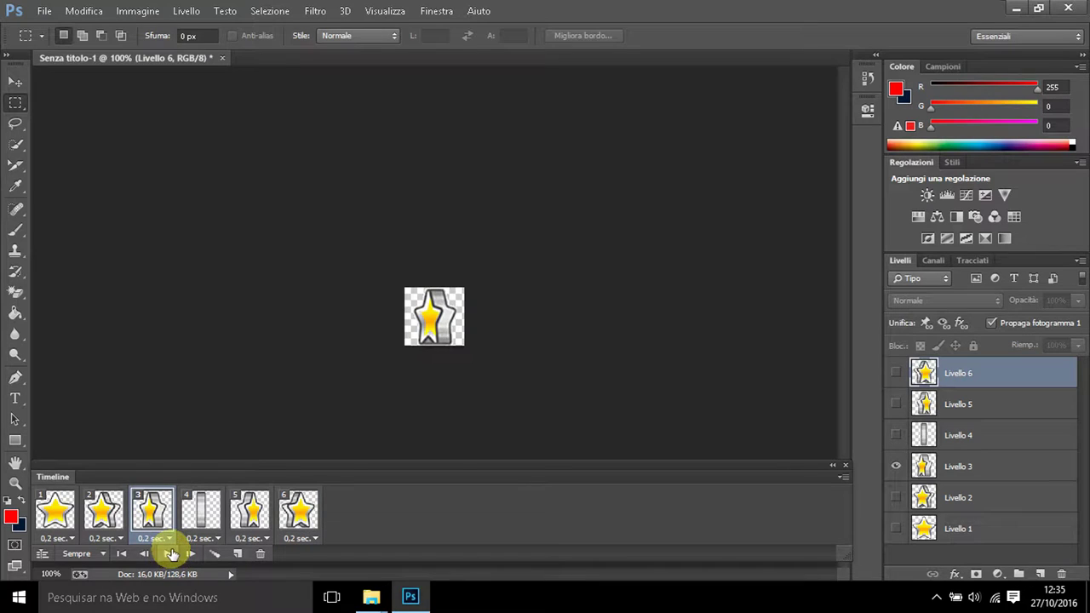
{"action": "left_click", "coordinate": [46, 540]}
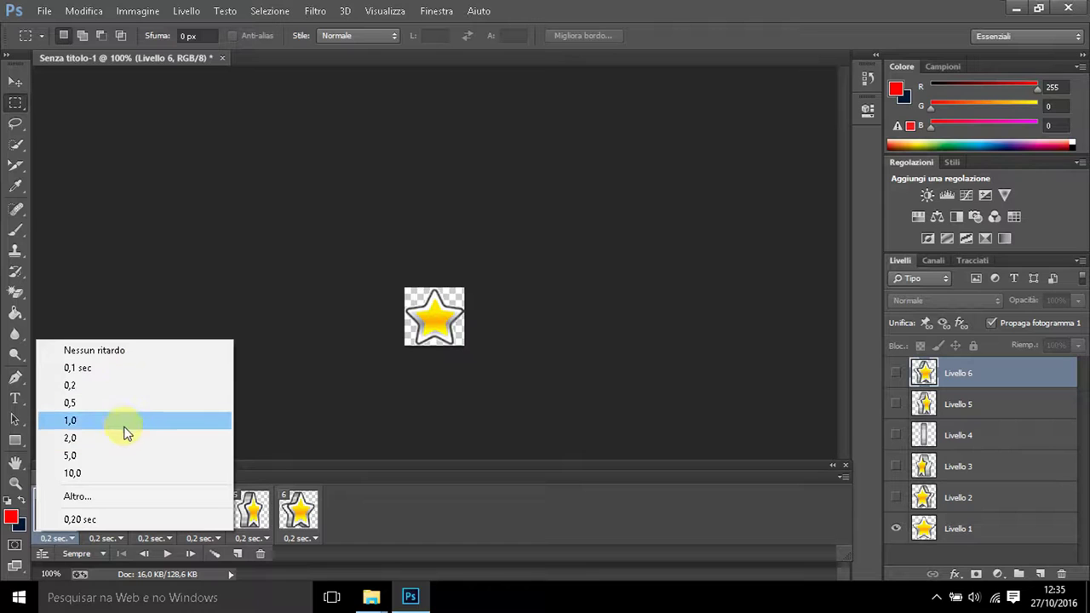
{"action": "left_click", "coordinate": [271, 380]}
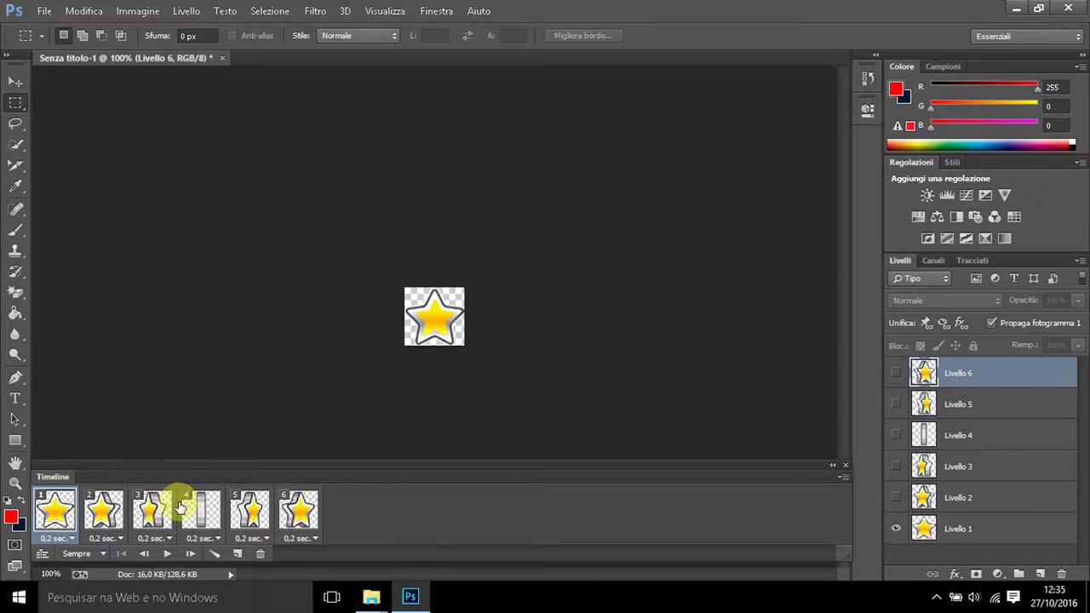
{"action": "left_click", "coordinate": [204, 513]}
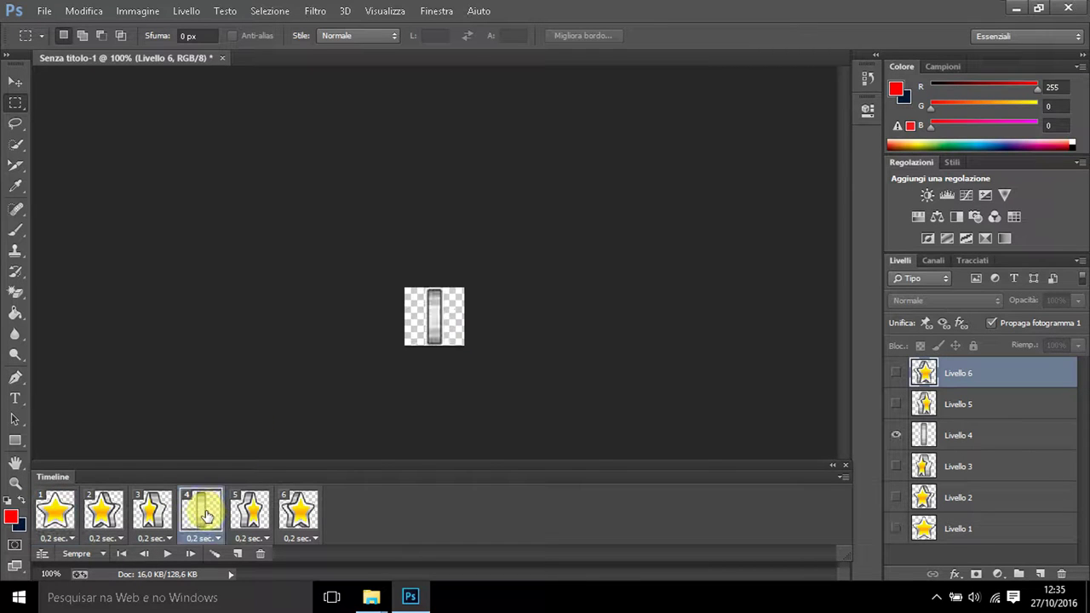
{"action": "left_click", "coordinate": [220, 540]}
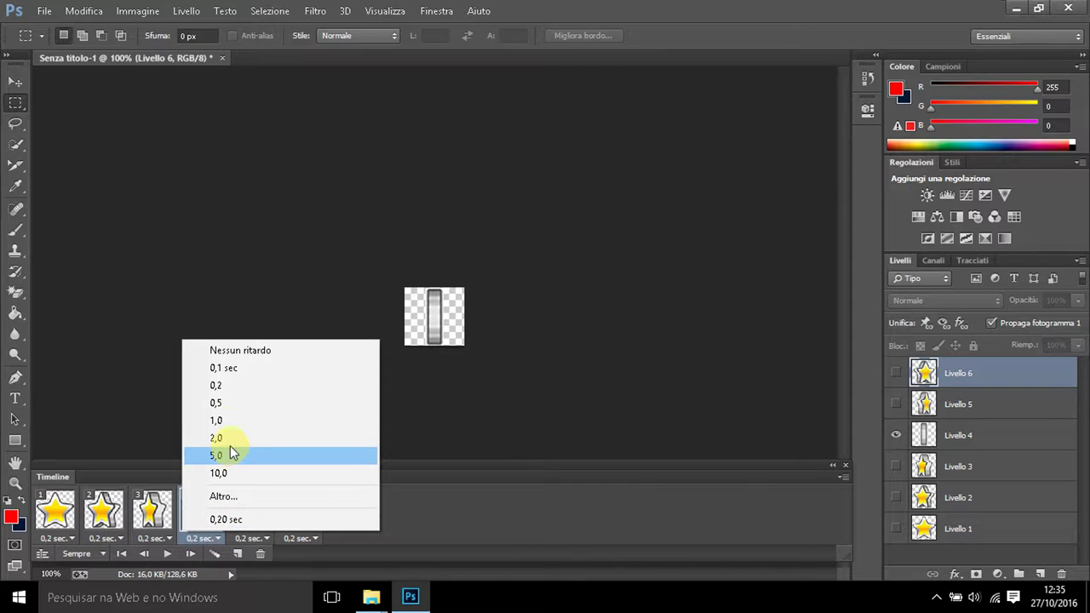
{"action": "left_click", "coordinate": [228, 423]}
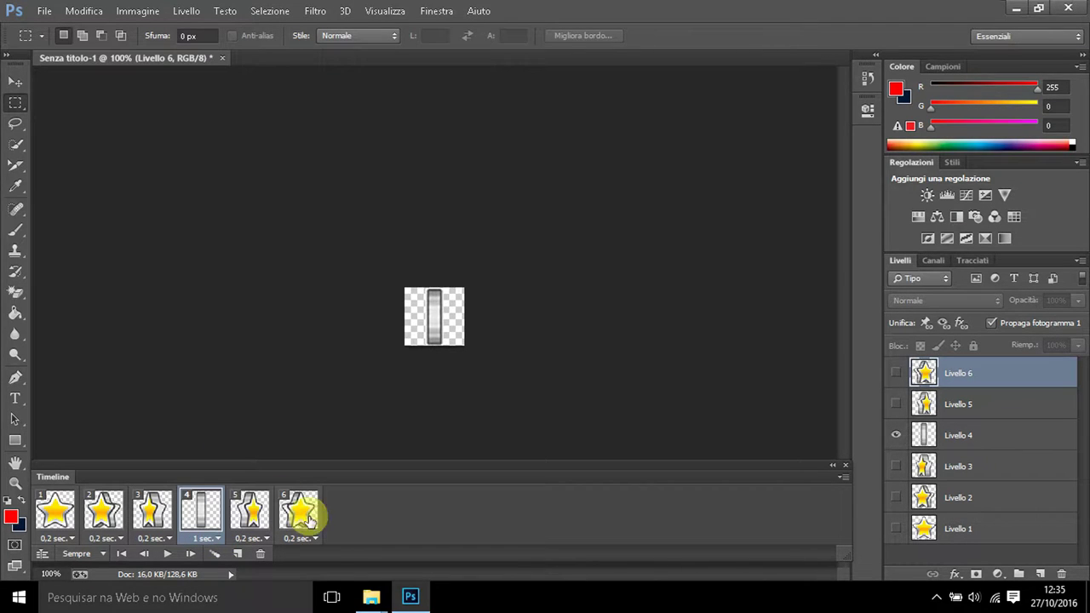
{"action": "left_click", "coordinate": [166, 554]}
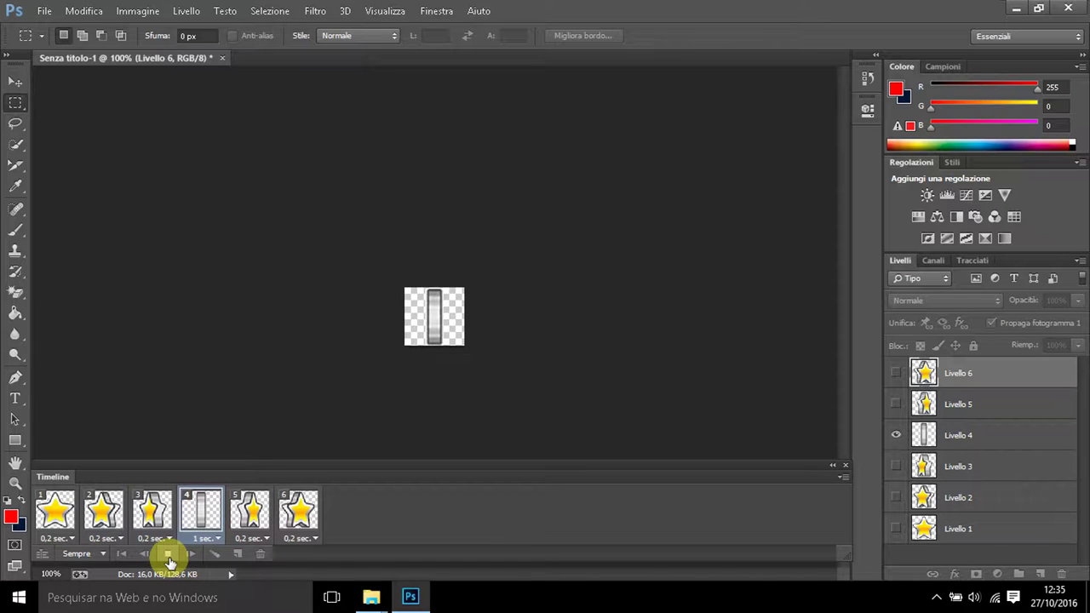
Set frames 1–5 to a 0,5-second delay and preview the retimed animation
{"action": "left_click", "coordinate": [170, 555]}
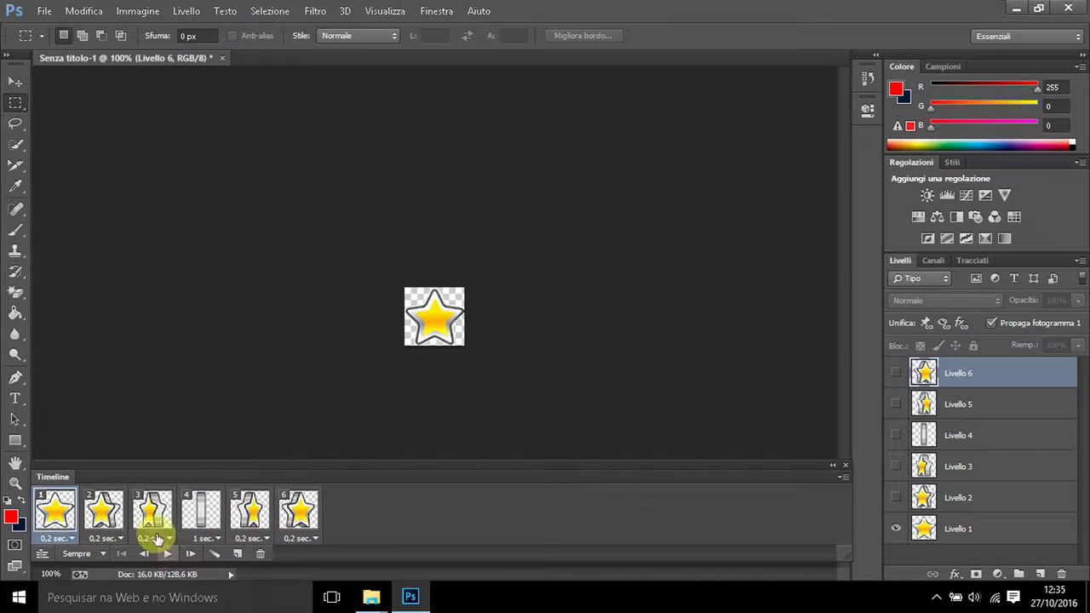
{"action": "left_click", "coordinate": [67, 521]}
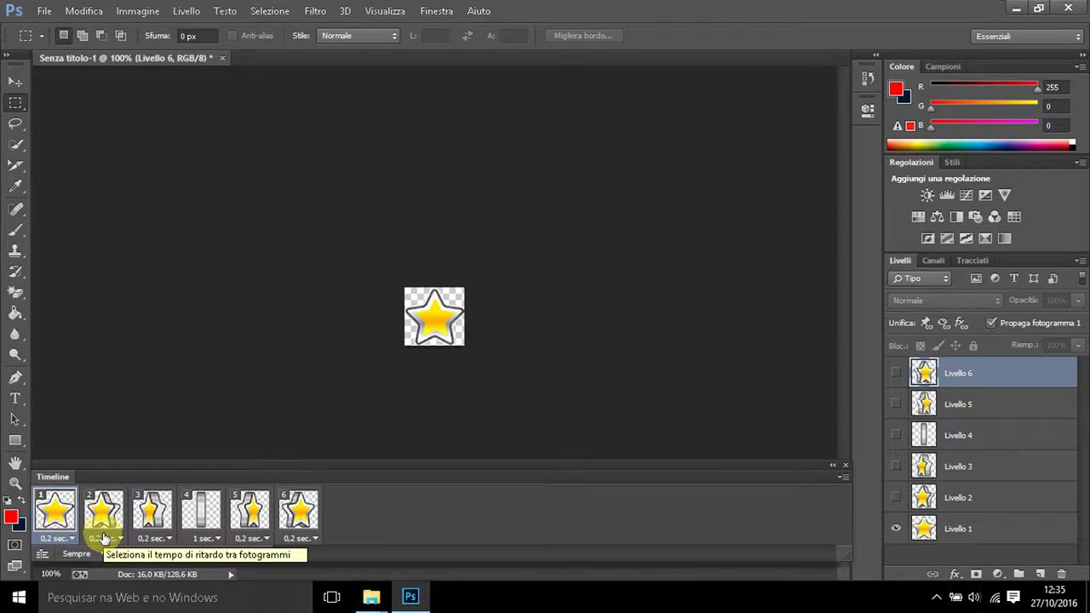
{"action": "left_click", "coordinate": [253, 538], "text": "shift"}
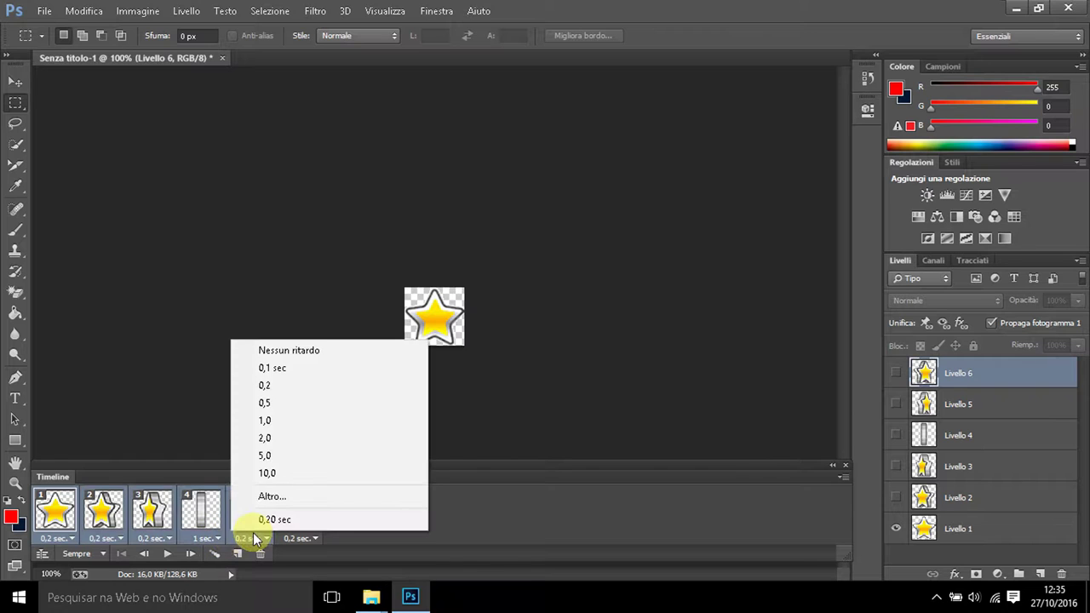
{"action": "left_click", "coordinate": [281, 405]}
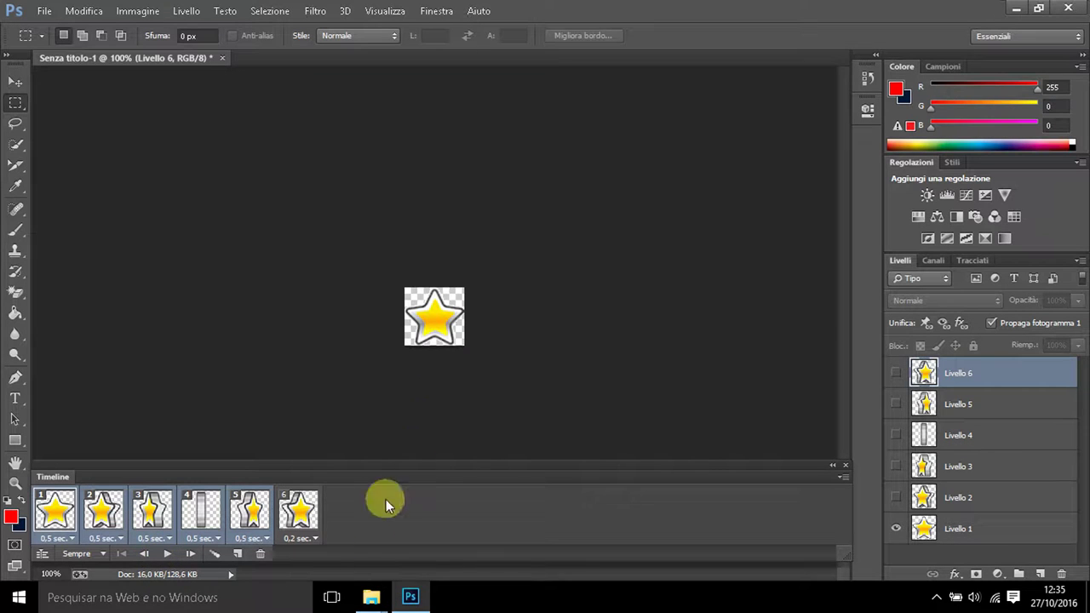
{"action": "left_click", "coordinate": [169, 556]}
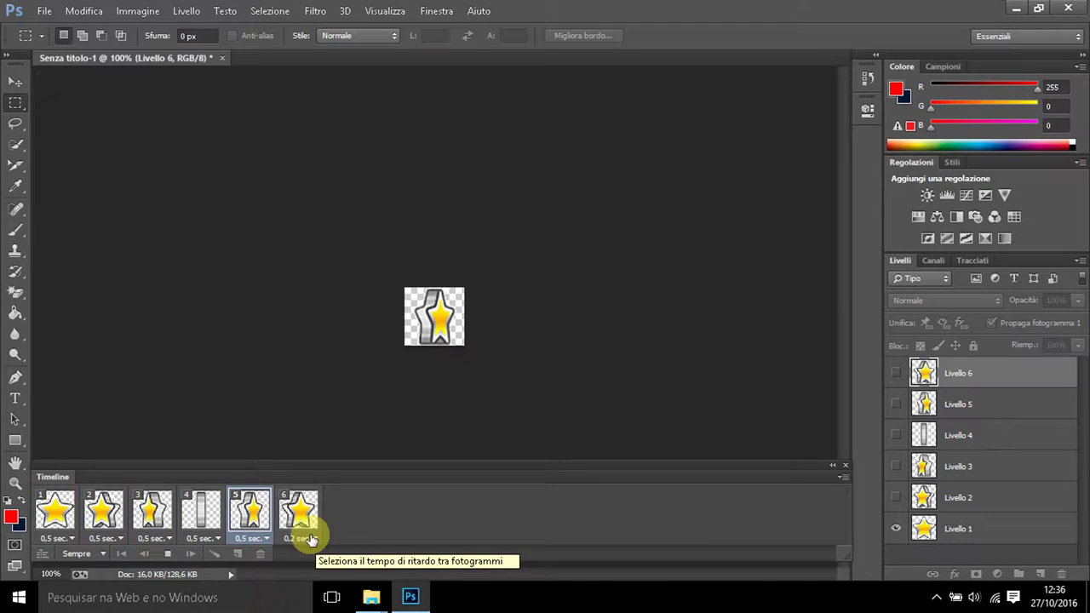
Give all six frames a custom 0.03-second delay
{"action": "left_click", "coordinate": [313, 538]}
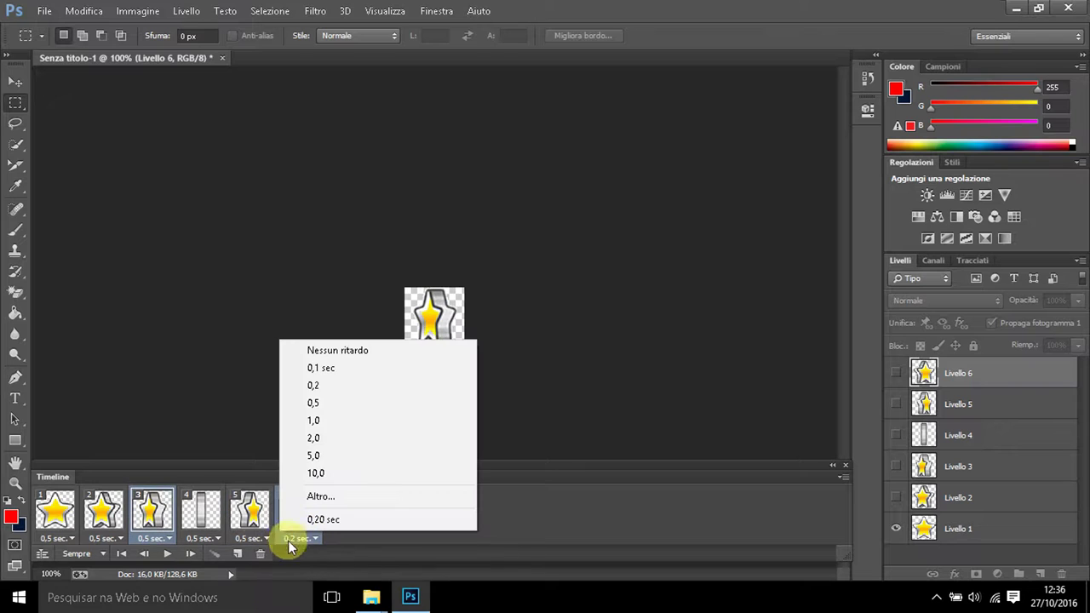
{"action": "left_click", "coordinate": [52, 541]}
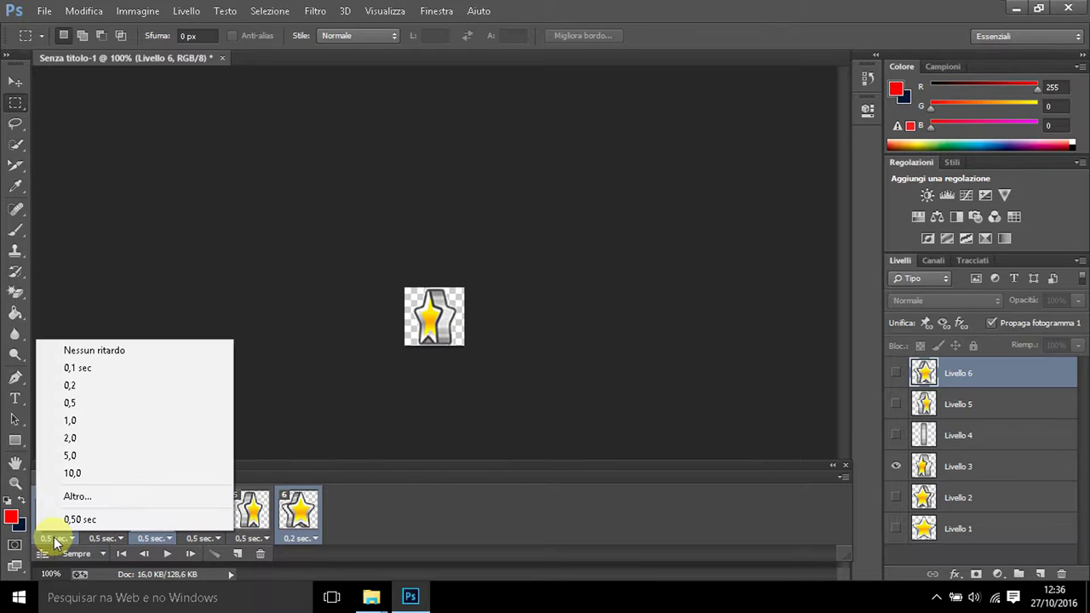
{"action": "left_click", "coordinate": [107, 520]}
{"action": "left_click", "coordinate": [108, 538]}
{"action": "left_click", "coordinate": [209, 537]}
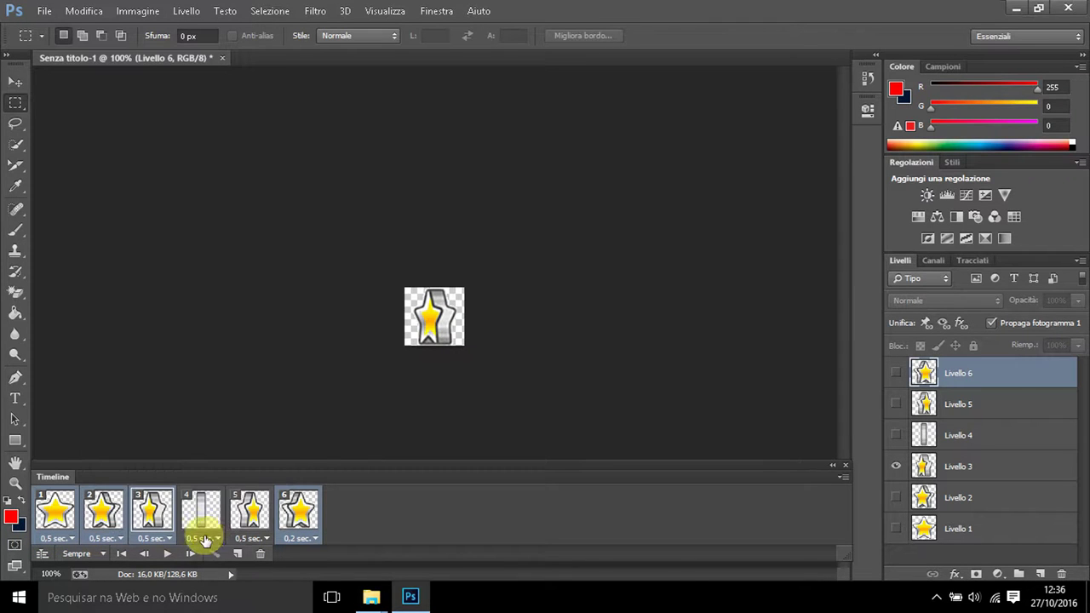
{"action": "left_click", "coordinate": [247, 538]}
{"action": "left_click", "coordinate": [203, 539]}
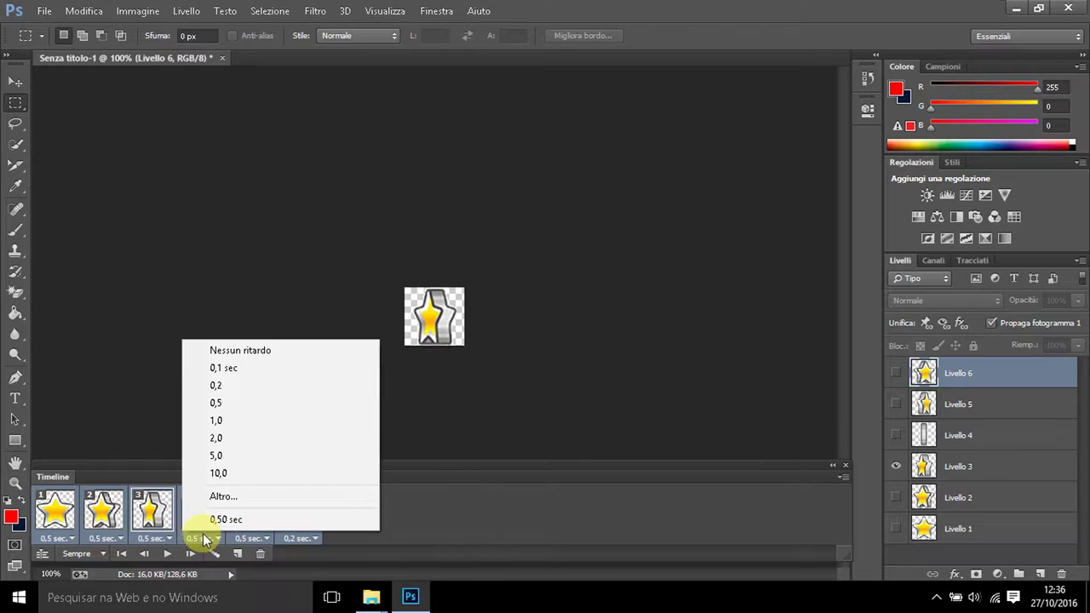
{"action": "left_click", "coordinate": [232, 498]}
{"action": "type", "text": "0,03"}
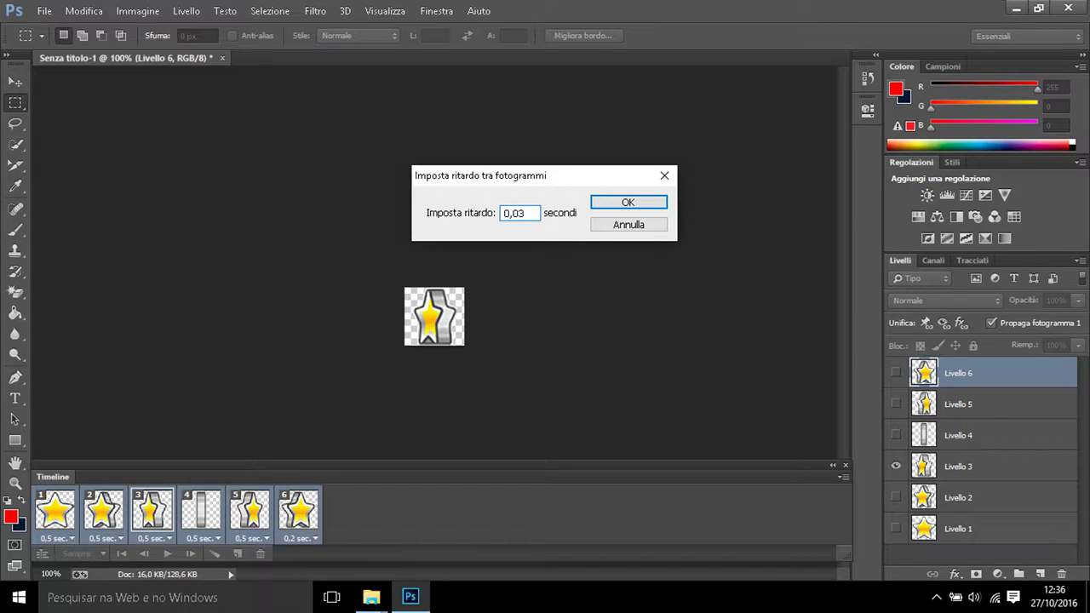
{"action": "left_click", "coordinate": [652, 202]}
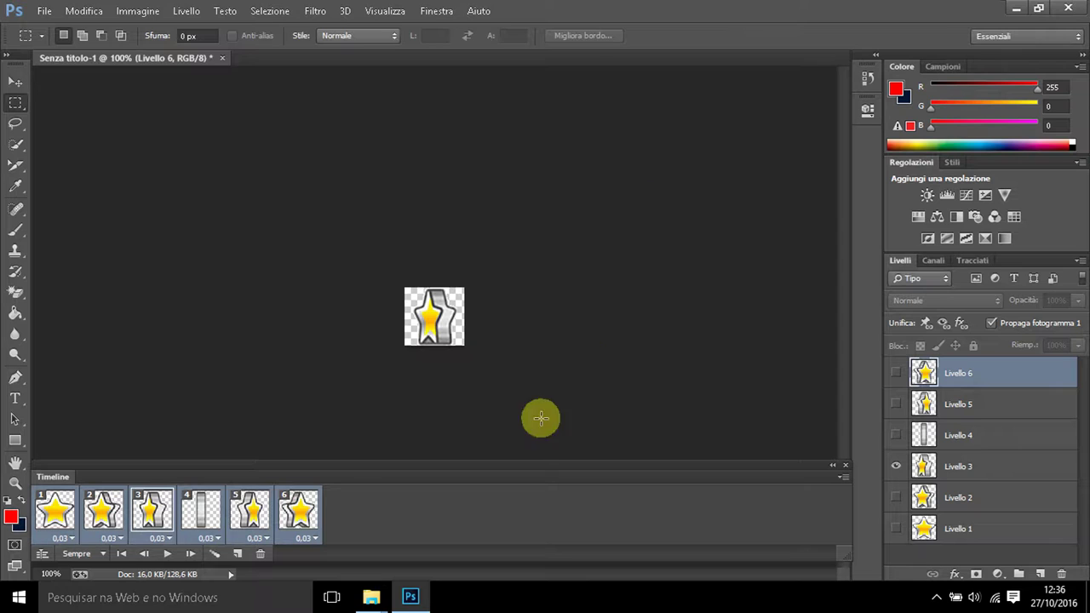
Preview the 0.03-second animation, then choose Save for Web from the File menu
{"action": "left_click", "coordinate": [167, 554]}
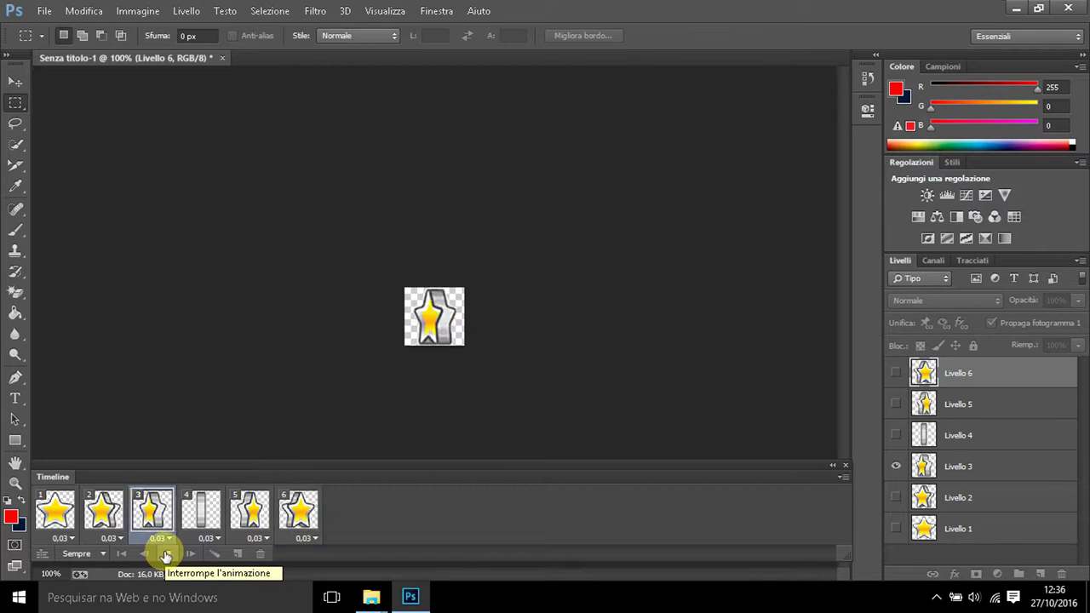
{"action": "left_click", "coordinate": [166, 555]}
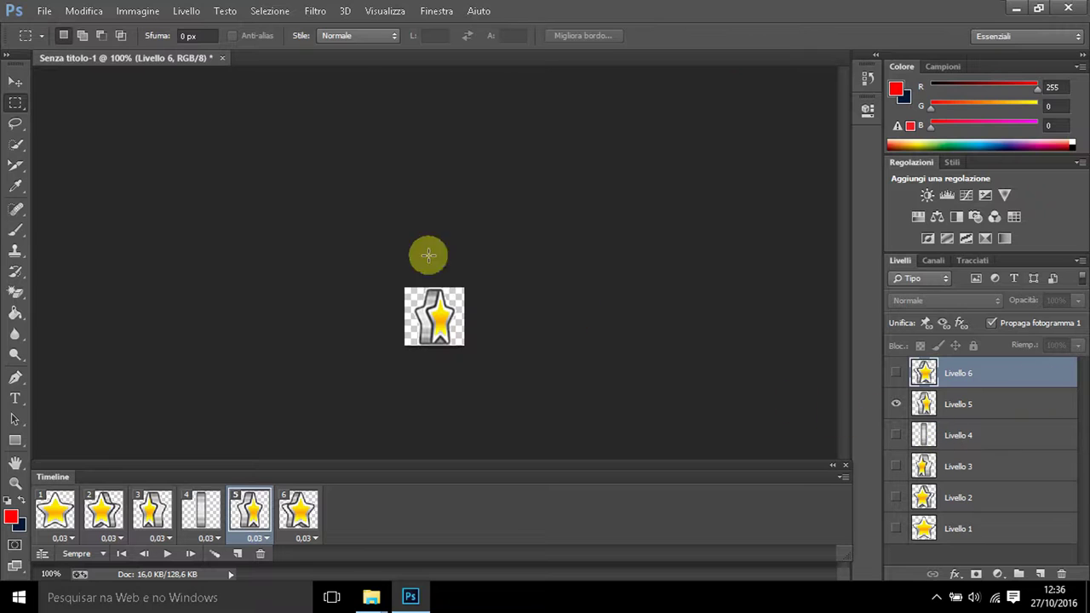
{"action": "left_click", "coordinate": [42, 12]}
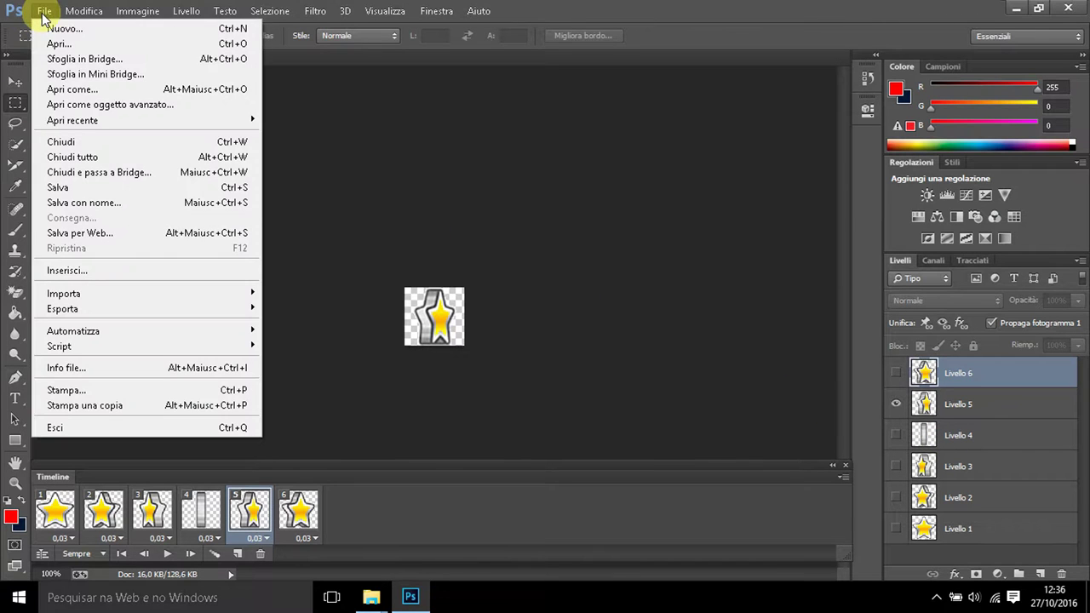
{"action": "left_click", "coordinate": [68, 235]}
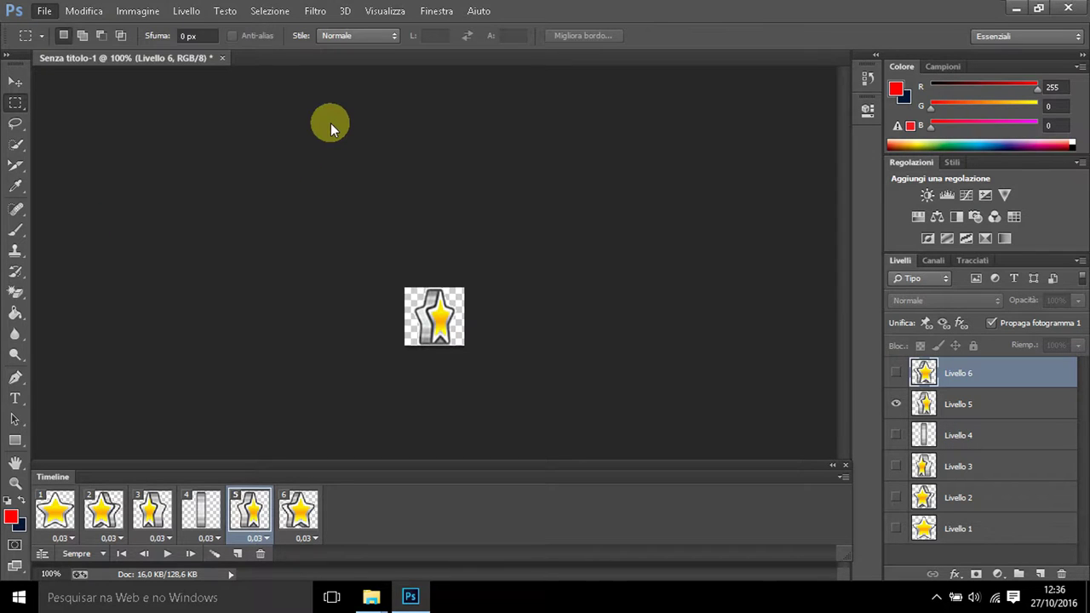
Export via Save for Web as a GIF with the unnamed preset and Bilinear quality
{"action": "key", "text": "ctrl+alt+shift+s"}
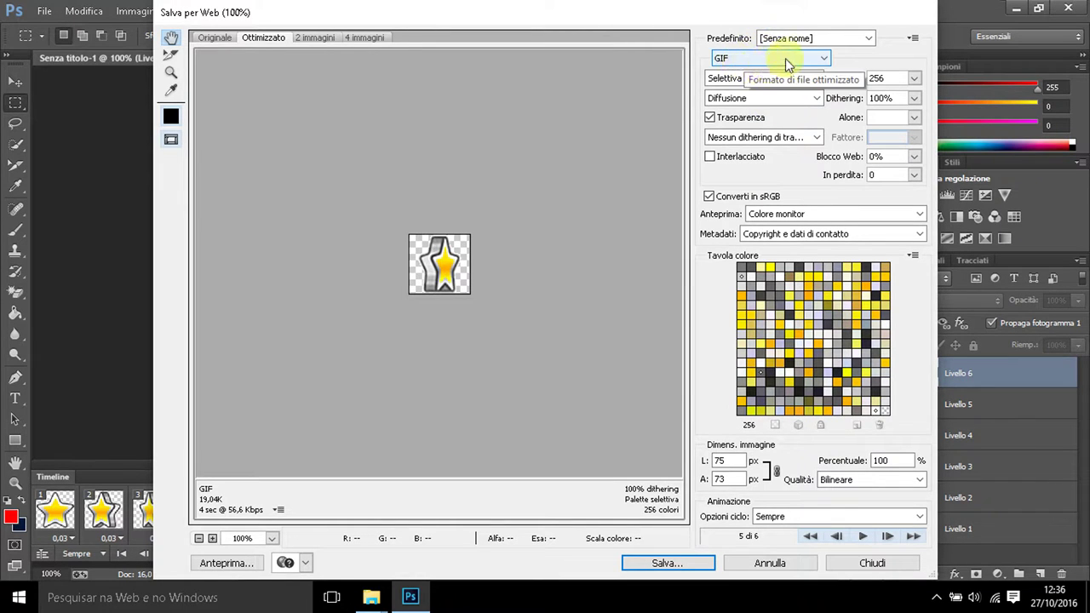
{"action": "left_click", "coordinate": [836, 38]}
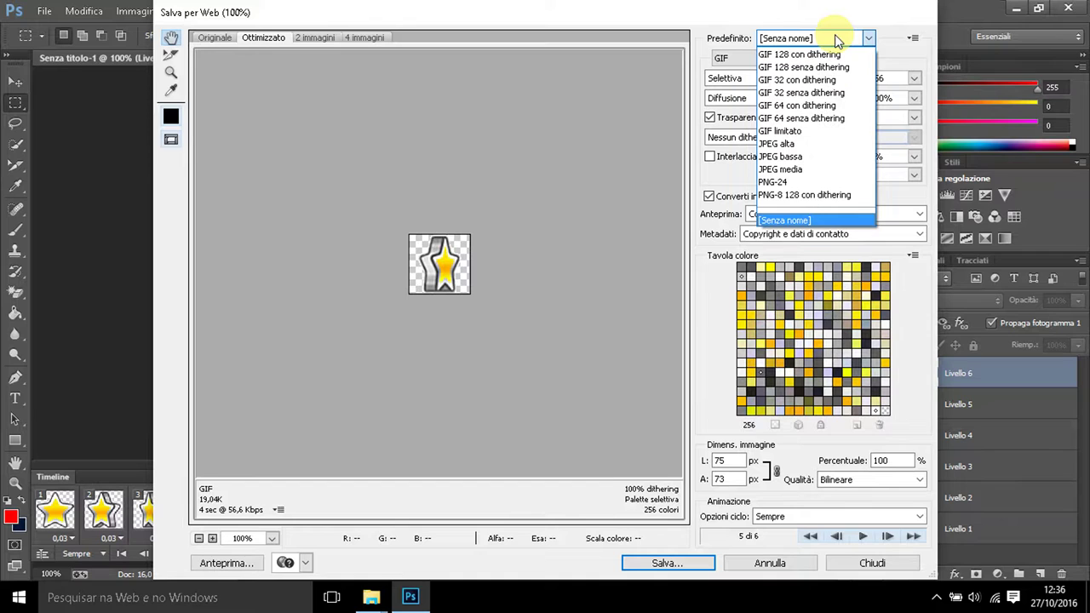
{"action": "left_click", "coordinate": [836, 38]}
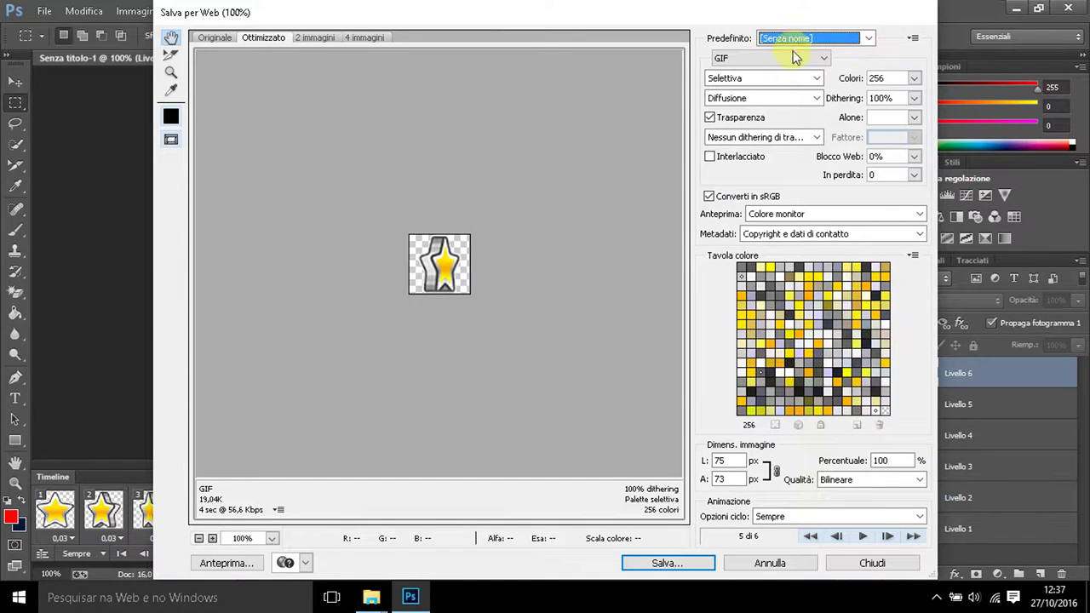
{"action": "left_click", "coordinate": [845, 482]}
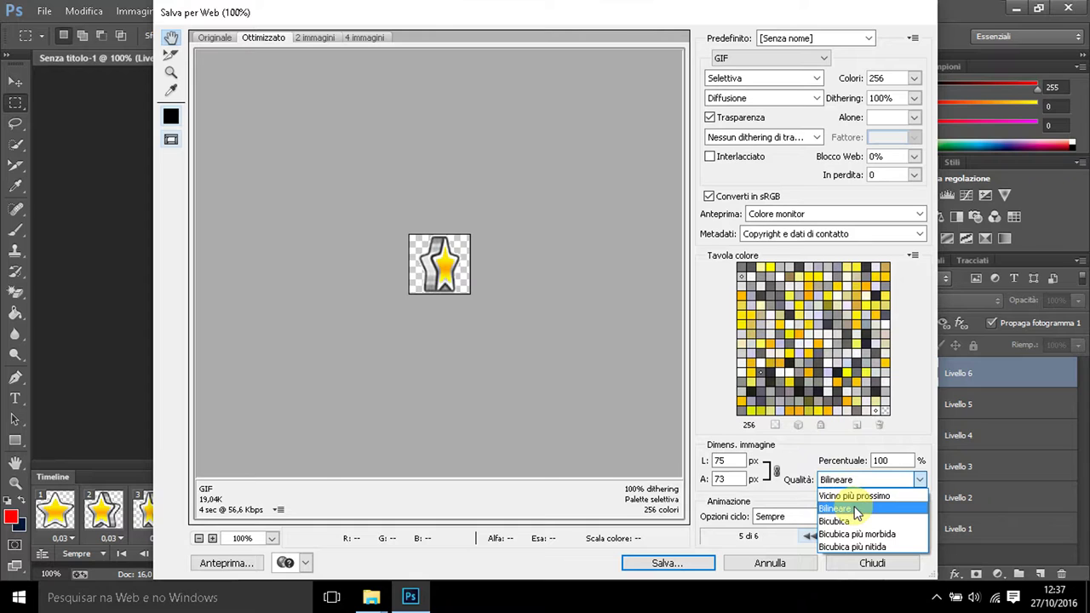
{"action": "left_click", "coordinate": [856, 510]}
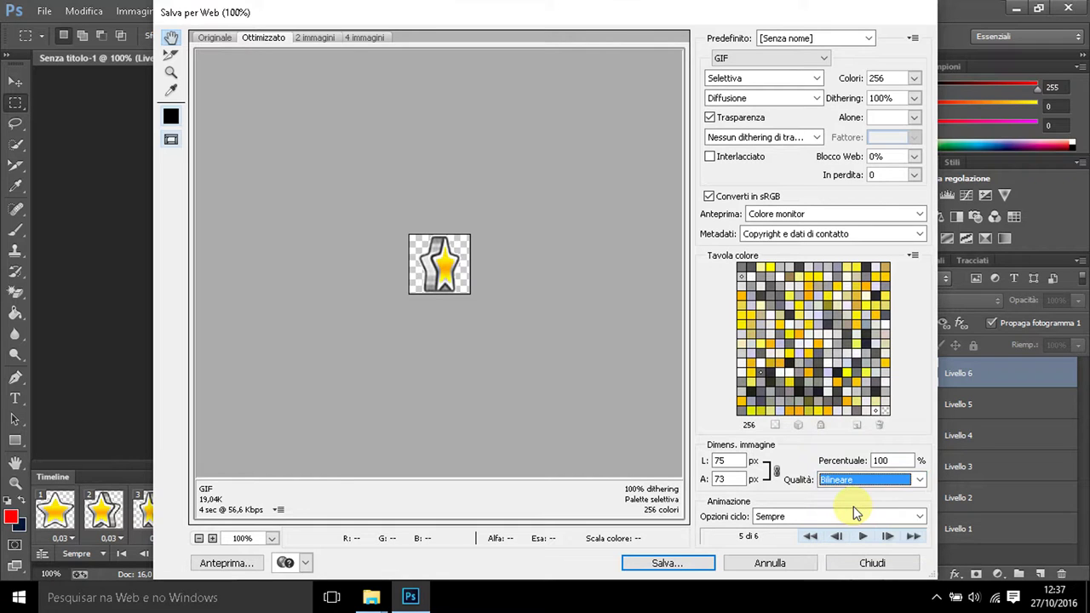
{"action": "left_click", "coordinate": [666, 567]}
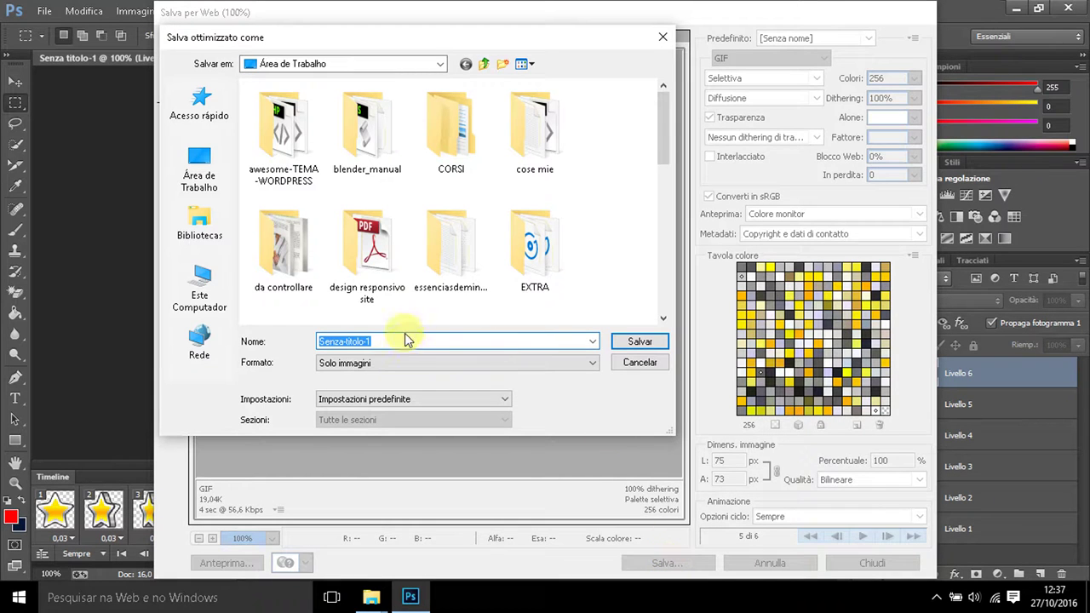
Save the GIF to the Desktop under the name GIF BILINEARE
{"action": "left_click", "coordinate": [394, 341]}
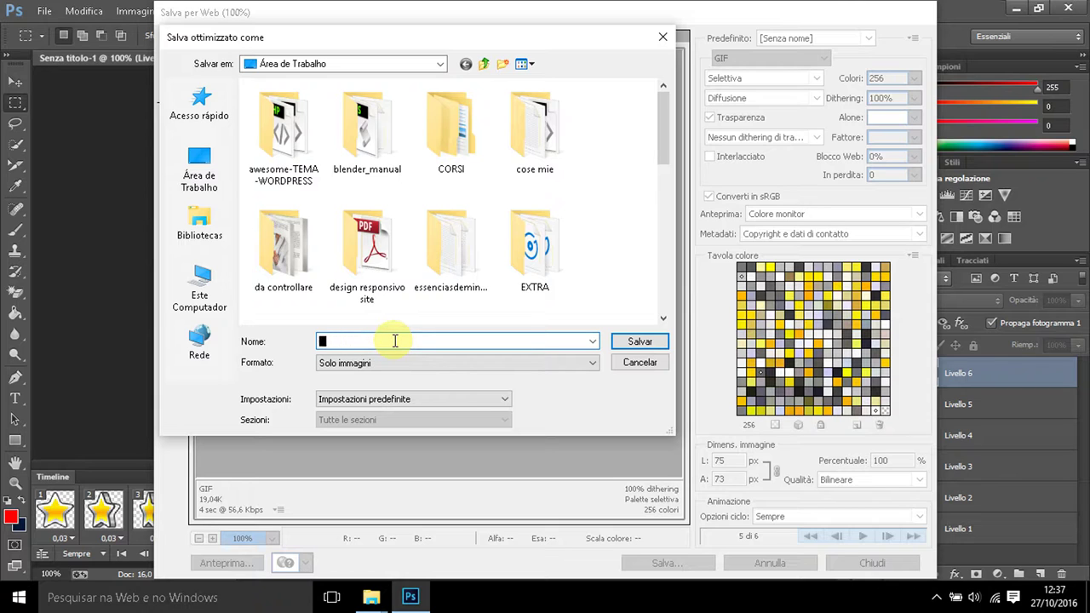
{"action": "type", "text": "GIF BILINEARE"}
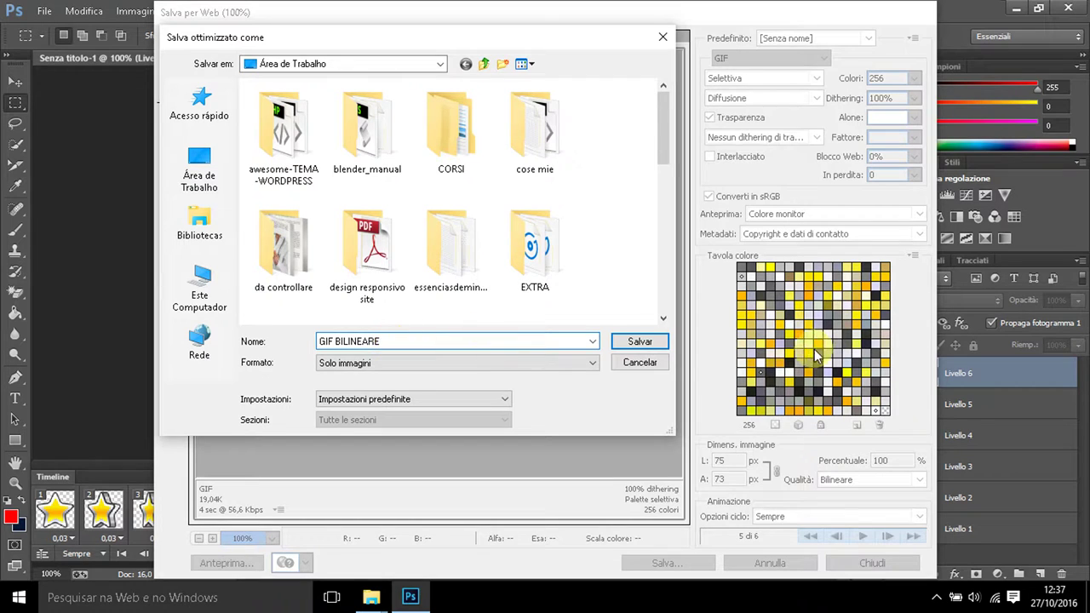
{"action": "left_click", "coordinate": [639, 343]}
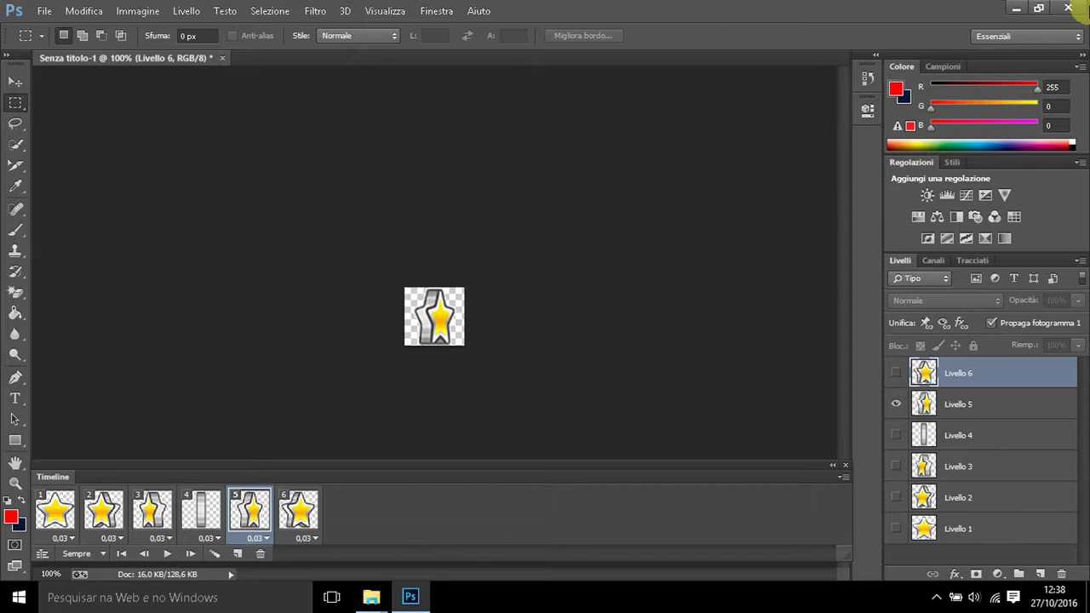
{"action": "left_click", "coordinate": [1015, 12]}
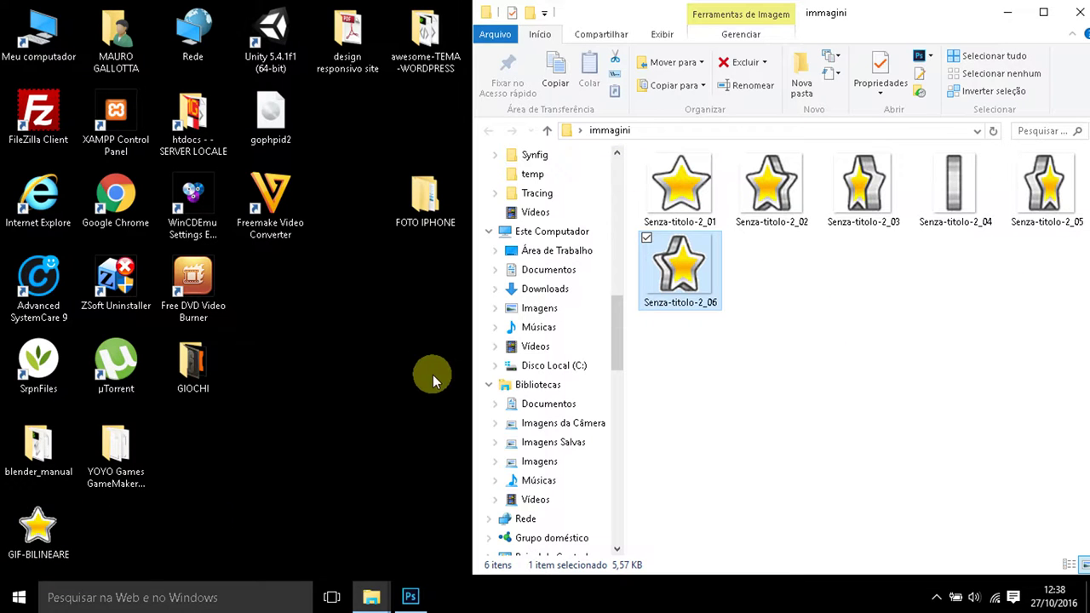
Open GIF-BILINEARE from the desktop in Windows Photos, then return to Photoshop
{"action": "left_click_drag", "start_coordinate": [30, 524], "coordinate": [334, 425]}
{"action": "right_click", "coordinate": [343, 439]}
{"action": "mouse_move", "coordinate": [486, 312]}
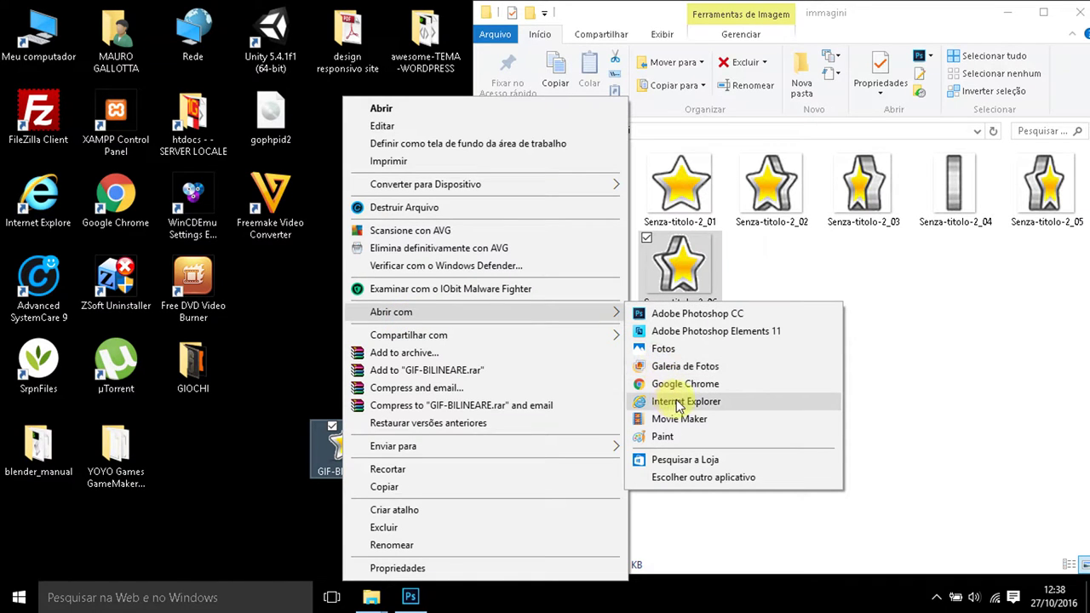
{"action": "left_click", "coordinate": [661, 349]}
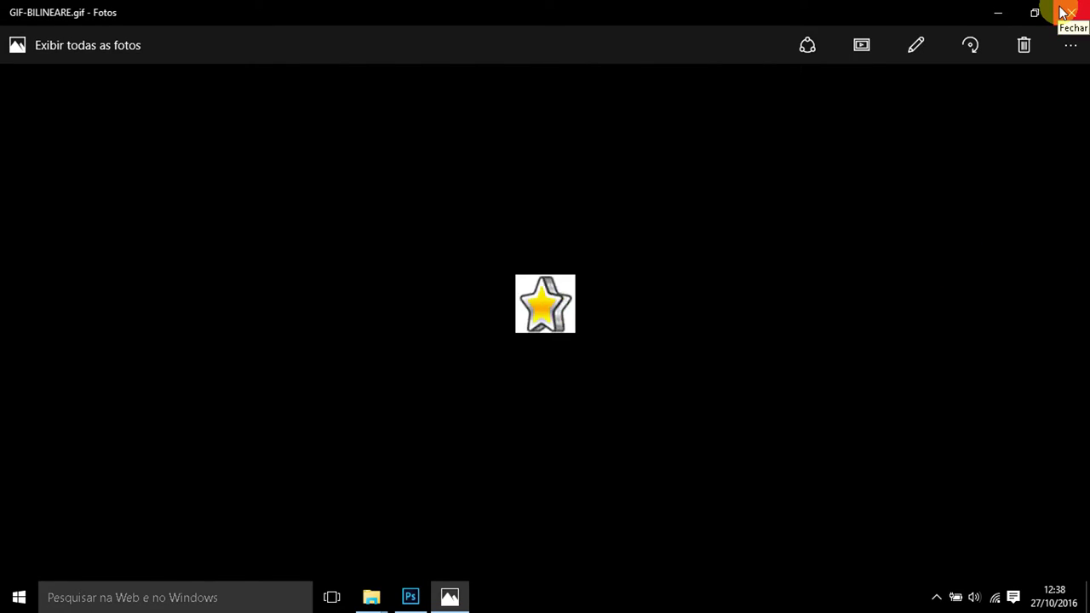
{"action": "left_click", "coordinate": [406, 601]}
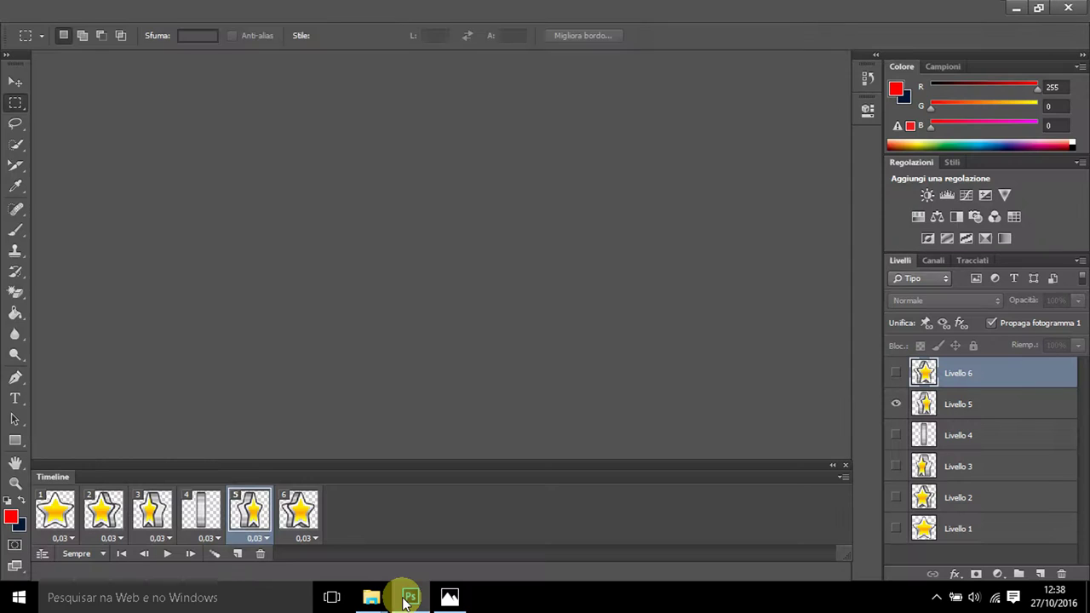
Compare with the Photoshop timeline playback, close Photos and select the GIF-BILINEARE desktop icon
{"action": "left_click", "coordinate": [172, 555]}
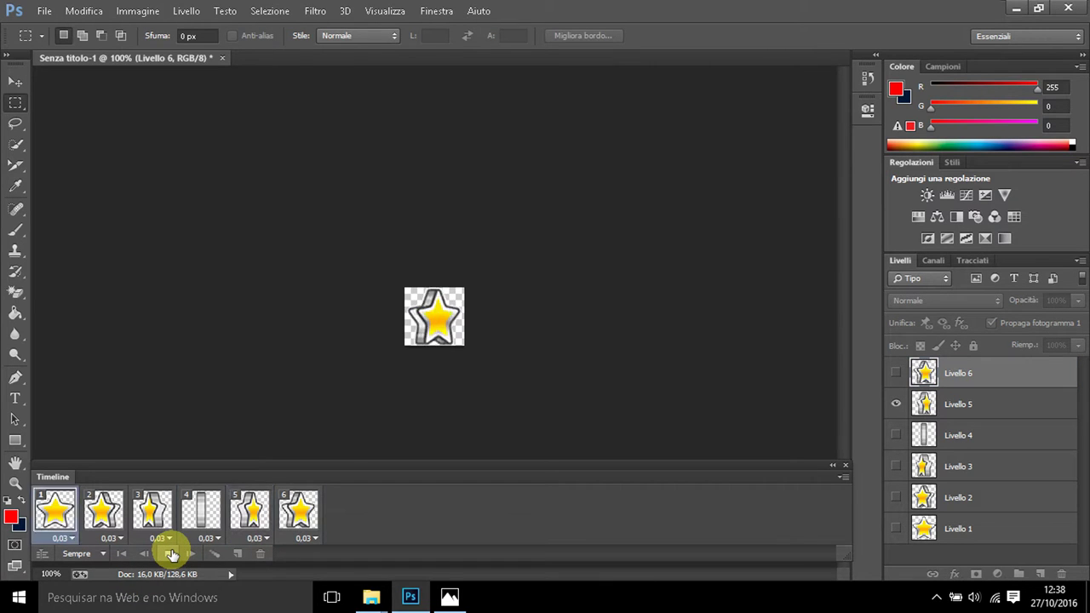
{"action": "left_click", "coordinate": [449, 600]}
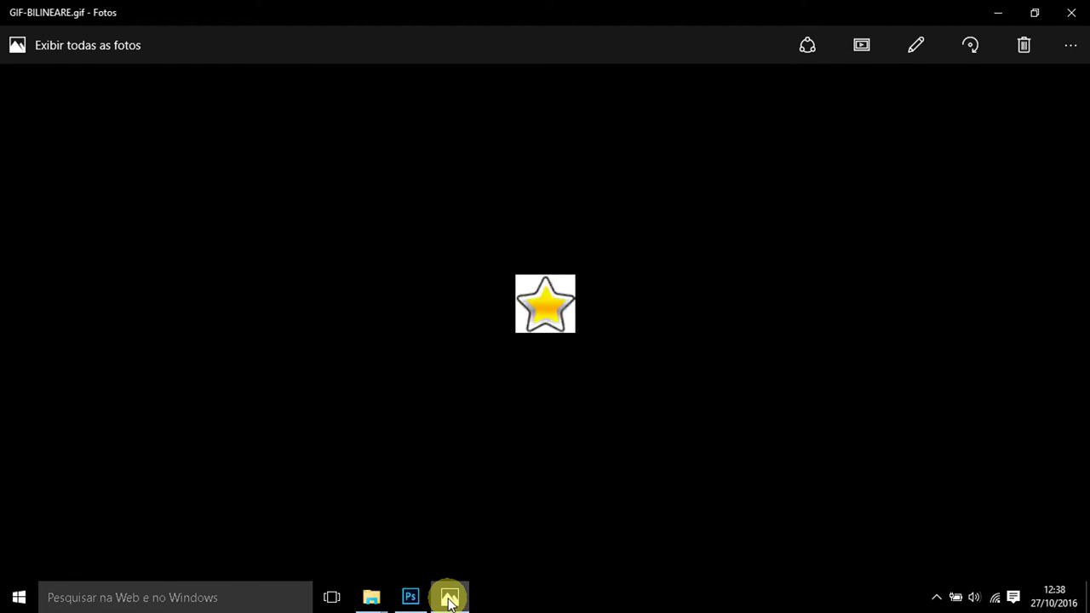
{"action": "mouse_move", "coordinate": [545, 304]}
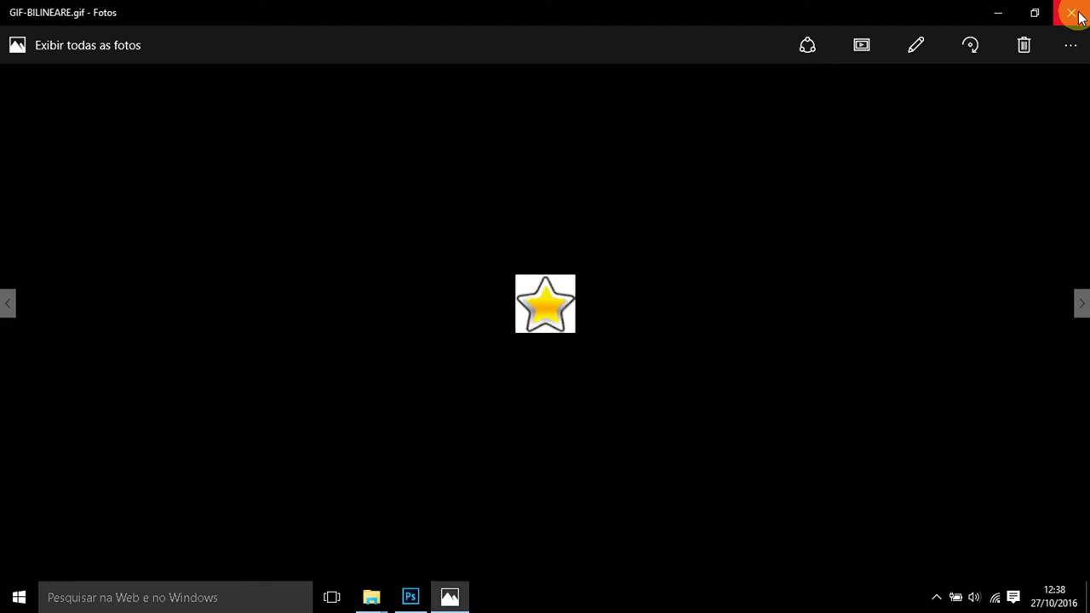
{"action": "left_click", "coordinate": [1071, 11]}
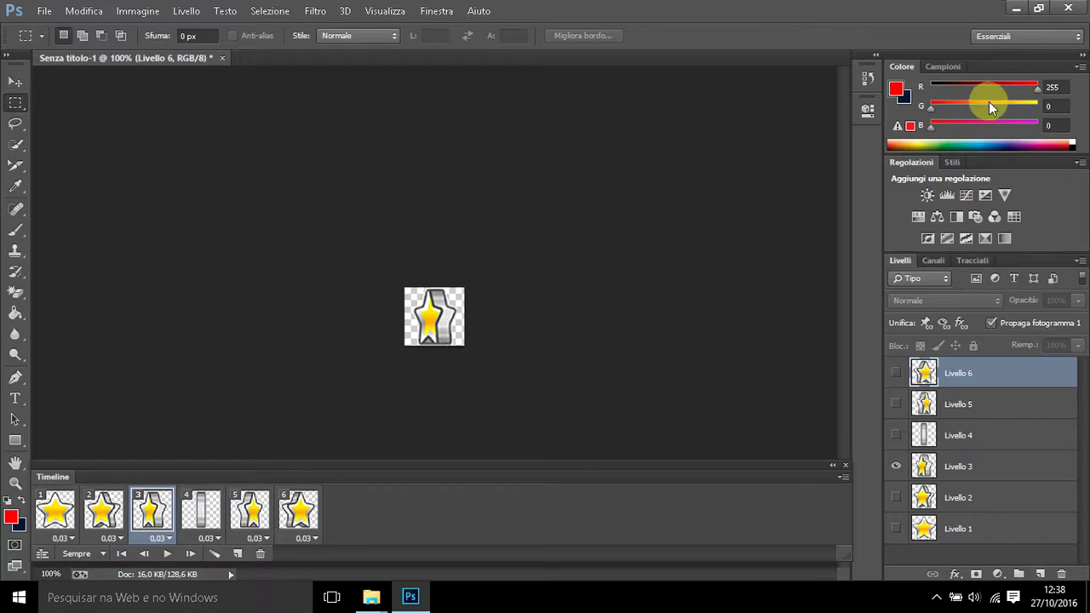
{"action": "left_click", "coordinate": [1011, 10]}
{"action": "left_click", "coordinate": [366, 464]}
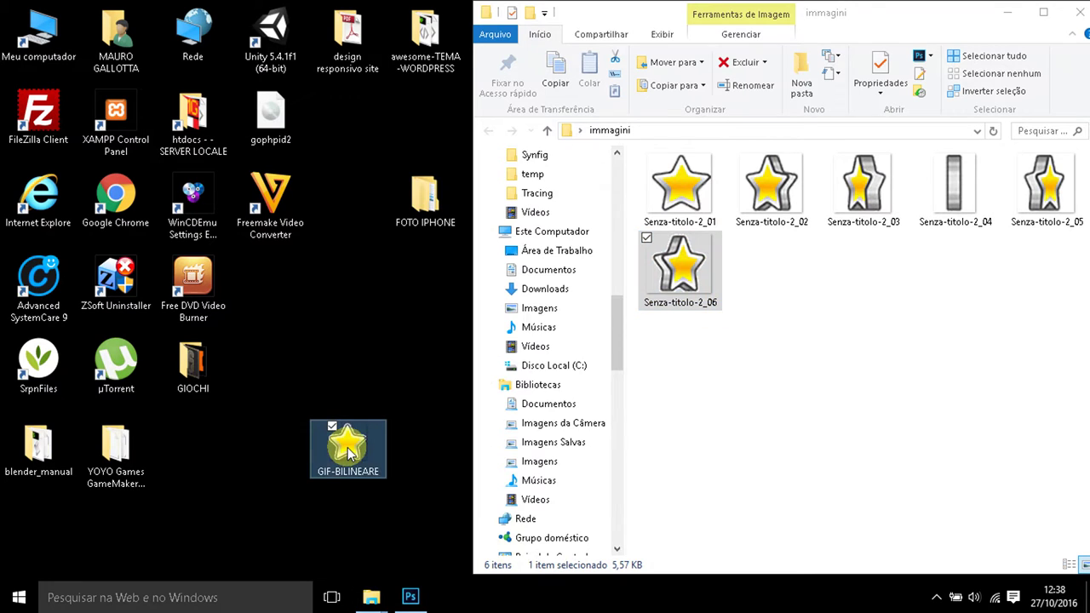
Open GIF-BILINEARE in Google Chrome and compare it against the Photoshop timeline playback
{"action": "right_click", "coordinate": [349, 447]}
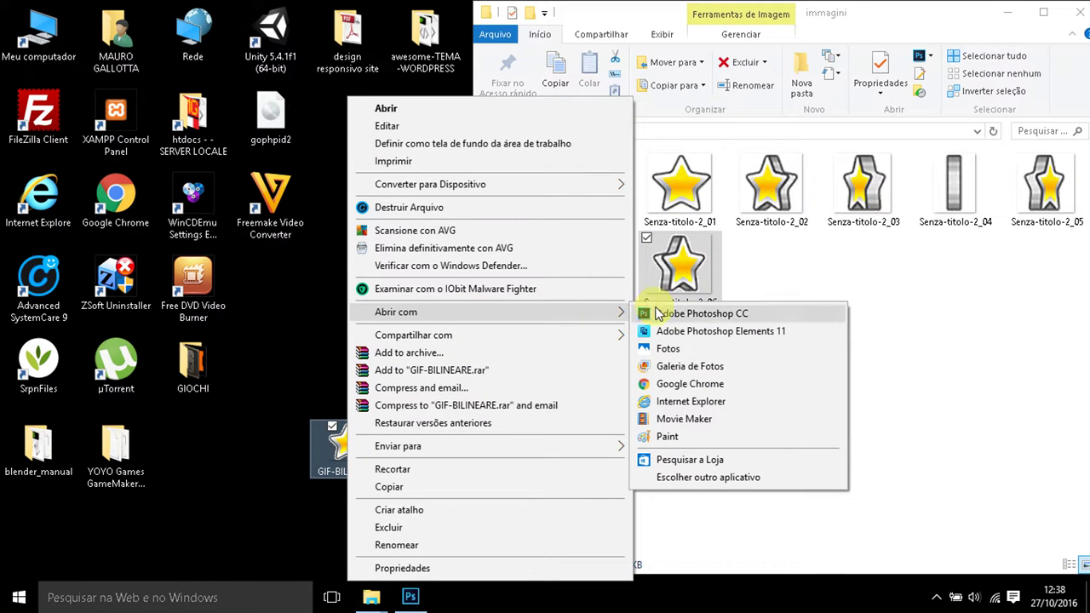
{"action": "left_click", "coordinate": [678, 387]}
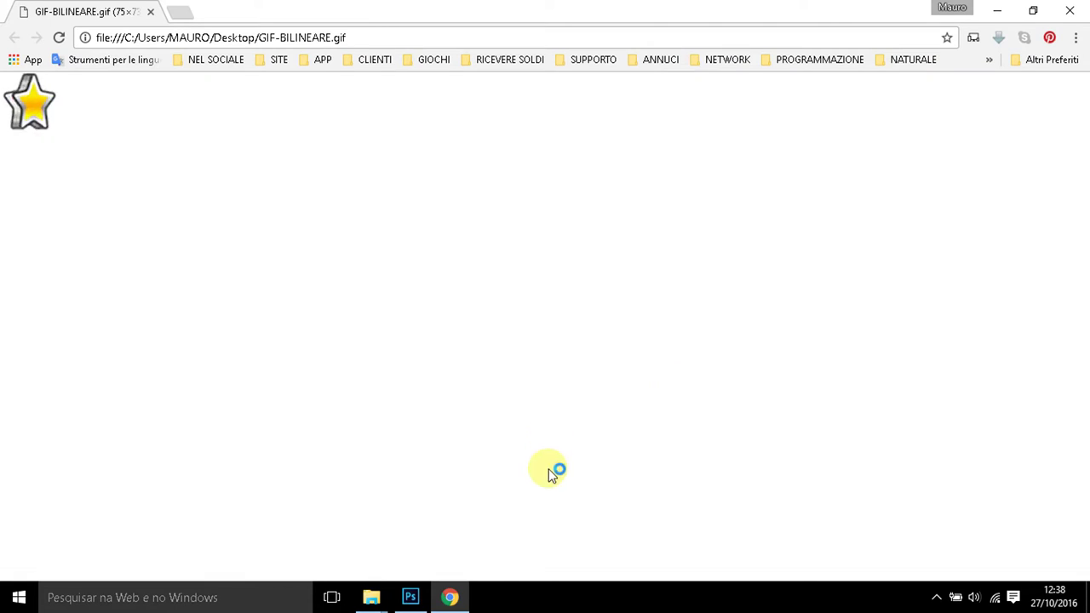
{"action": "left_click", "coordinate": [411, 597]}
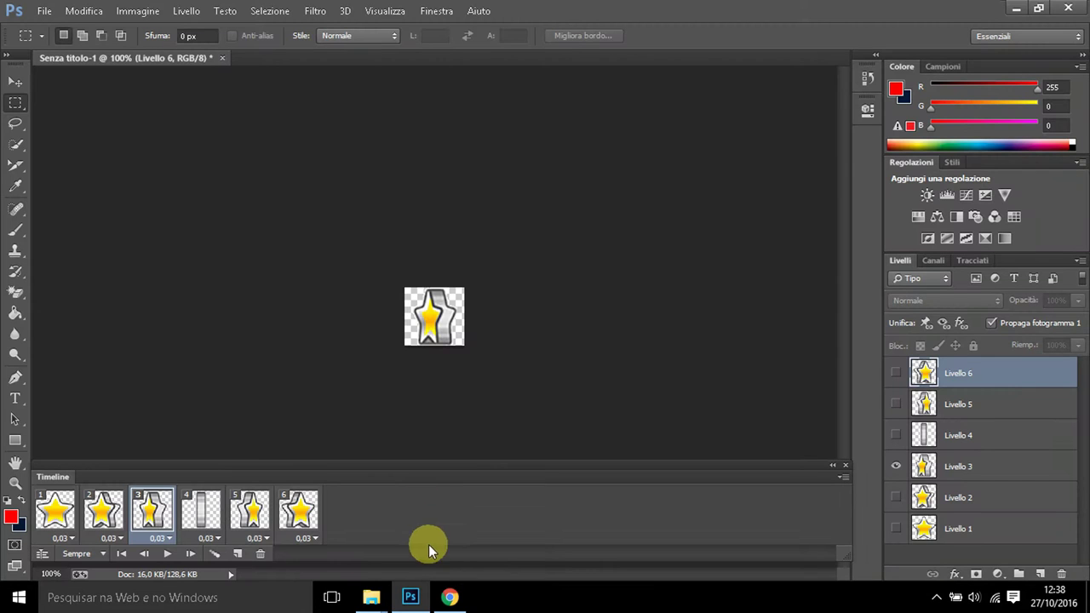
{"action": "left_click", "coordinate": [168, 554]}
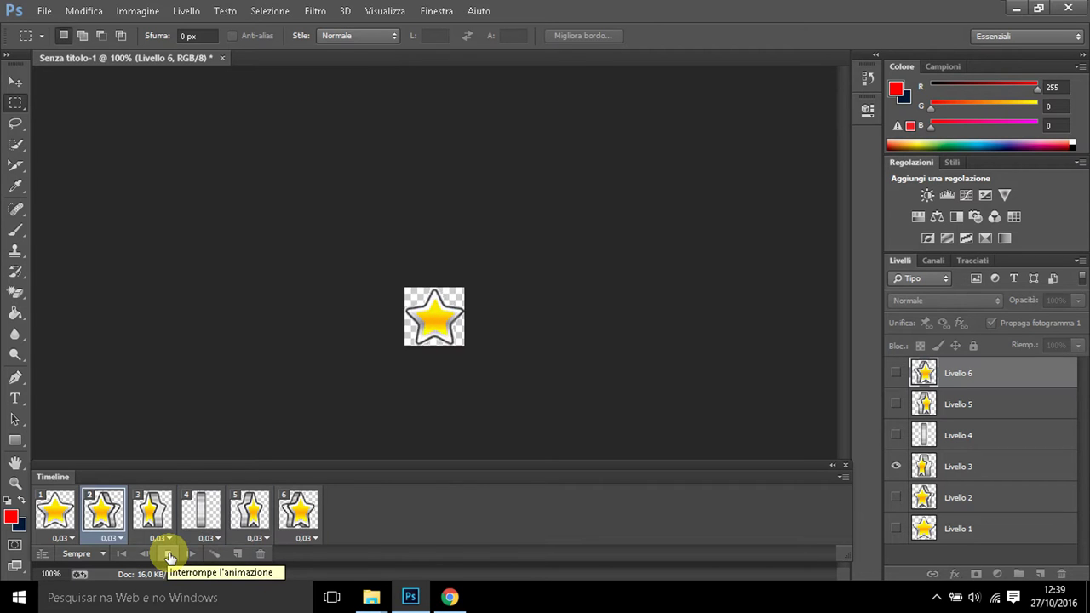
{"action": "left_click", "coordinate": [169, 555]}
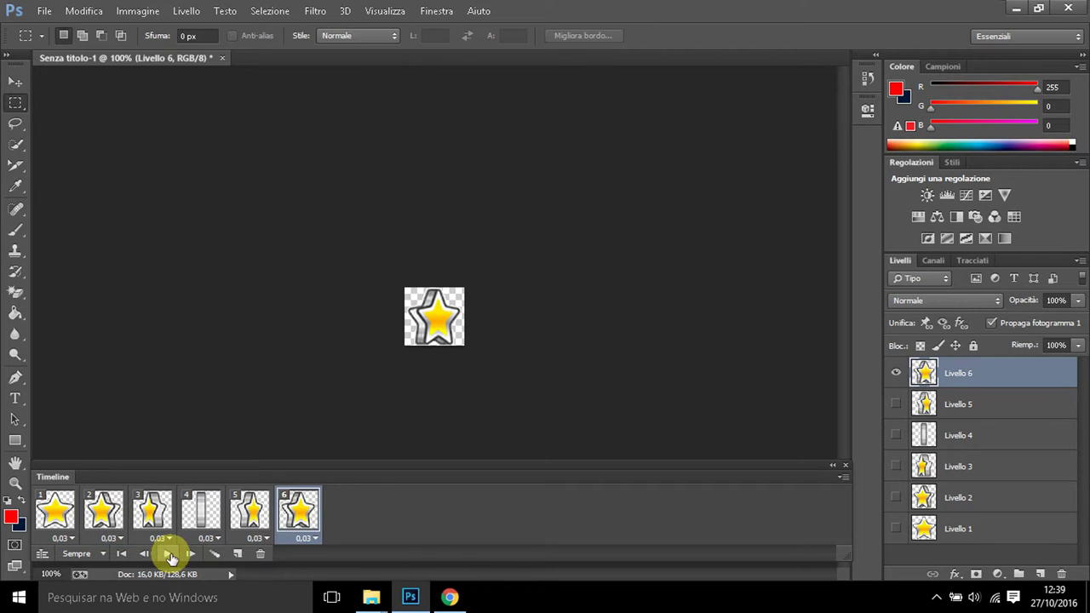
{"action": "left_click", "coordinate": [1020, 9]}
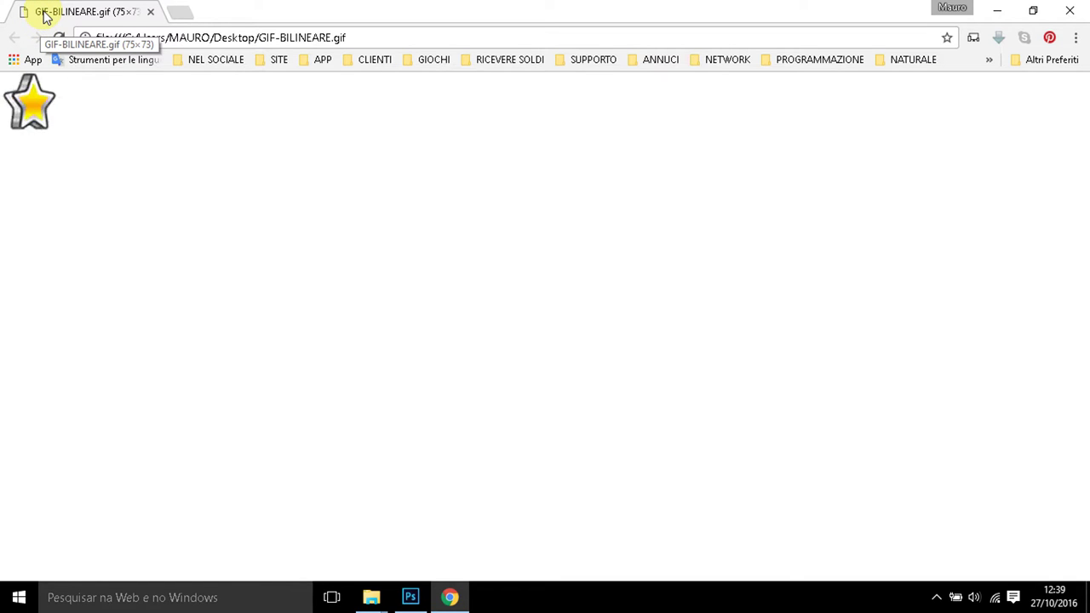
{"action": "left_click", "coordinate": [419, 597]}
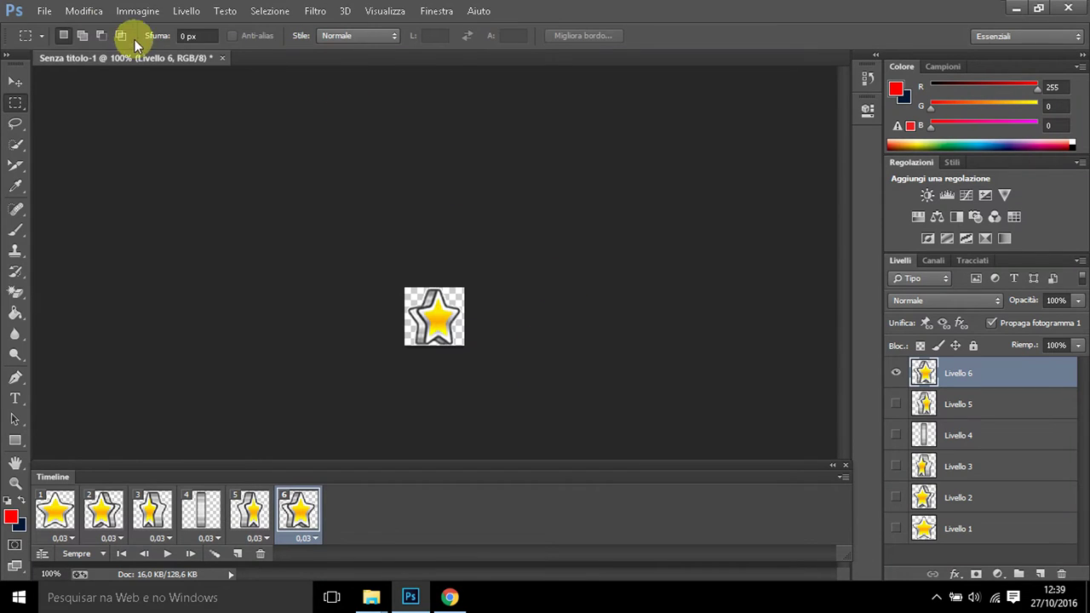
Export a second GIF with Bicubica quality, saved to the Desktop as BICUBICA
{"action": "left_click", "coordinate": [44, 10]}
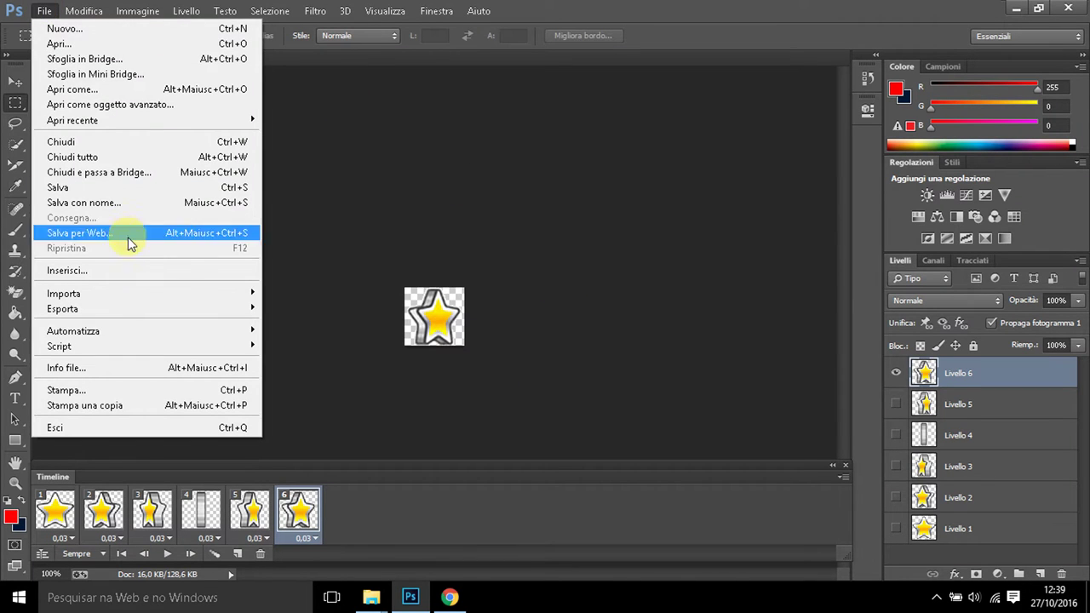
{"action": "left_click", "coordinate": [106, 234]}
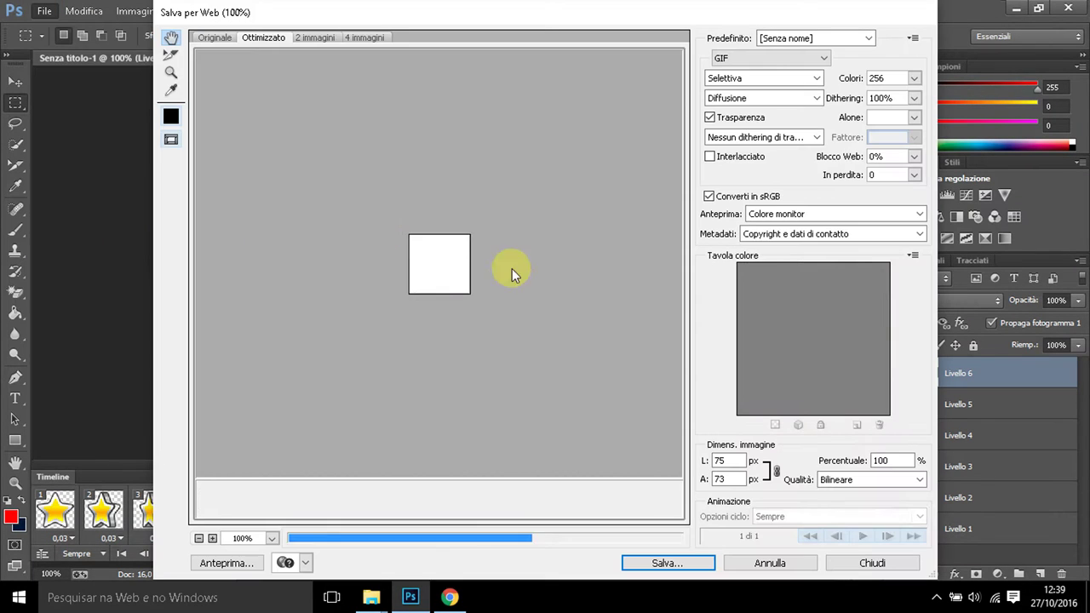
{"action": "left_click", "coordinate": [918, 480]}
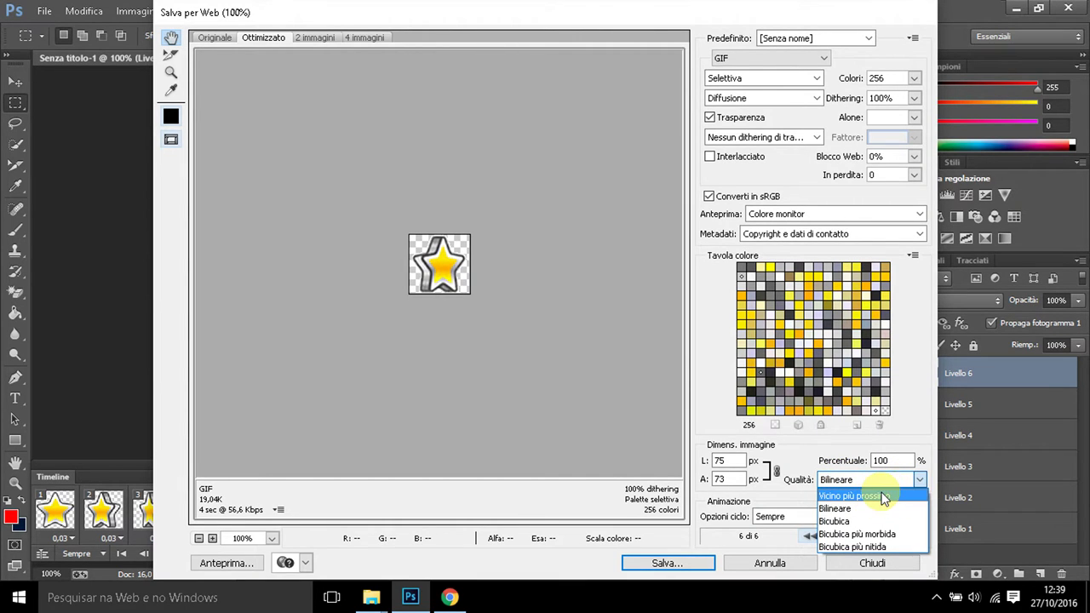
{"action": "left_click", "coordinate": [829, 521]}
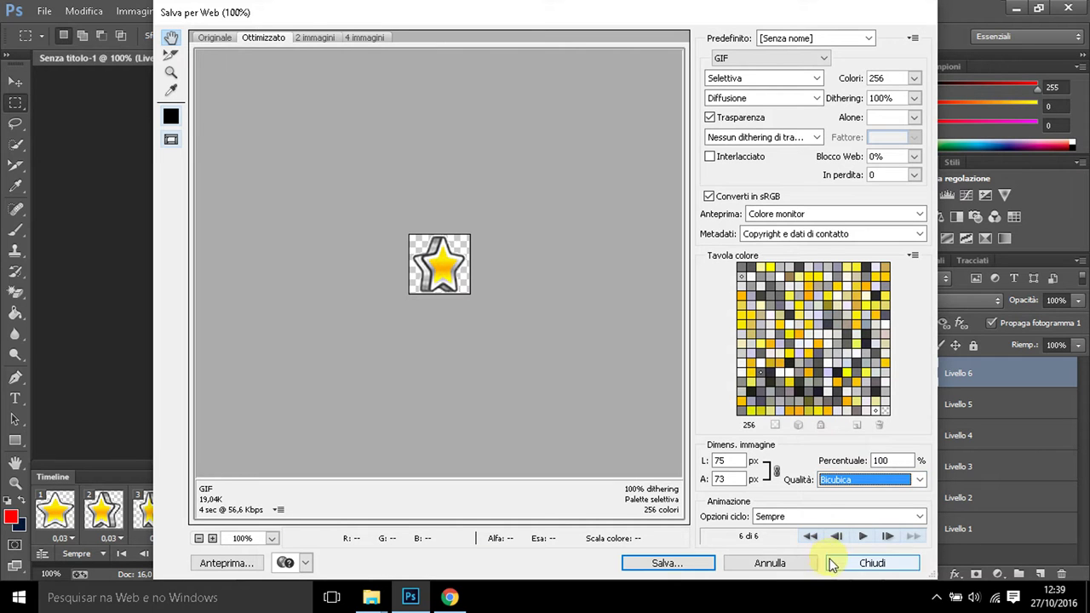
{"action": "left_click", "coordinate": [656, 566]}
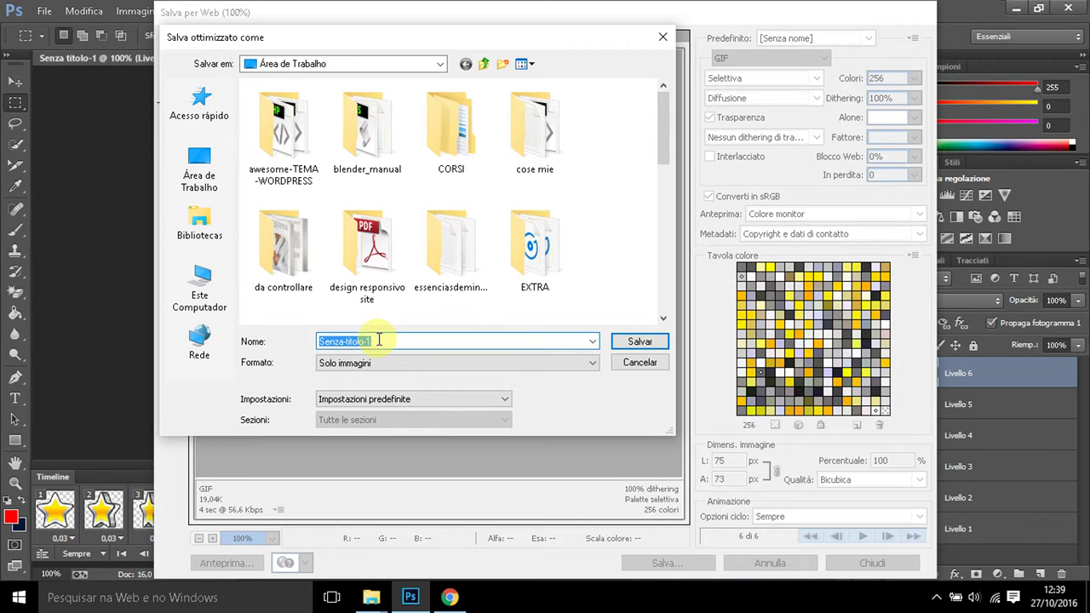
{"action": "type", "text": "Bl"}
{"action": "type", "text": "CUBICA"}
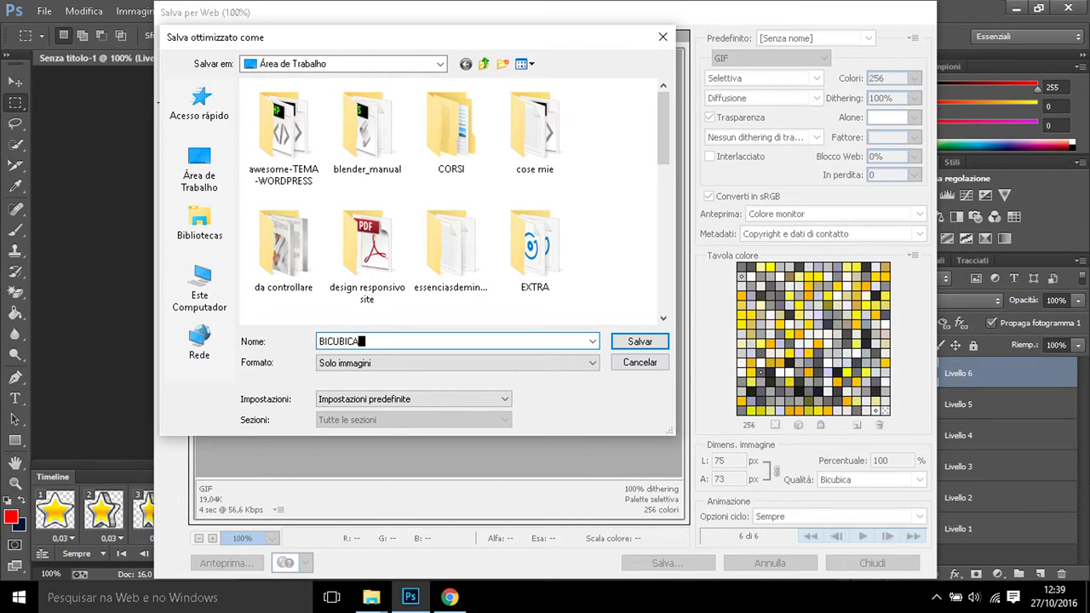
{"action": "left_click", "coordinate": [635, 342]}
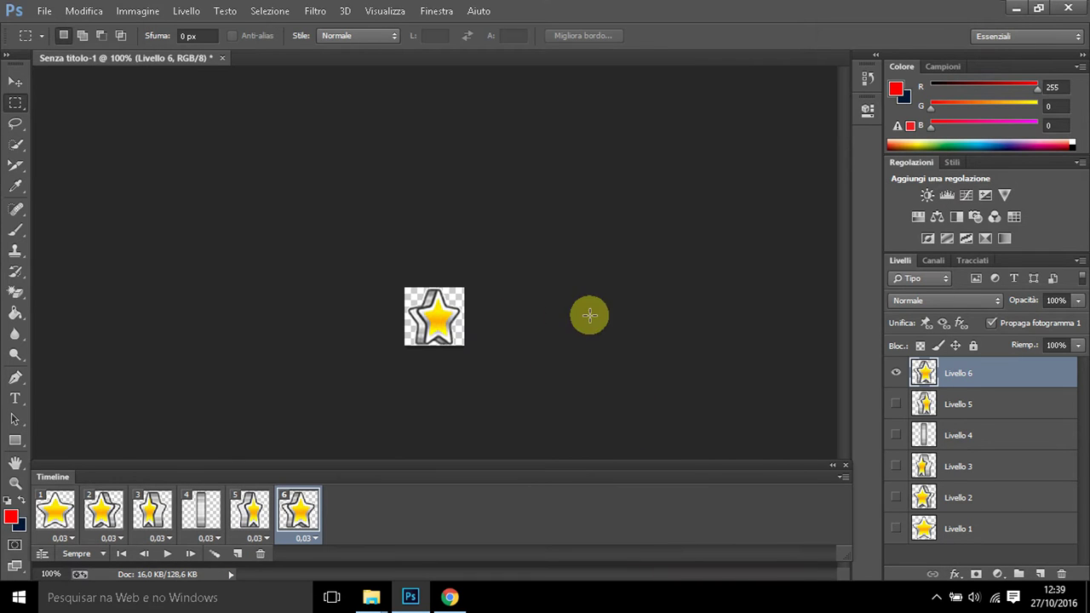
Open the BICUBICA file from the desktop in Google Chrome
{"action": "left_click", "coordinate": [1014, 8]}
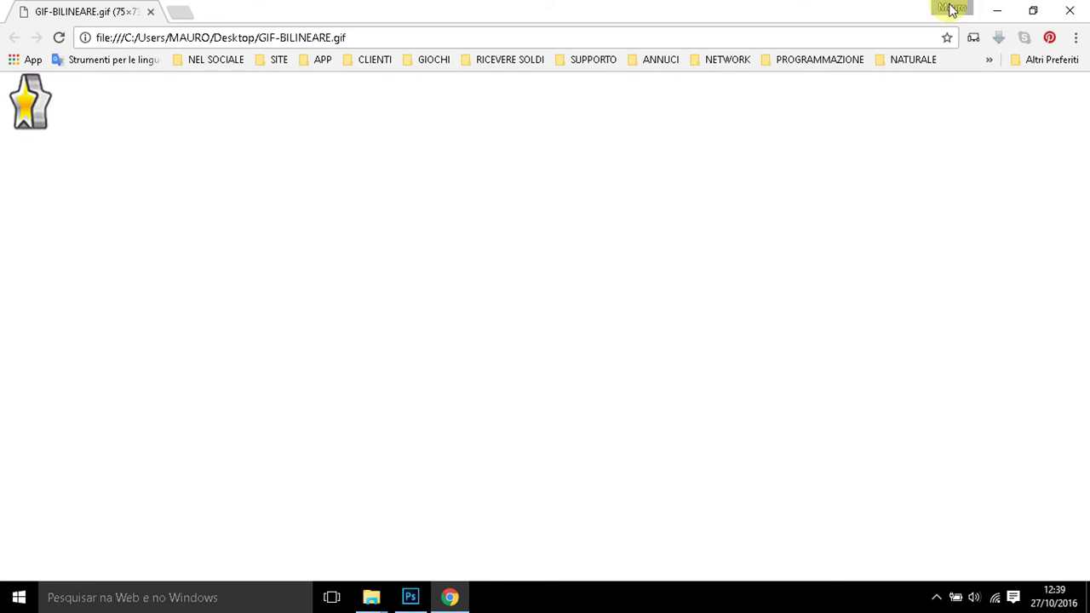
{"action": "left_click", "coordinate": [997, 10]}
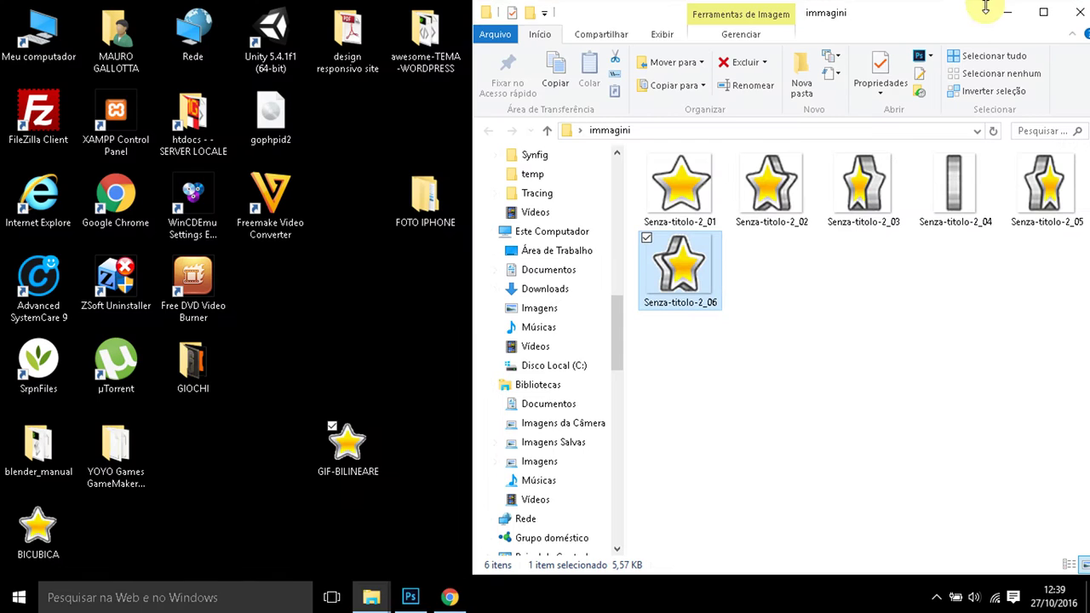
{"action": "right_click", "coordinate": [37, 537]}
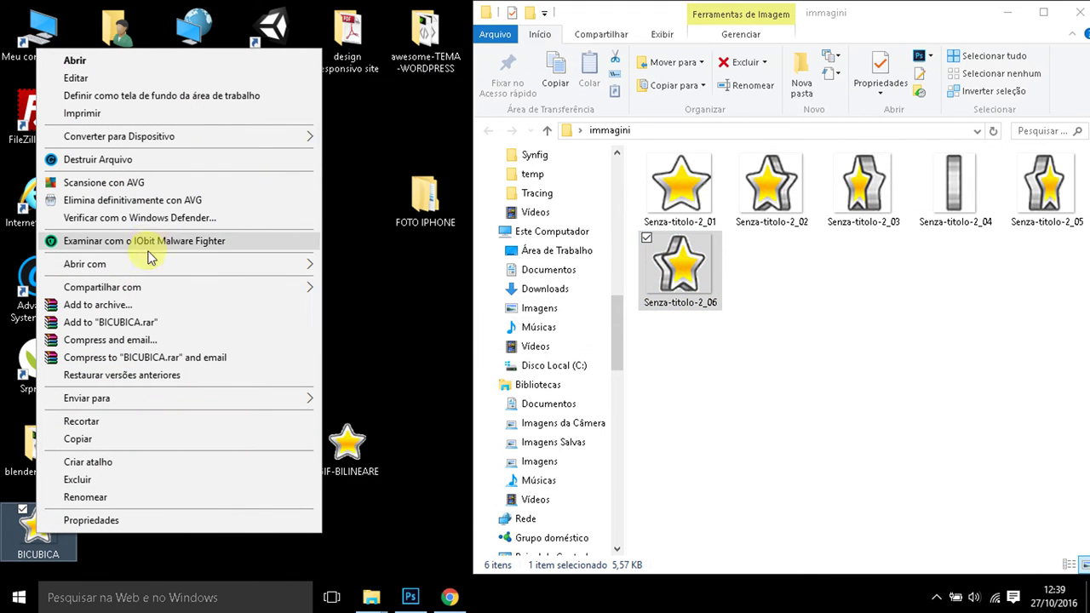
{"action": "mouse_move", "coordinate": [85, 264]}
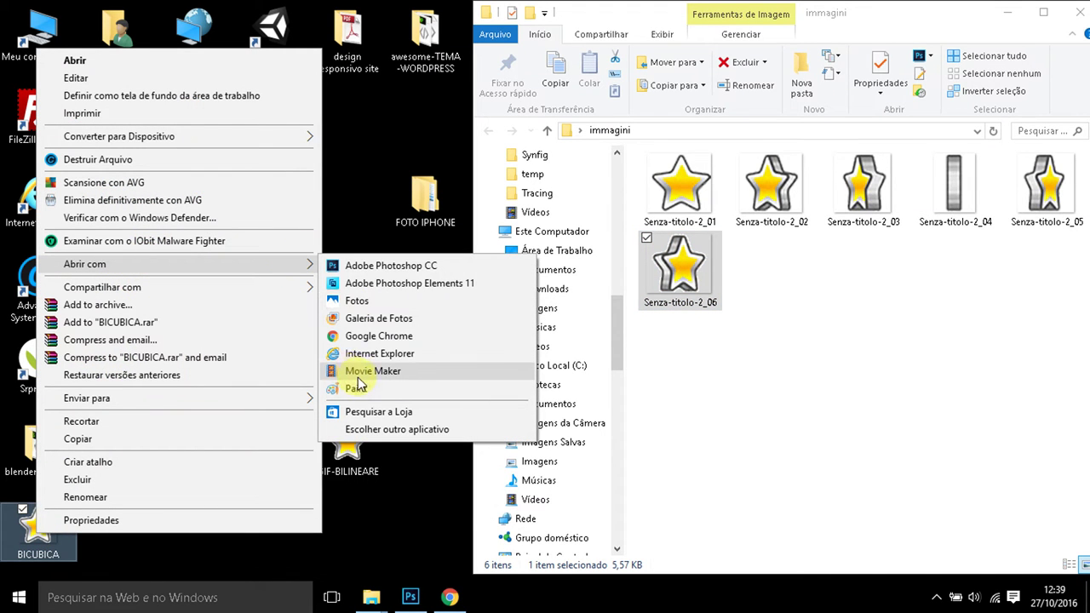
{"action": "left_click", "coordinate": [373, 337]}
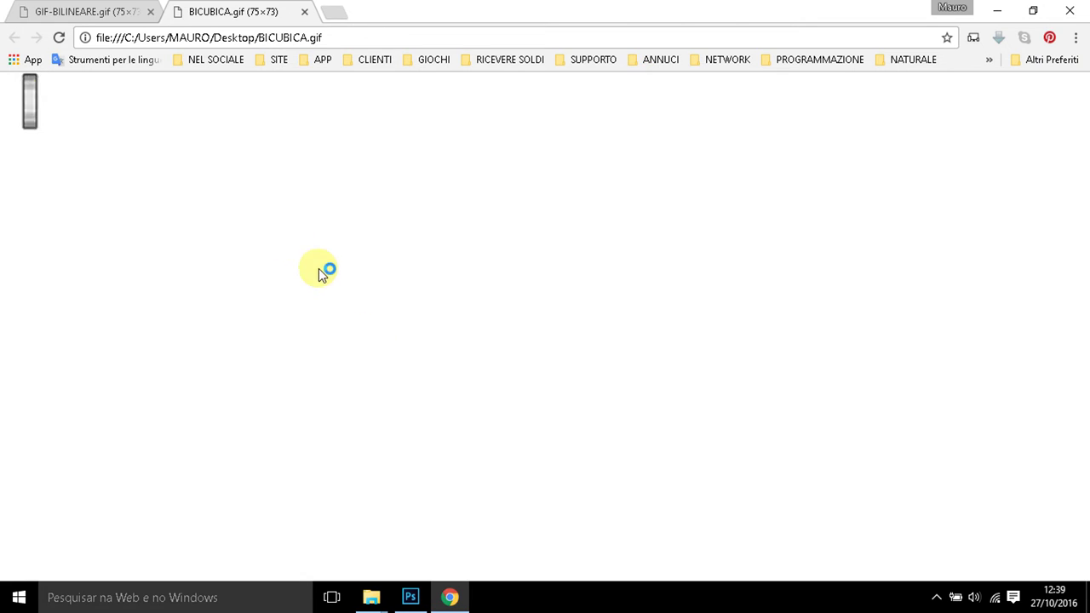
Compare the bilinear and bicubic GIF tabs, then close BICUBICA's tab and return to Photoshop
{"action": "left_click", "coordinate": [72, 10]}
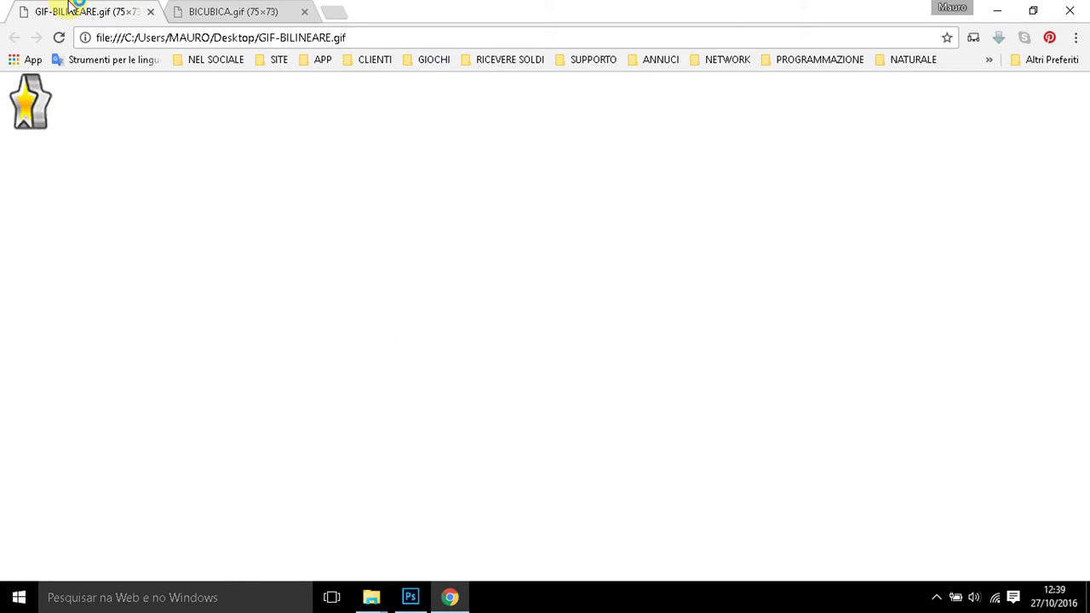
{"action": "left_click", "coordinate": [203, 7]}
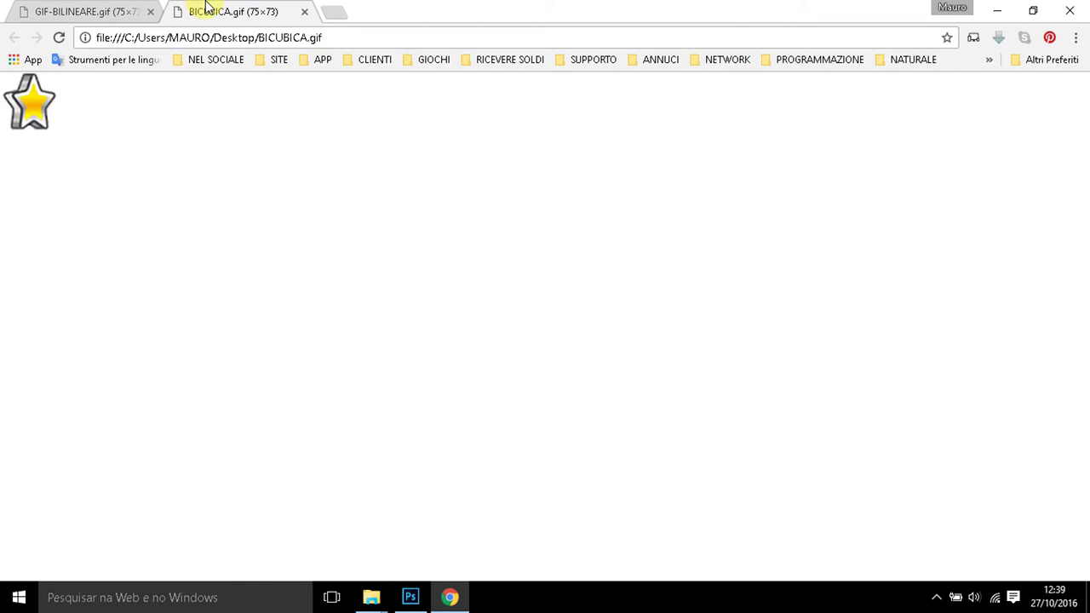
{"action": "left_click", "coordinate": [68, 9]}
{"action": "left_click", "coordinate": [217, 7]}
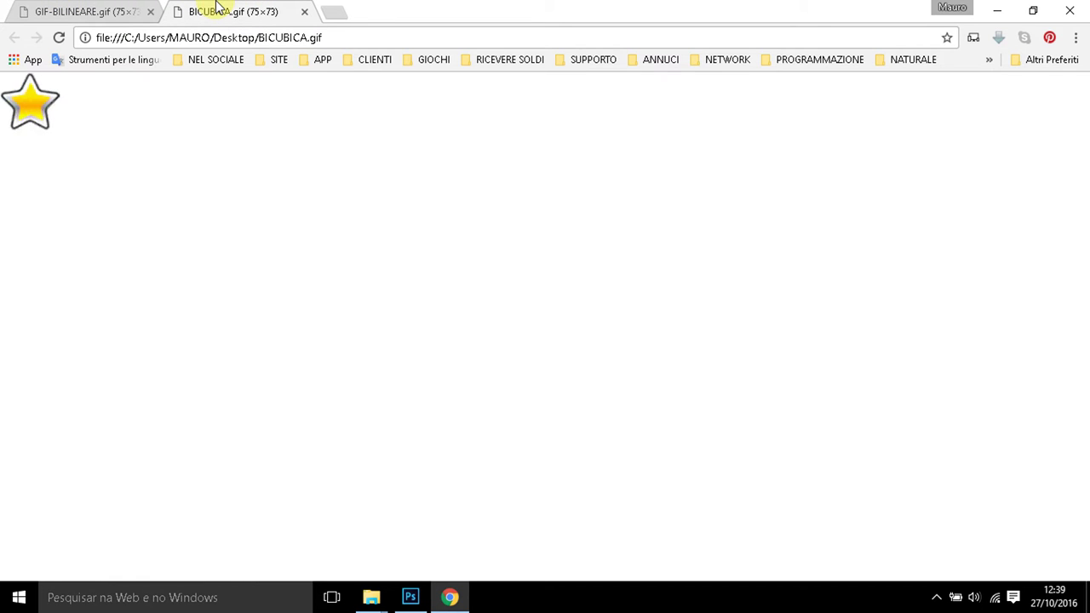
{"action": "left_click", "coordinate": [92, 8]}
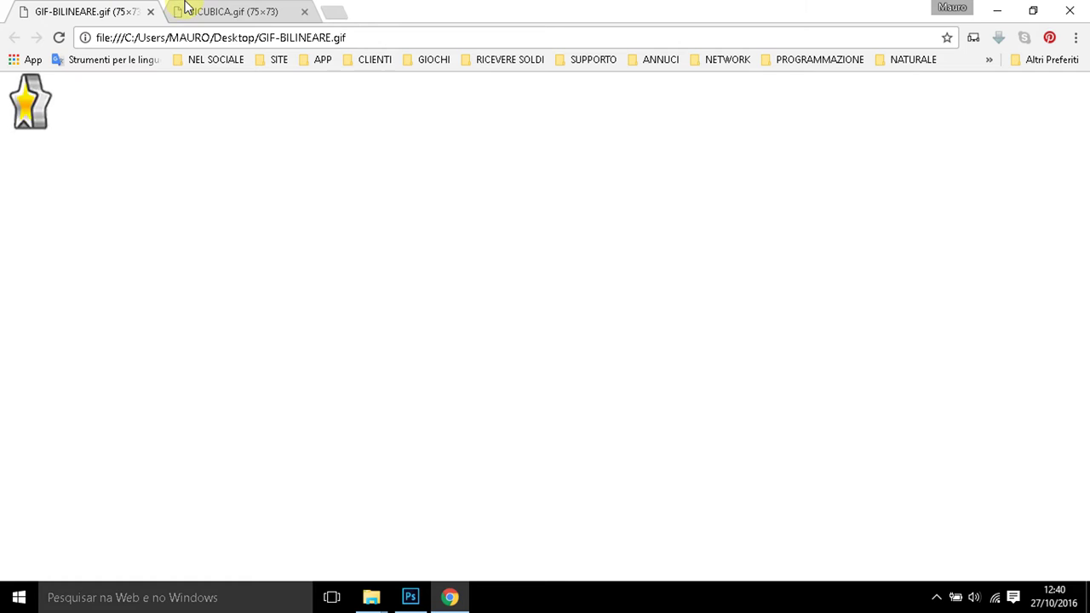
{"action": "left_click", "coordinate": [219, 7]}
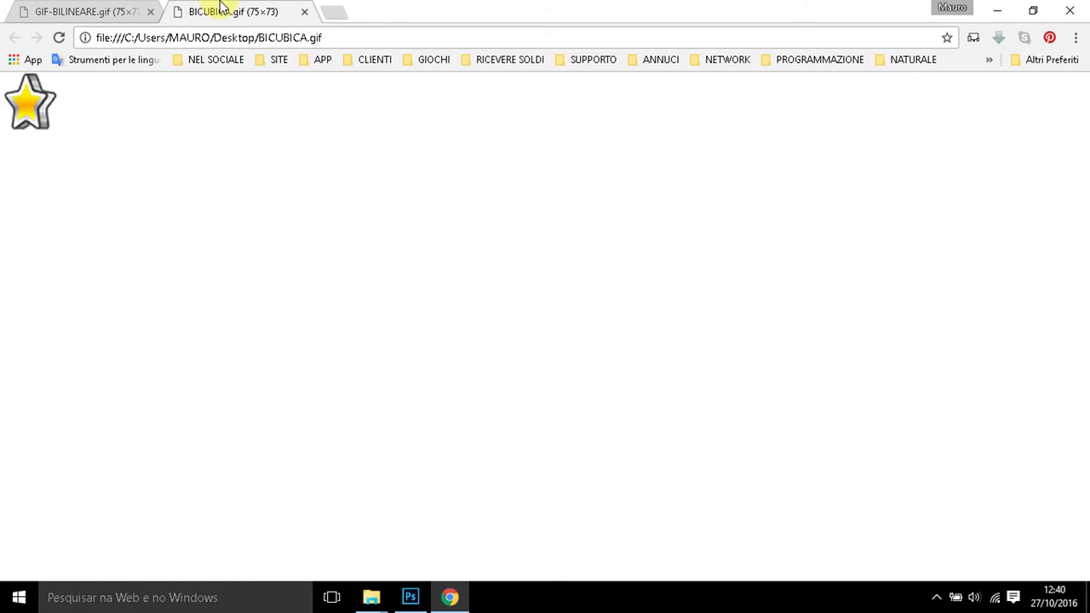
{"action": "left_click", "coordinate": [306, 13]}
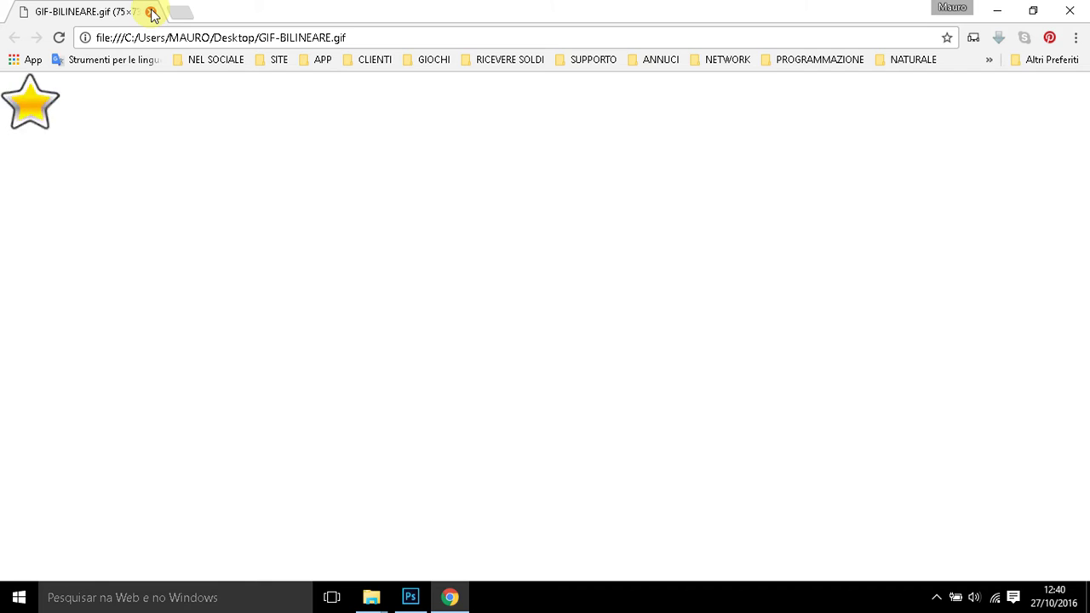
{"action": "left_click", "coordinate": [997, 12]}
{"action": "mouse_move", "coordinate": [410, 597]}
{"action": "left_click", "coordinate": [405, 600]}
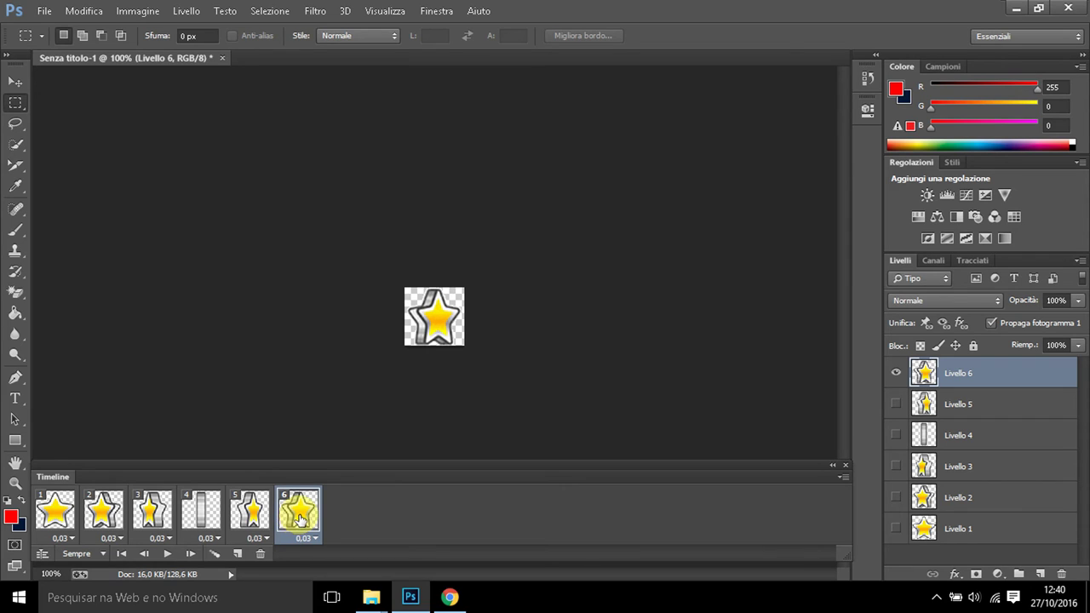
Select all six animation frames and set each frame's delay to 0.5 seconds
{"action": "left_click", "coordinate": [60, 515], "text": "shift"}
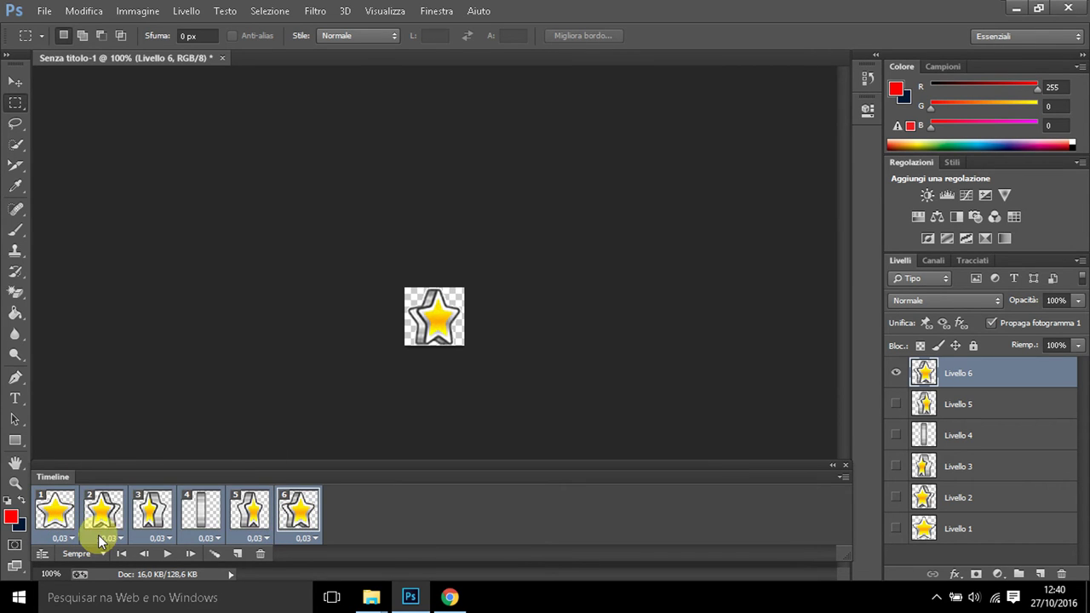
{"action": "left_click", "coordinate": [100, 539]}
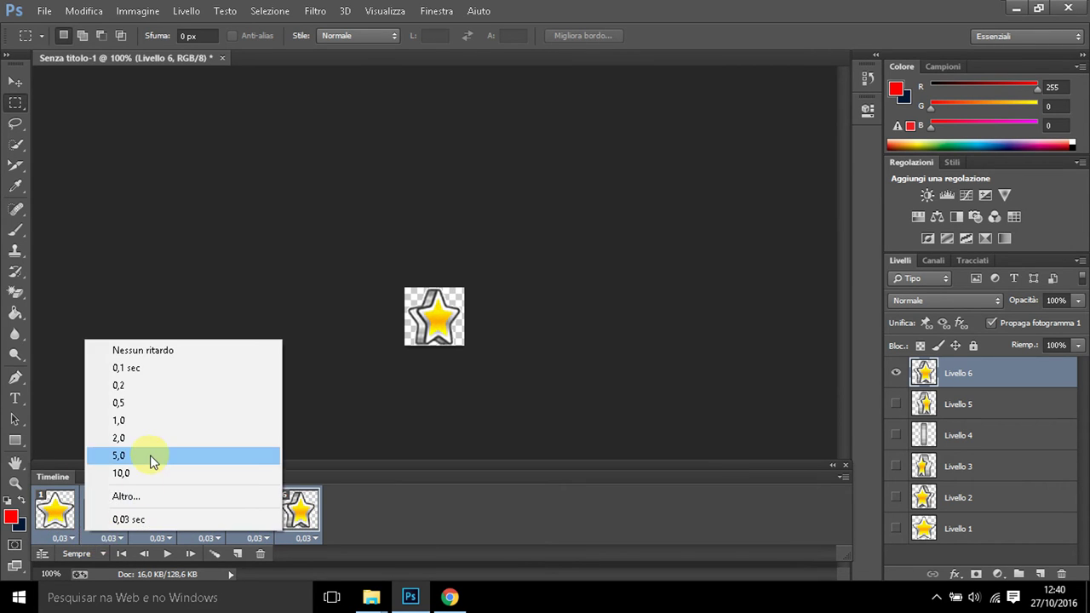
{"action": "left_click", "coordinate": [162, 403]}
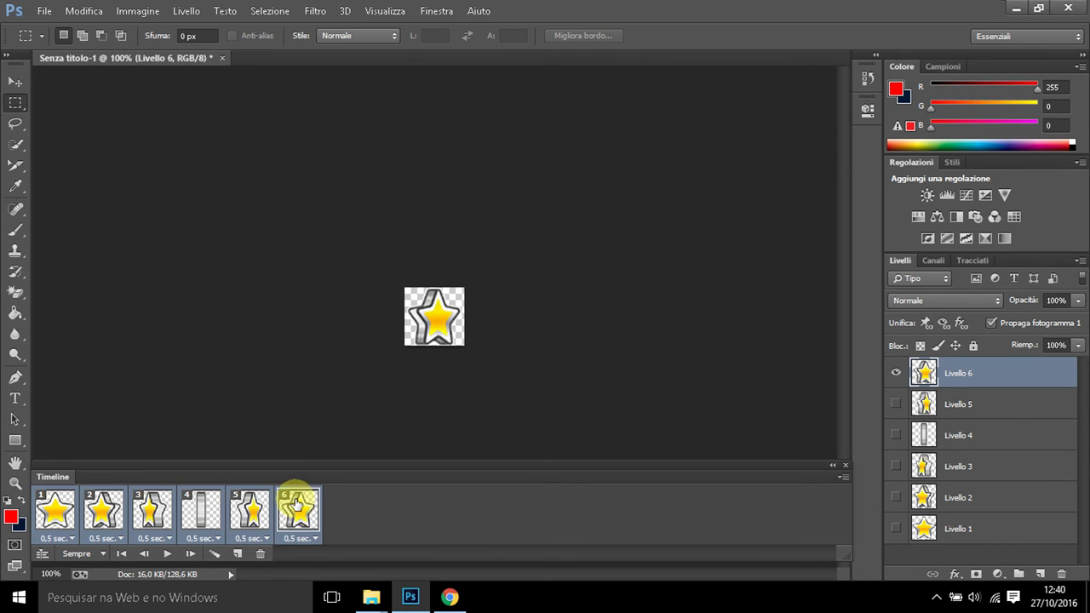
Play the animation to preview the 0.5-second timing, then stop playback
{"action": "left_click", "coordinate": [168, 555]}
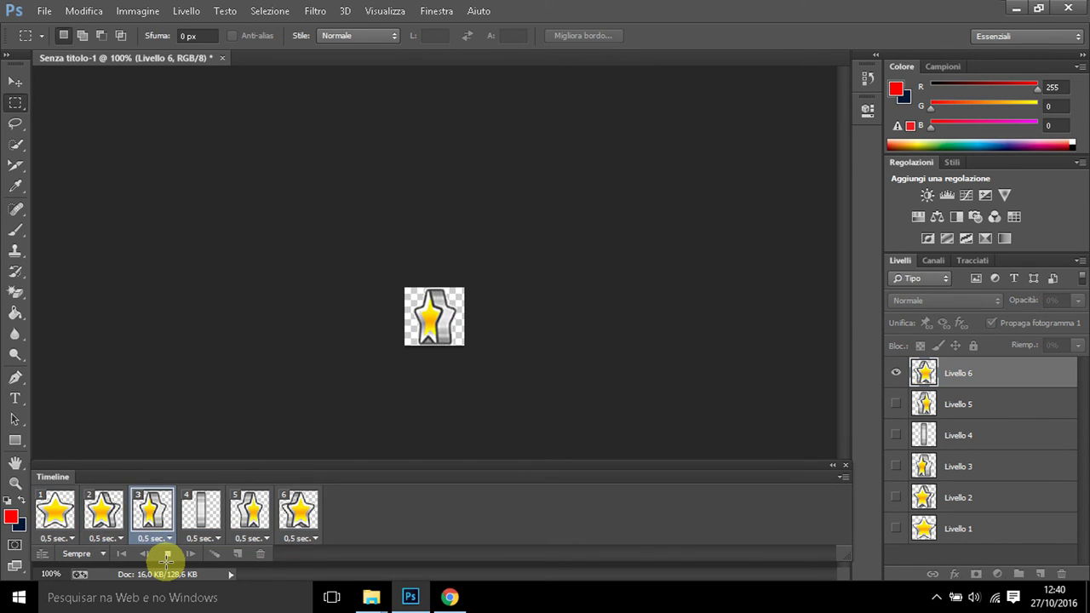
{"action": "left_click", "coordinate": [40, 11]}
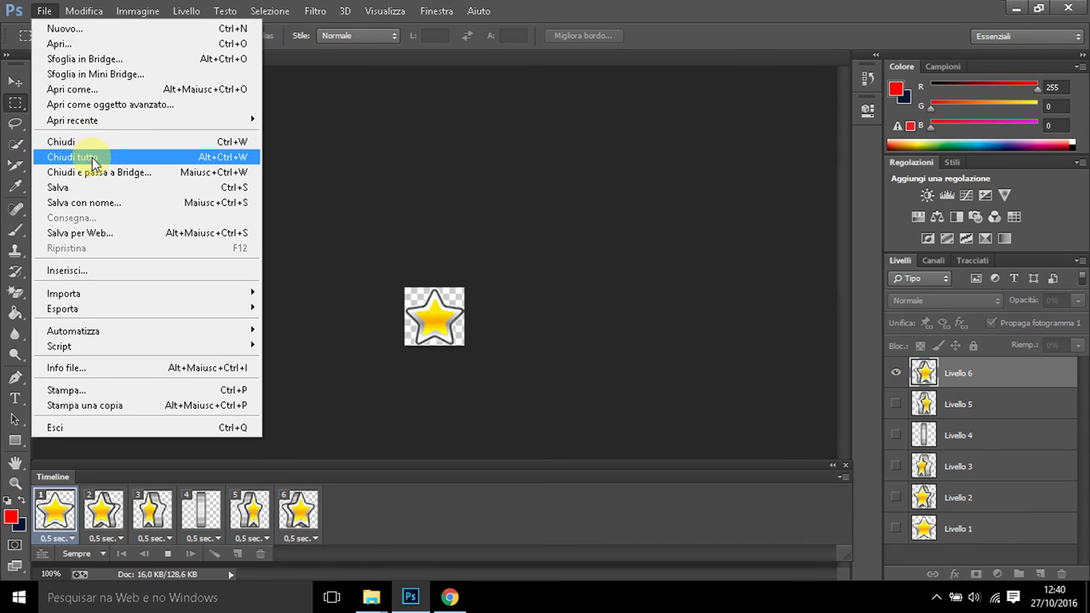
{"action": "left_click", "coordinate": [646, 146]}
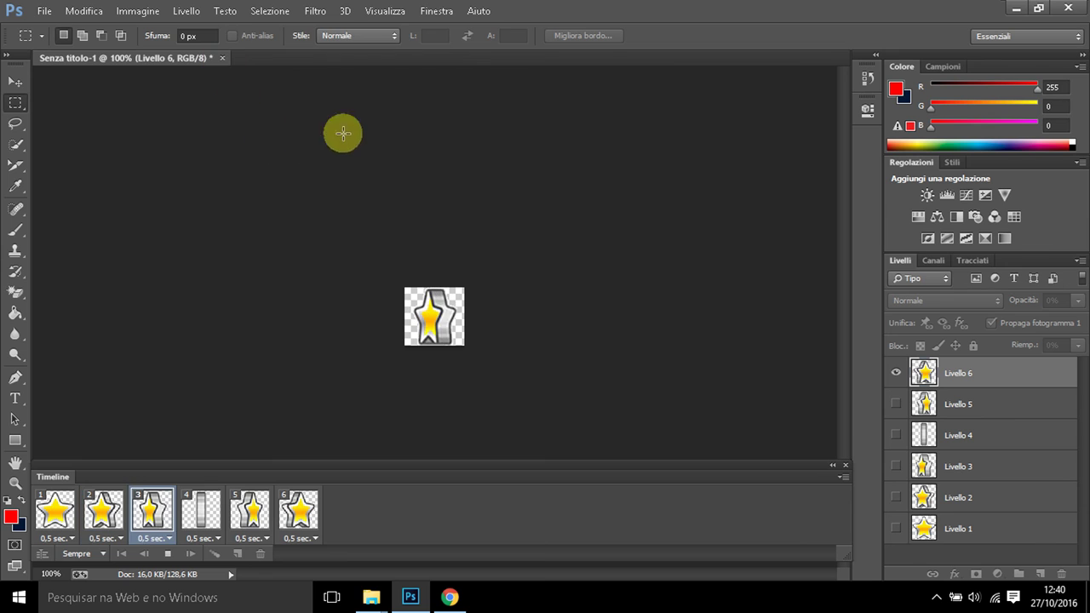
{"action": "left_click", "coordinate": [936, 598]}
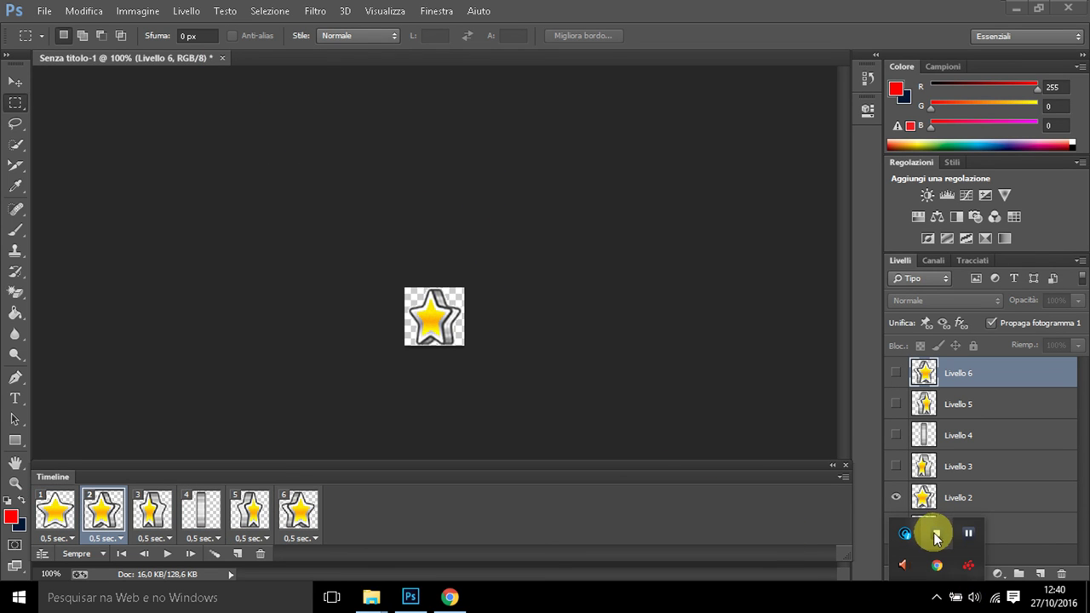